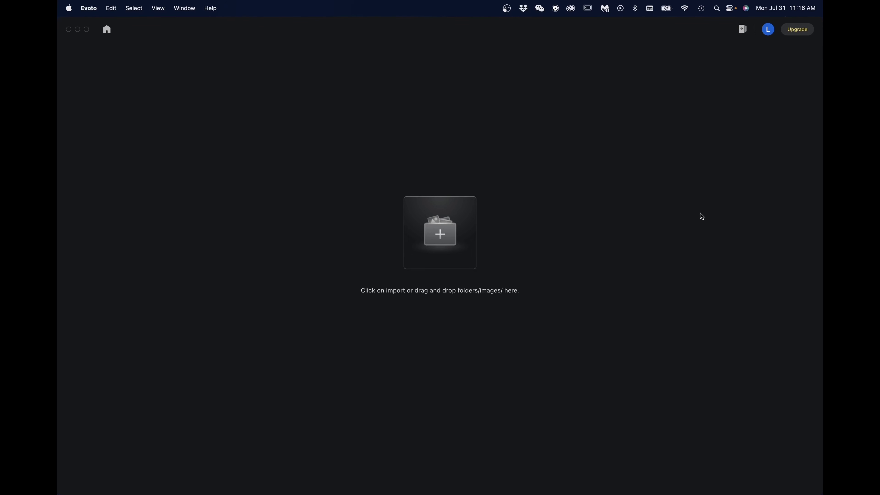
Import the image 01.jpg from the Demo folder
left_click(445, 236)
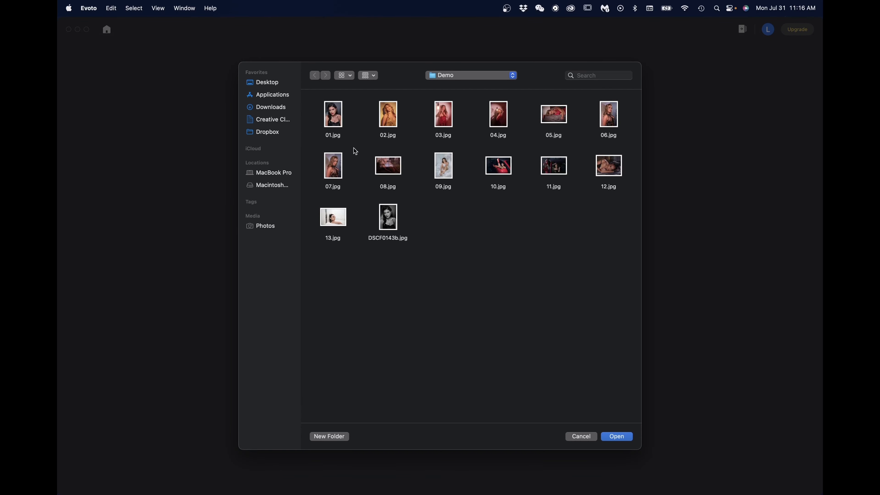
left_click(338, 113)
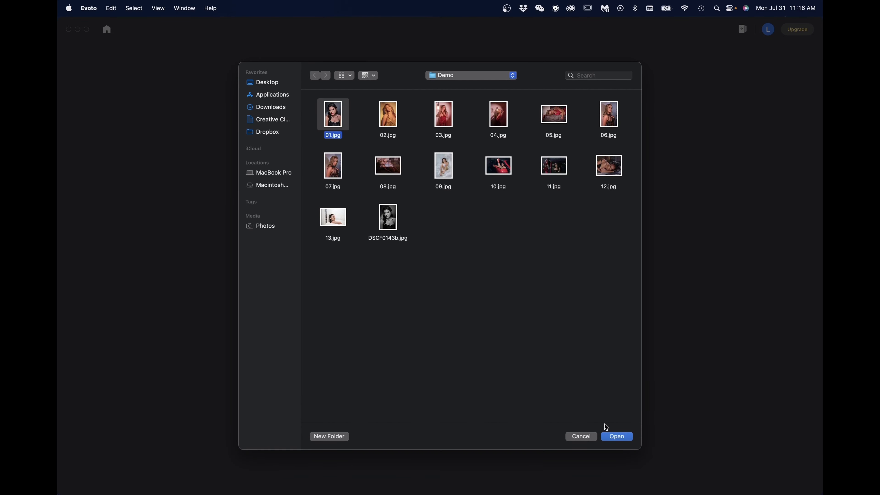
left_click(616, 436)
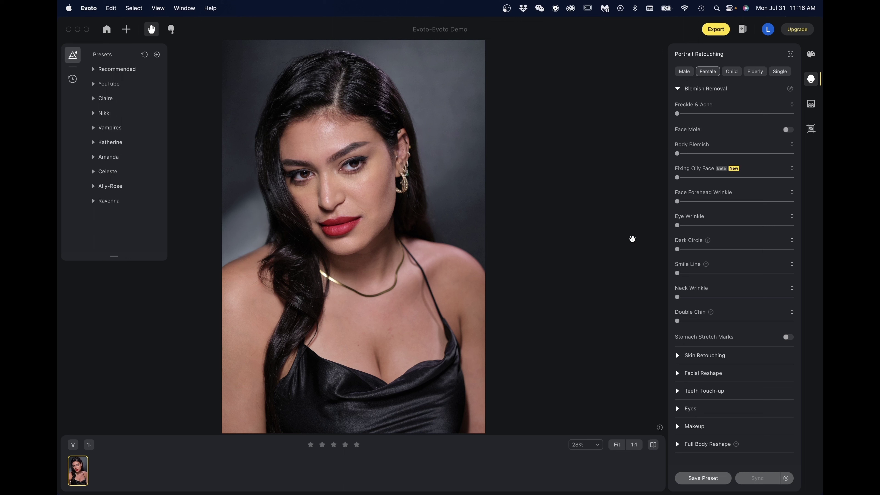
Browse the recommended presets and apply Headshot 03 to the portrait
left_click(92, 70)
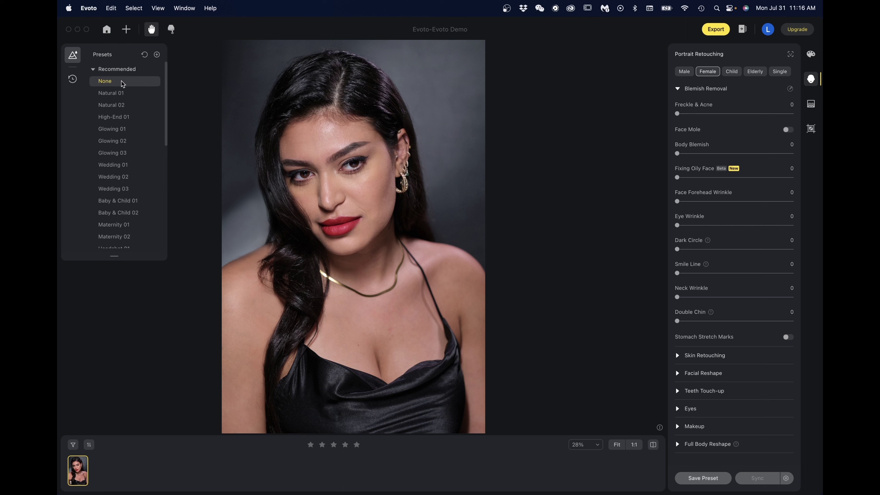
scroll(140, 197, "down", 5)
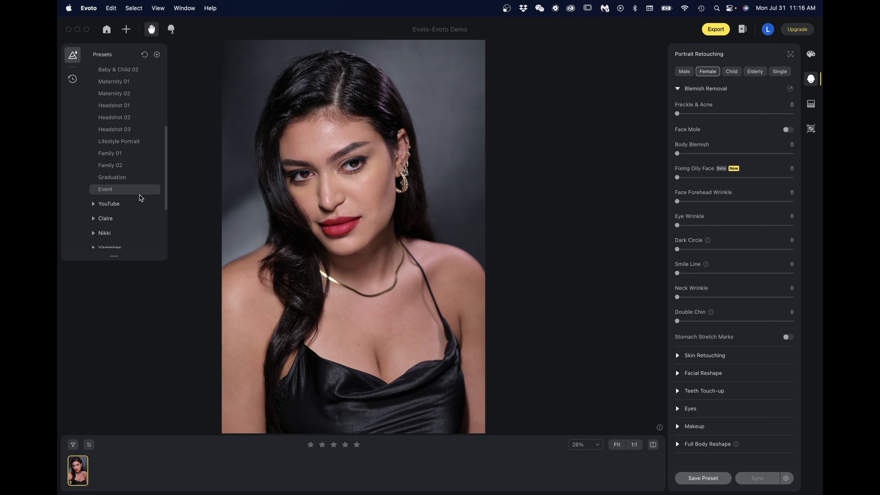
scroll(140, 197, "up", 5)
scroll(147, 217, "down", 3)
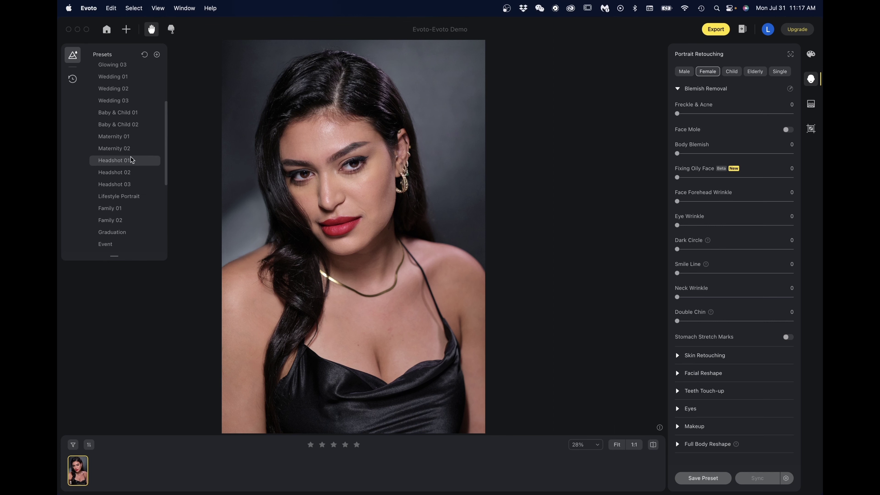
left_click(115, 184)
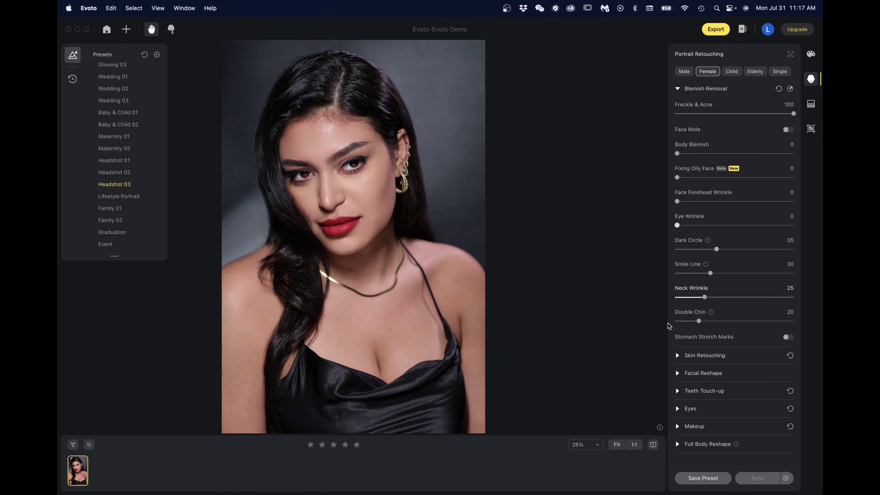
Compare the retouched face with the original at 100% zoom, and return to the fitted view
left_click(633, 445)
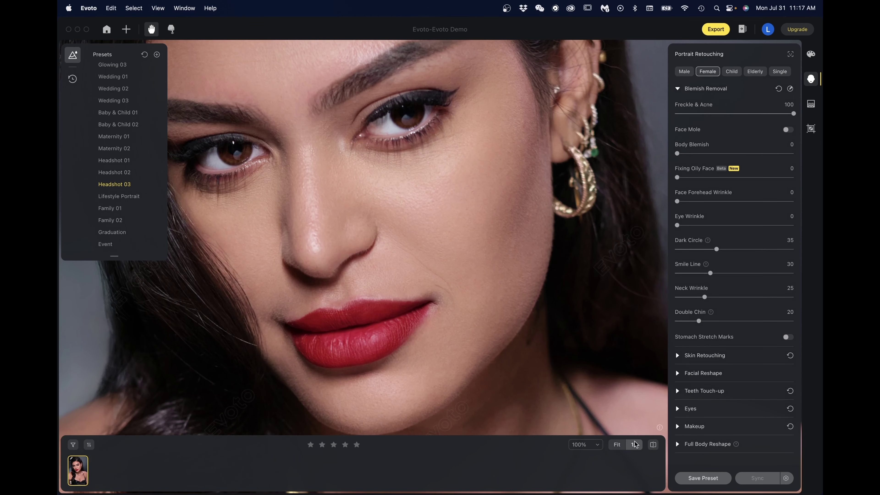
left_click(653, 444)
left_click(653, 445)
key("super+0")
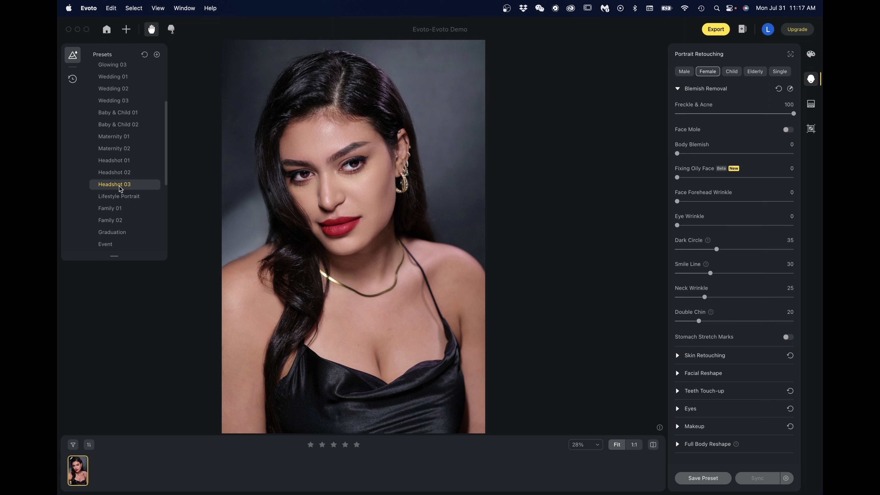
Apply the High-End 01 recommended preset and check the face against the original at 100% zoom
scroll(119, 189, "up", 5)
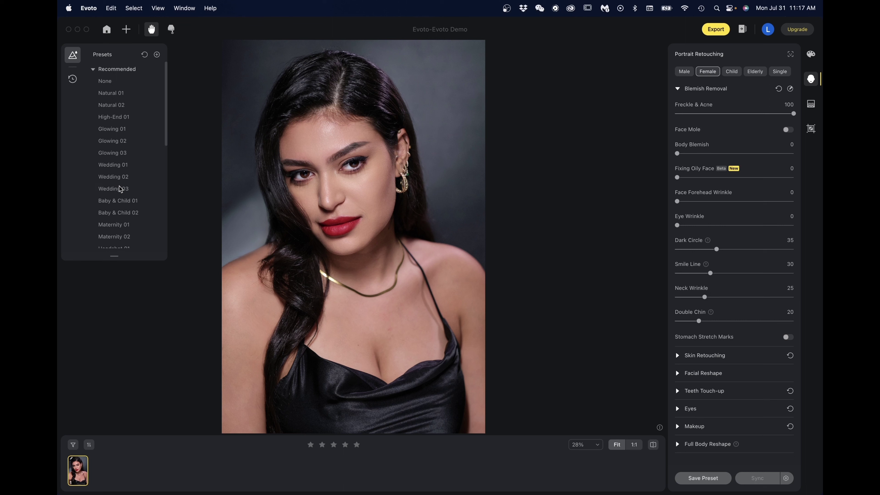
left_click(118, 118)
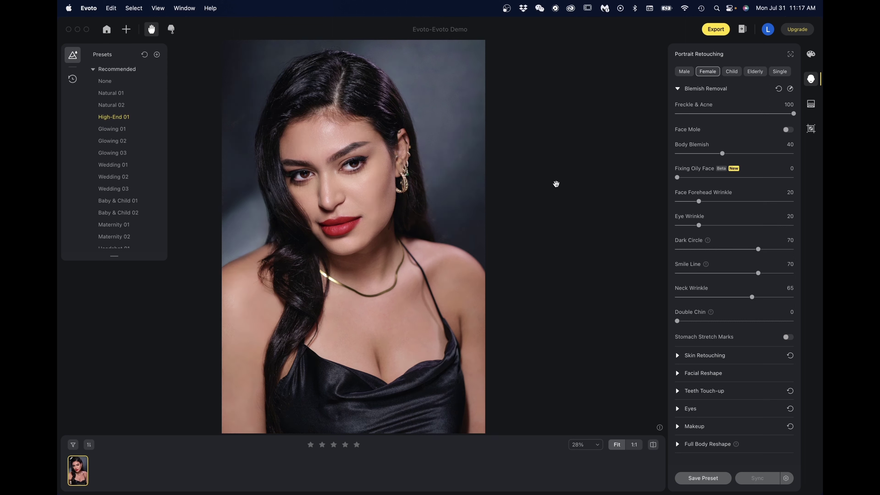
left_click(634, 444)
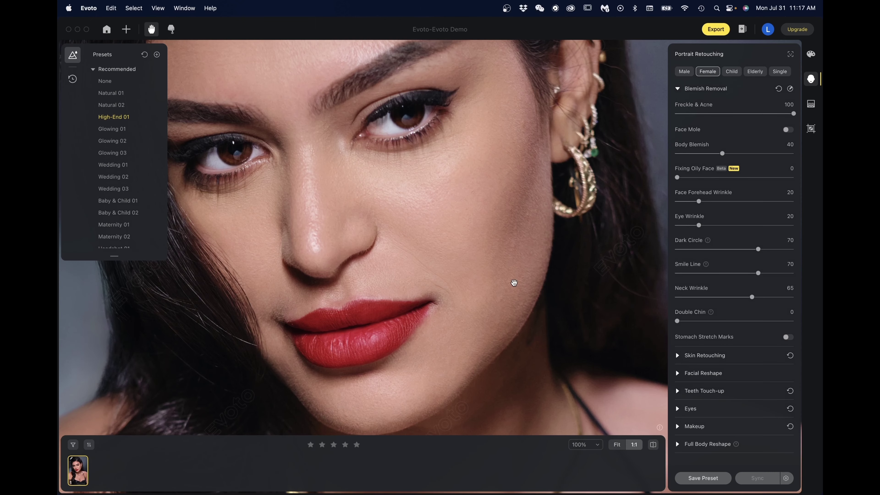
left_click(653, 445)
left_click(653, 445)
left_click(629, 128)
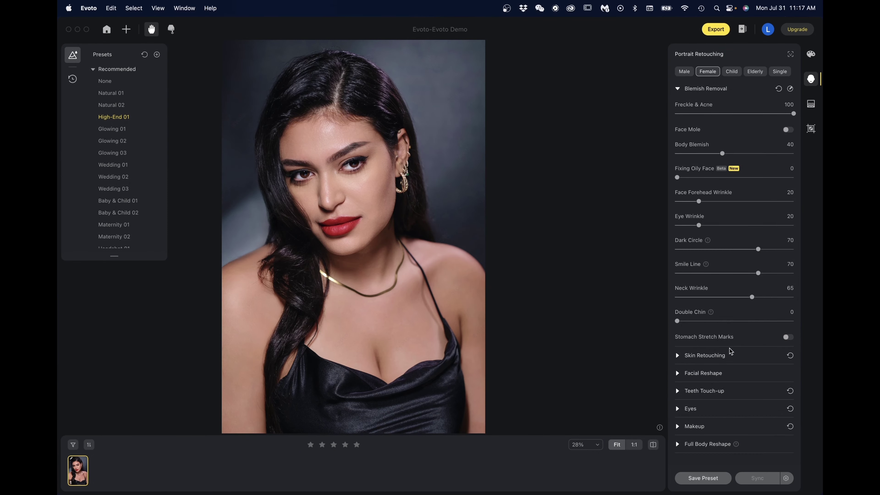
In Full Body Reshape, set AI Reshape to -51 and both sides of Neck to 18
left_click(677, 444)
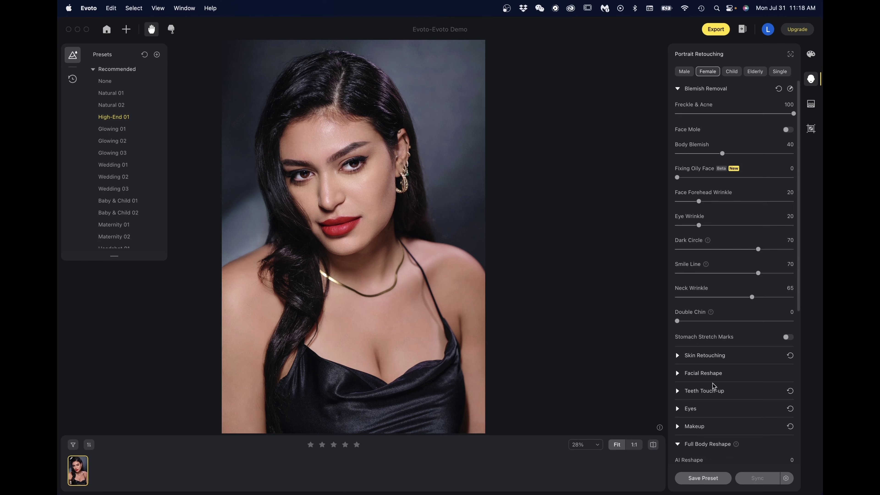
scroll(710, 387, "down", 7)
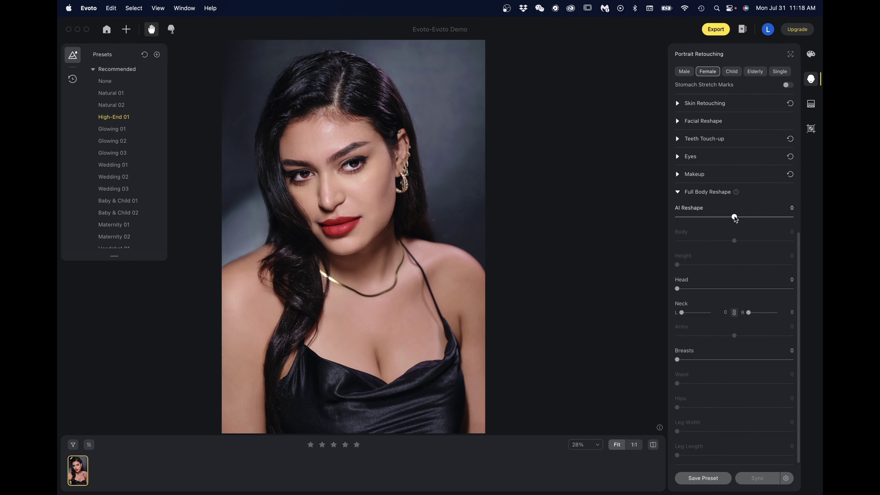
left_click_drag(734, 218, 704, 218)
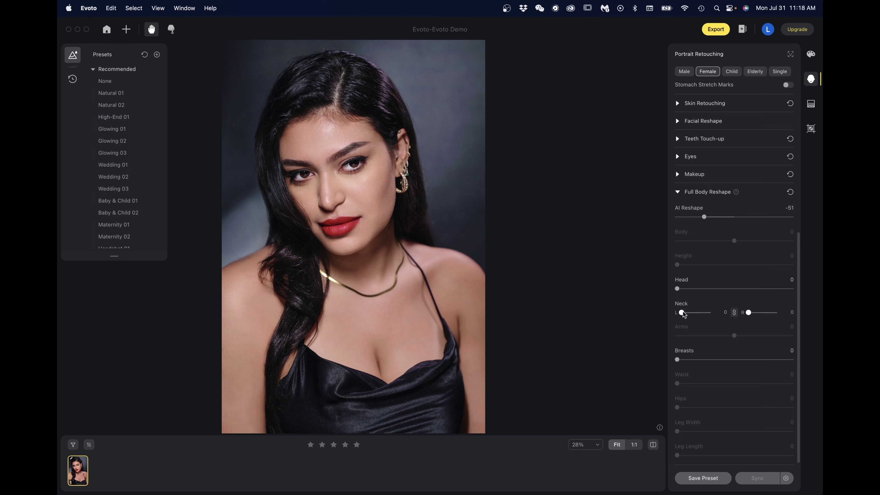
left_click_drag(684, 313, 688, 313)
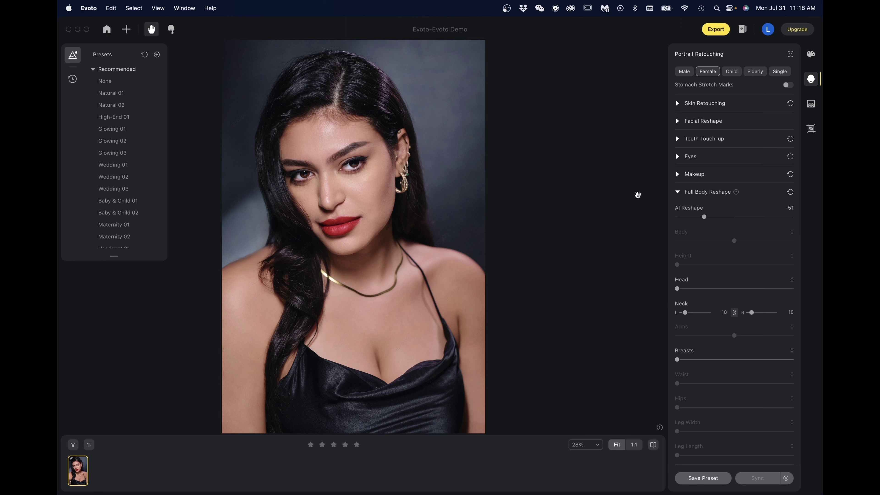
Set Fixing Oily Face to 56 in the blemish removal settings
scroll(728, 178, "up", 5)
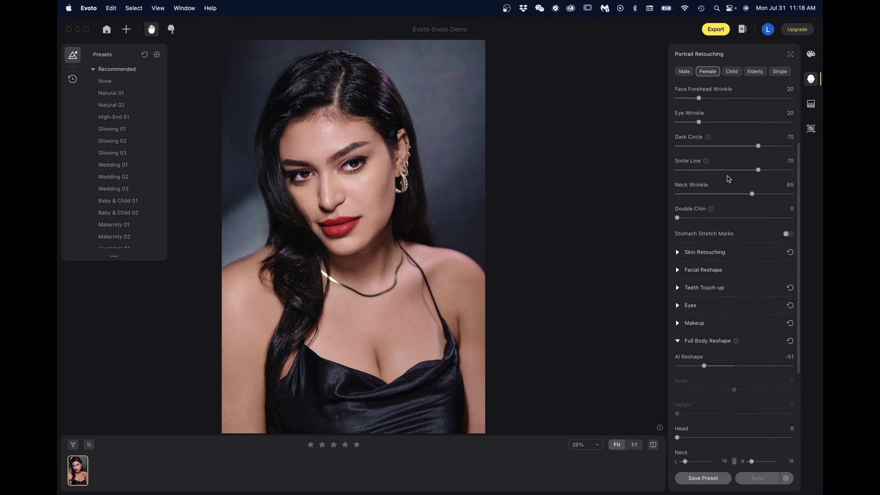
scroll(729, 178, "up", 5)
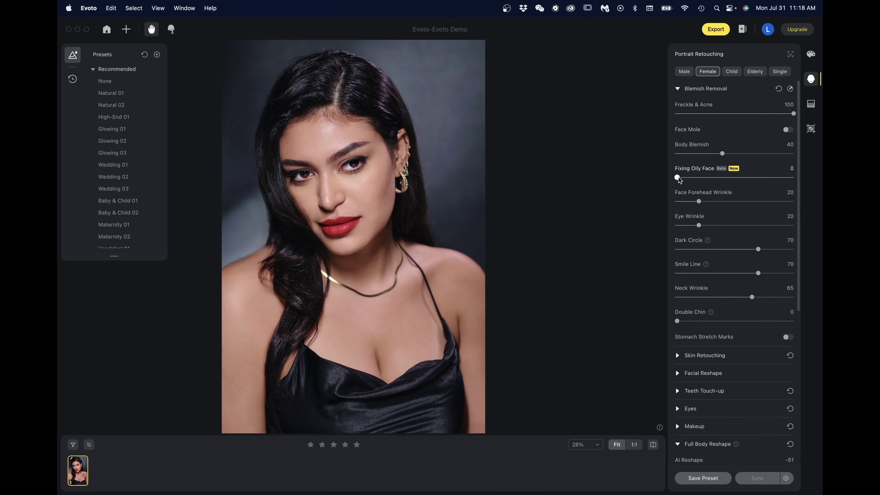
left_click_drag(676, 177, 742, 178)
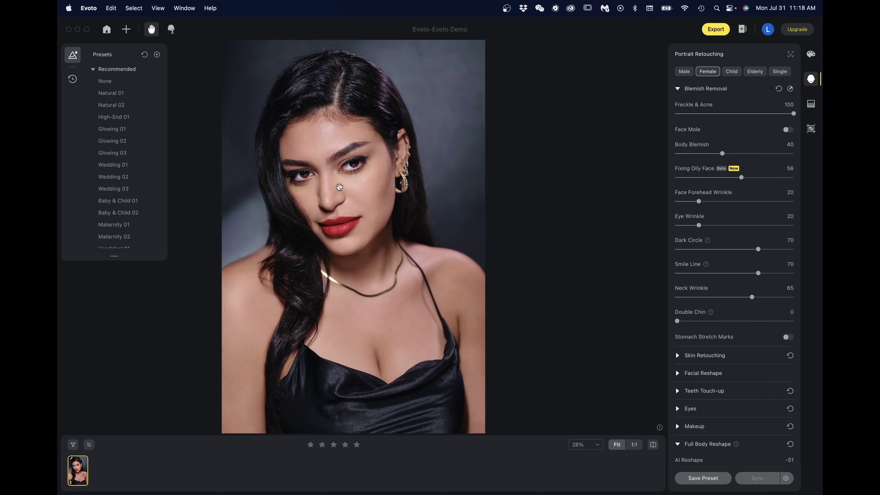
Examine the reduced facial shine at 100% zoom by switching between the original and retouched versions
left_click(634, 444)
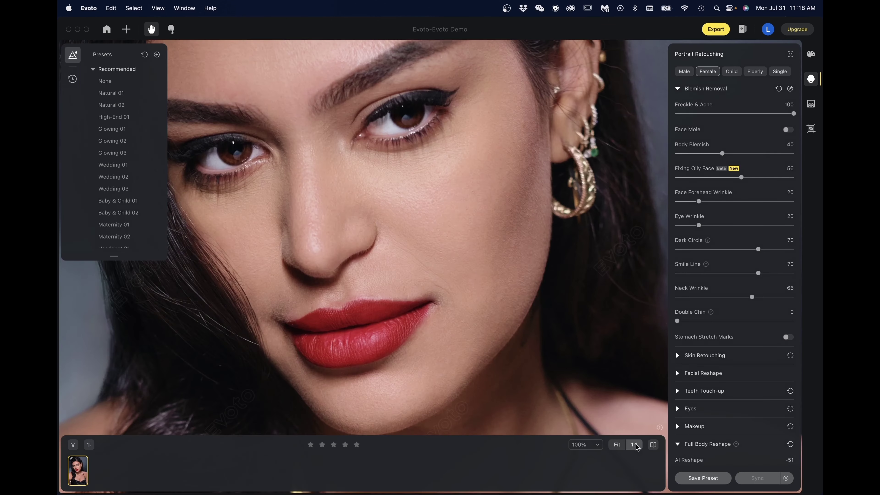
left_click(653, 445)
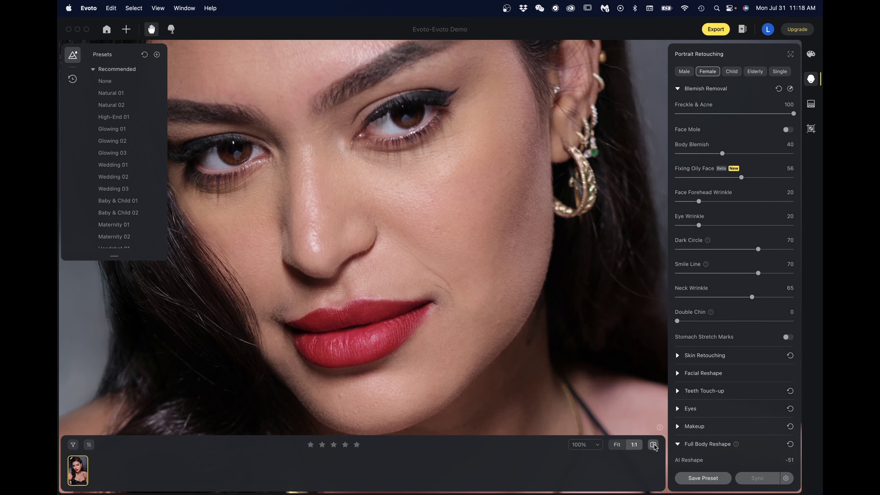
left_click(653, 445)
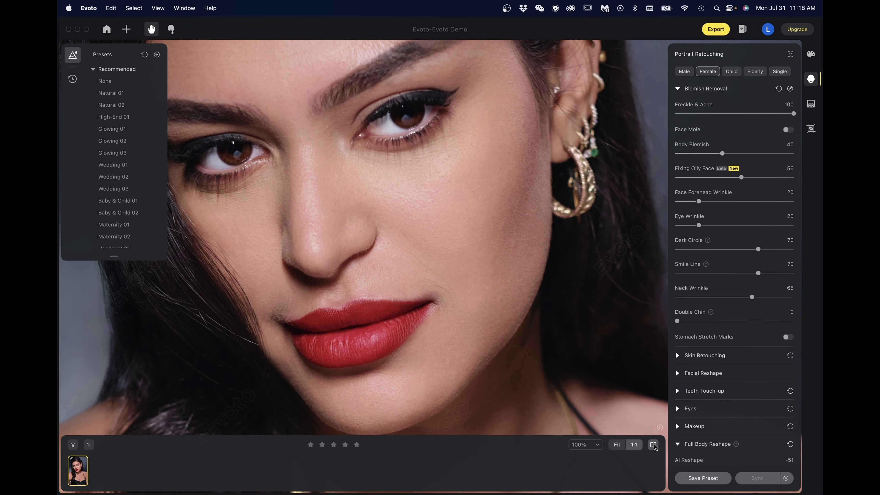
left_click(653, 445)
left_click(653, 445)
left_click(563, 338)
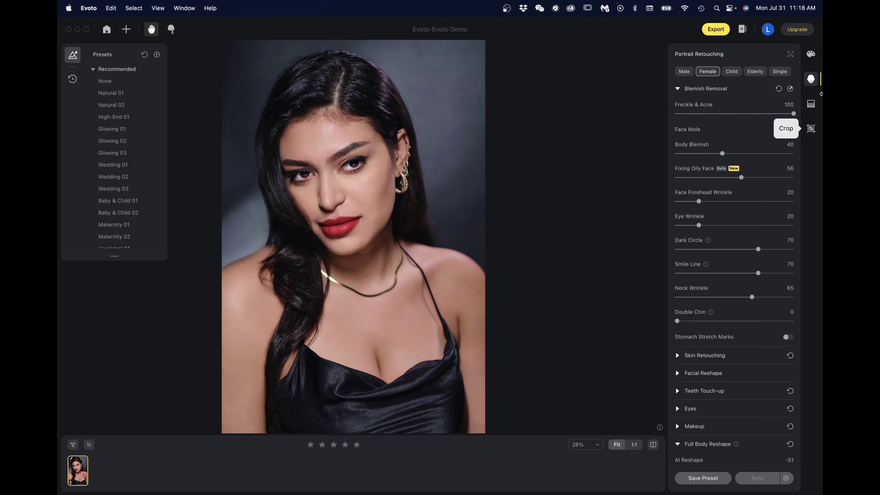
Browse the recommended headshot backdrops, try Fabric01, and replace the portrait's background with the Black backdrop
left_click(812, 106)
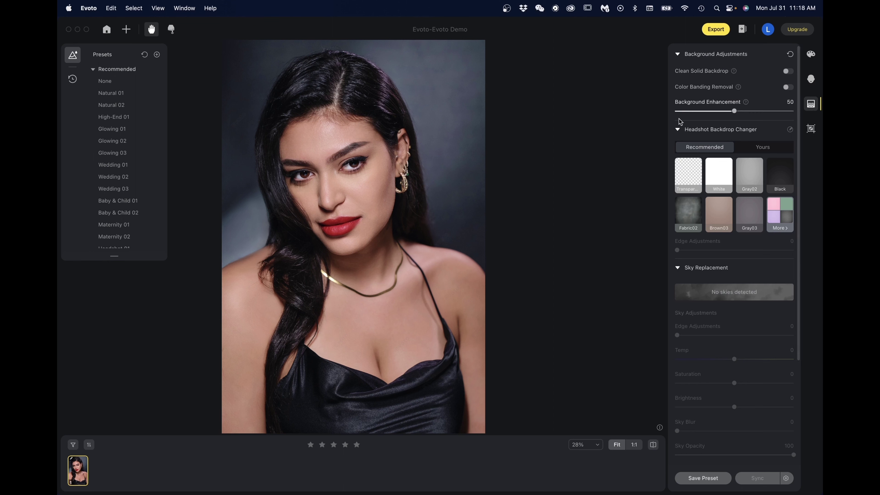
left_click(784, 212)
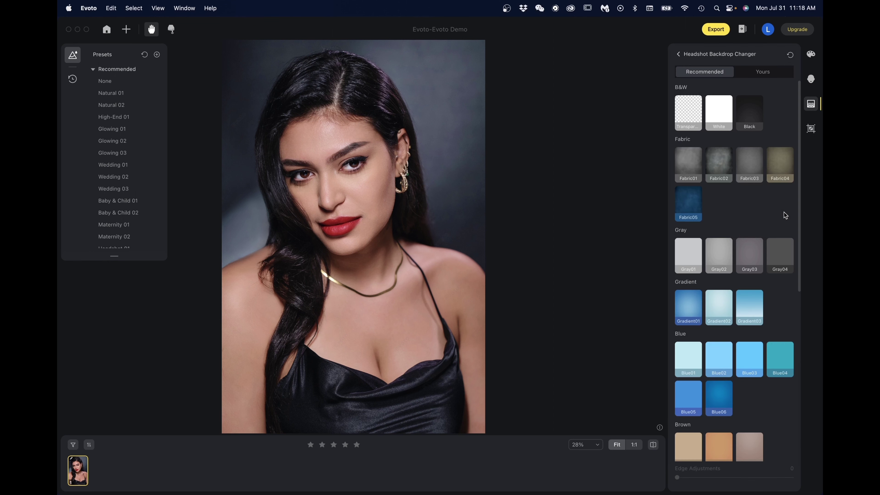
scroll(745, 293, "down", 9)
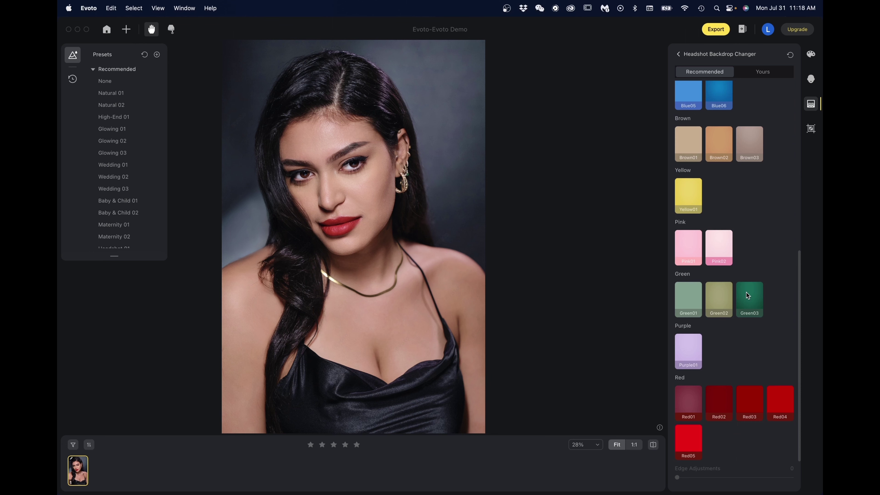
scroll(746, 292, "up", 4)
scroll(775, 196, "up", 5)
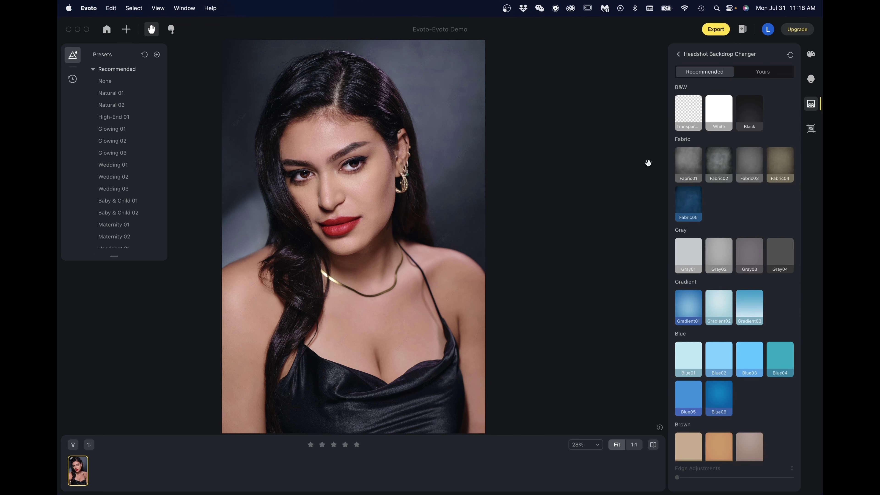
left_click(688, 163)
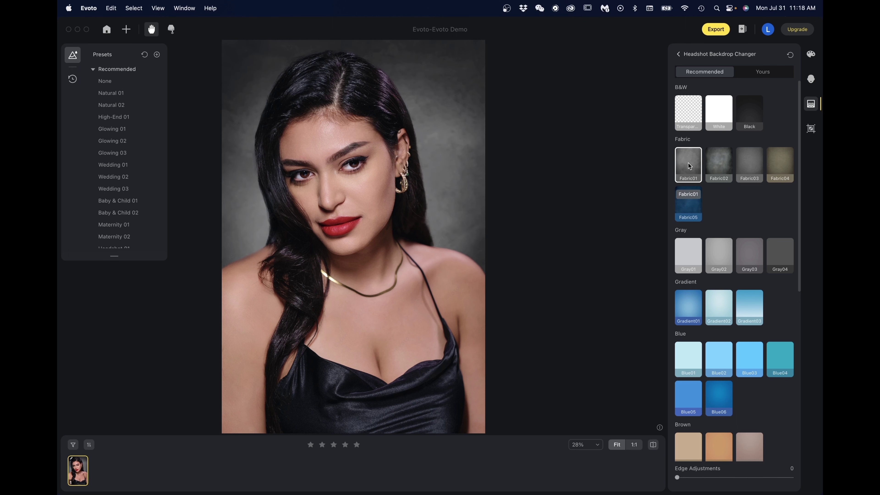
left_click(748, 114)
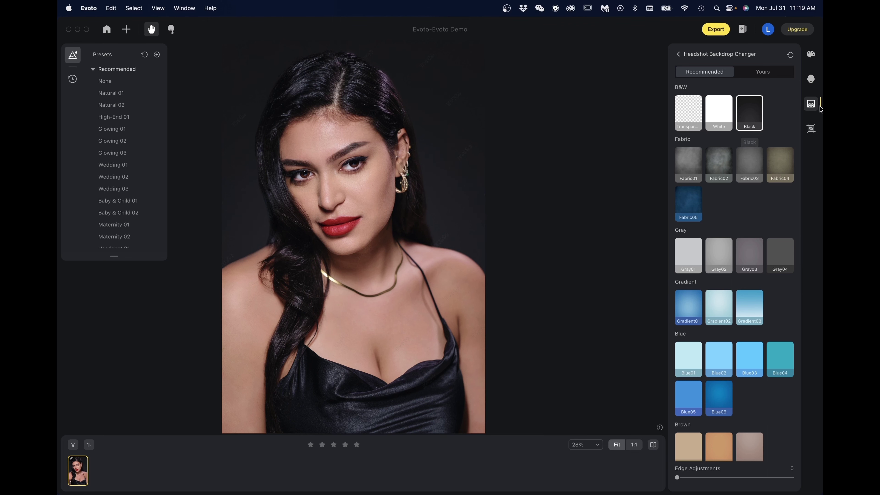
Rotate the portrait to an angle of -4.36, tighten the crop at its original ratio around the head and upper body, and apply it
left_click(810, 128)
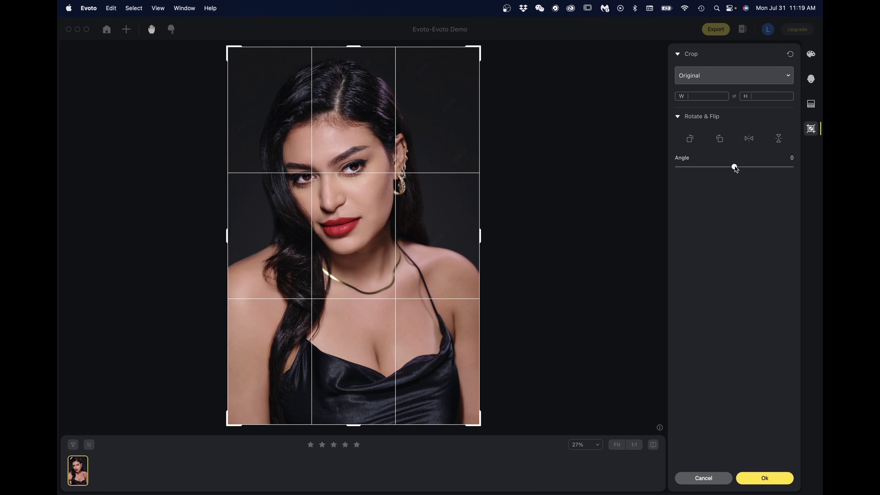
left_click_drag(735, 166, 728, 165)
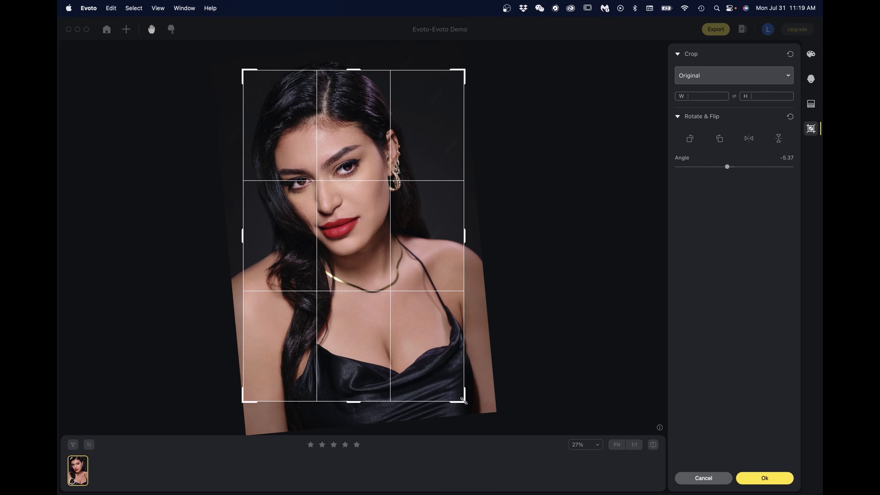
left_click_drag(463, 400, 461, 394)
left_click_drag(387, 247, 368, 260)
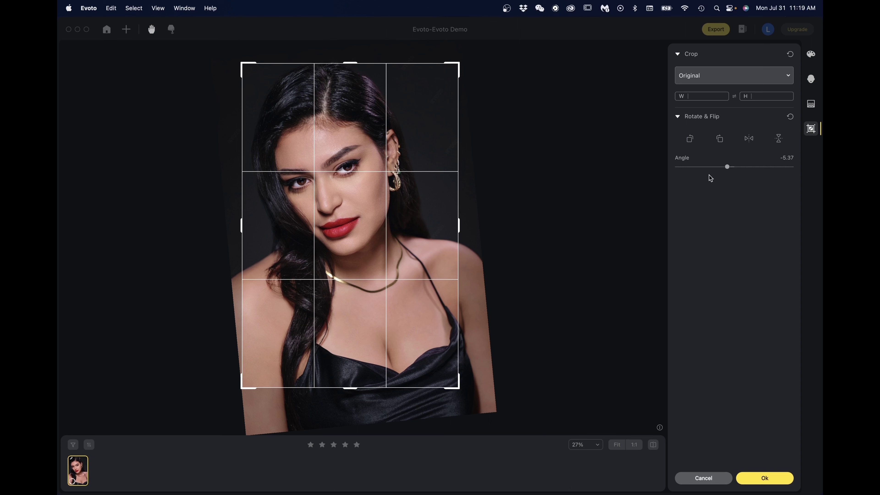
left_click_drag(727, 165, 729, 167)
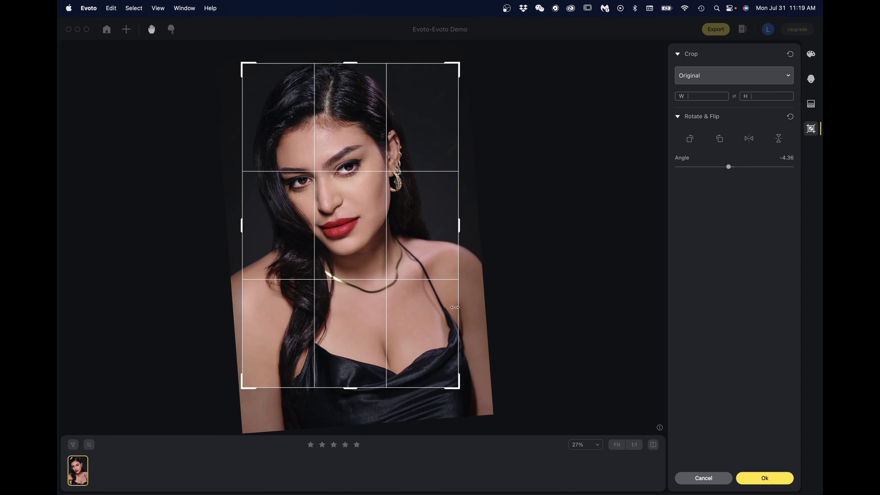
left_click(770, 483)
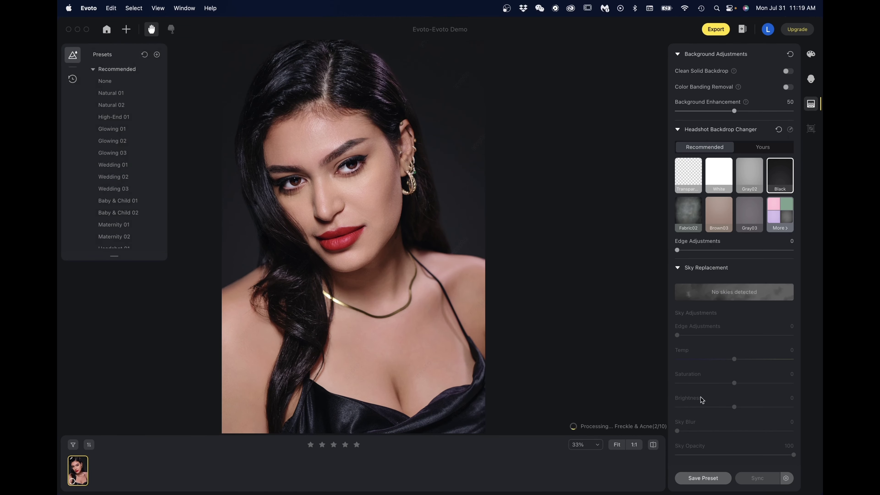
Compare the cropped portrait with the black backdrop against its original version by switching between the two several times
left_click(653, 444)
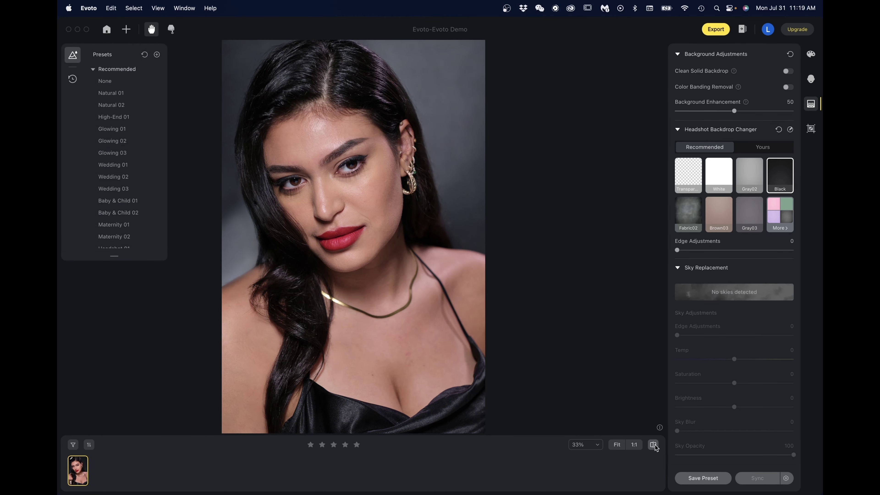
left_click(653, 445)
left_click(654, 445)
left_click(653, 445)
left_click(654, 445)
left_click(653, 445)
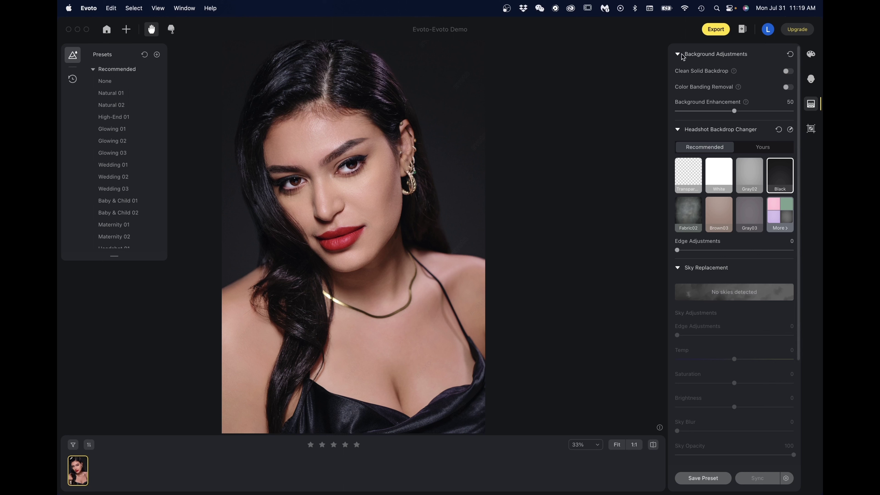
Set Eye Wrinkle to 61 in the blemish removal settings and collapse the blemish removal and full body reshape sections
left_click(810, 80)
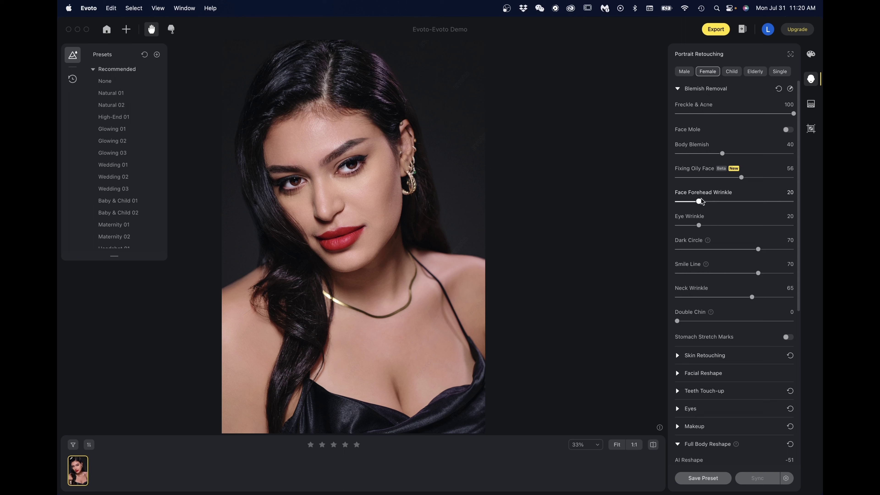
left_click_drag(699, 226, 716, 226)
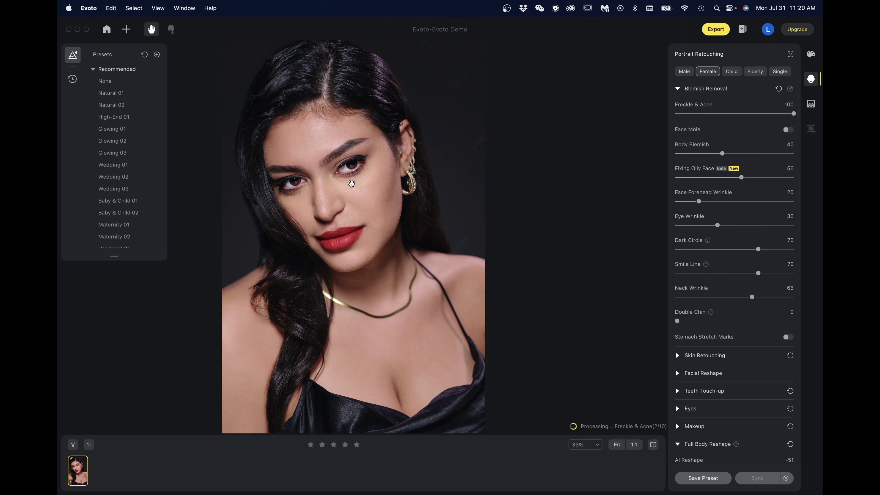
left_click(634, 445)
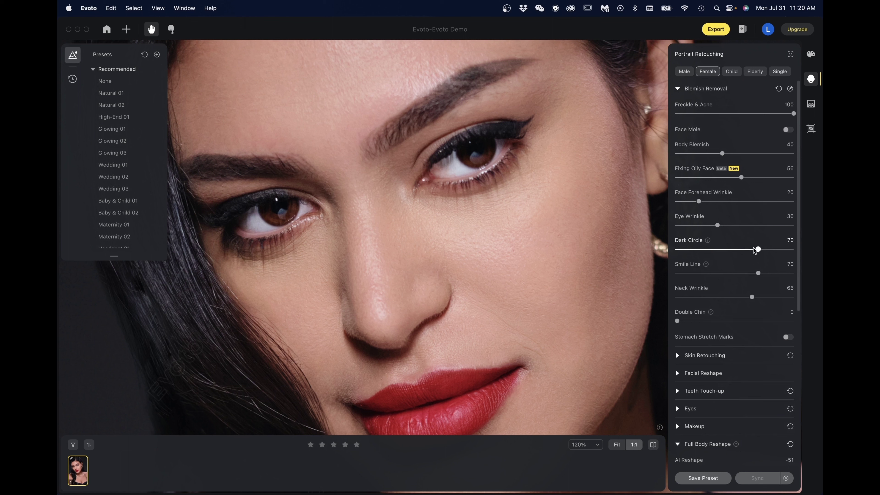
left_click_drag(717, 225, 820, 213)
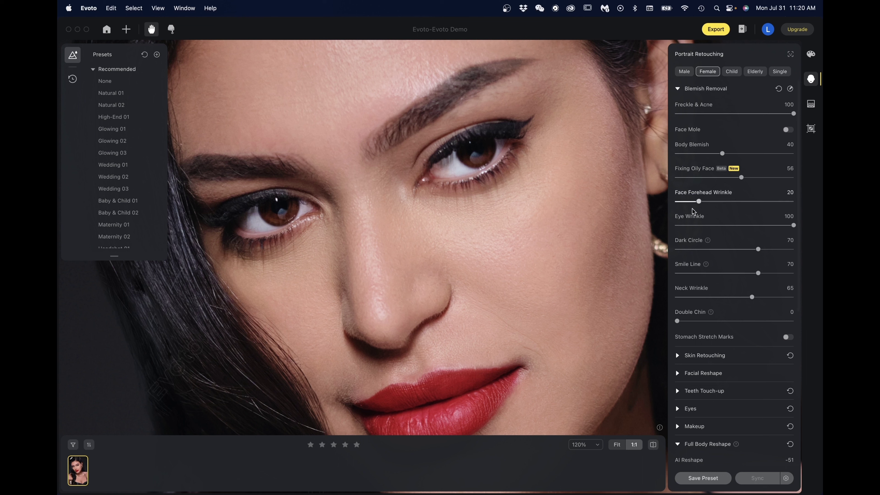
left_click(748, 225)
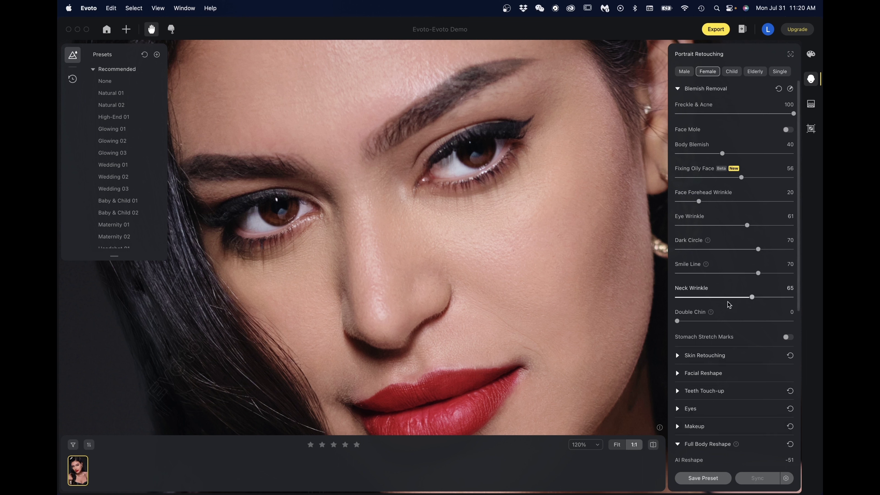
left_click(677, 89)
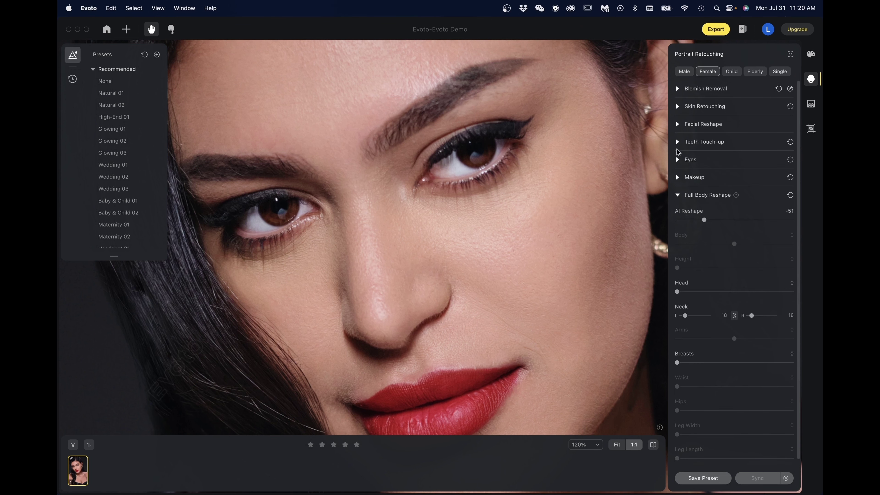
left_click(677, 196)
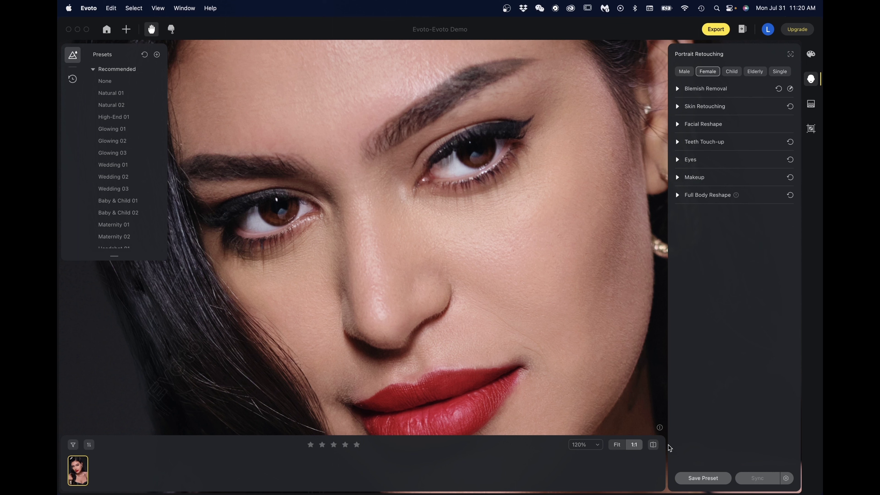
Smooth the kink in the gold necklace with the Liquify Forward Warp Tool at size 25 and apply the correction
left_click(617, 444)
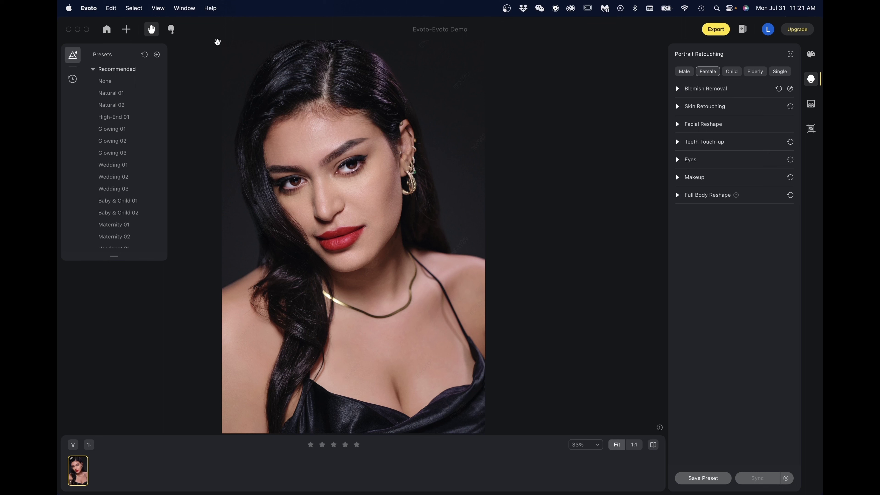
left_click(172, 30)
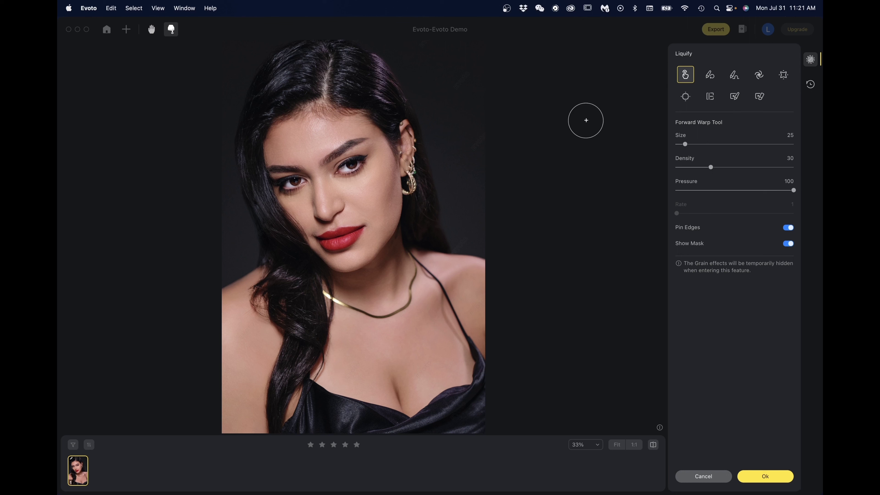
scroll(485, 218, "up", 5)
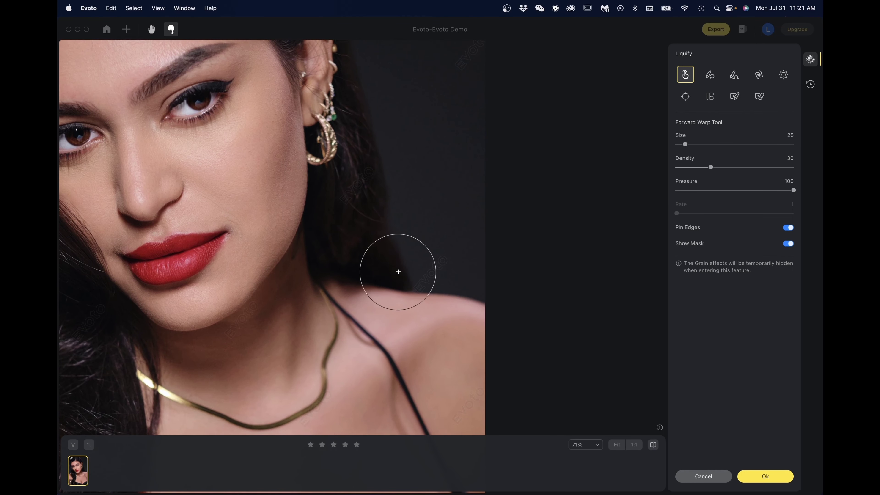
left_click_drag(398, 271, 569, 189)
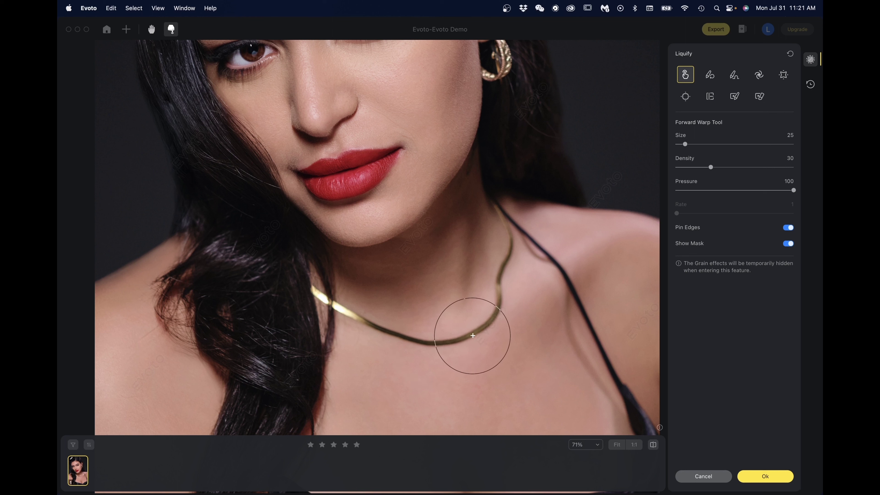
left_click_drag(495, 276, 505, 279)
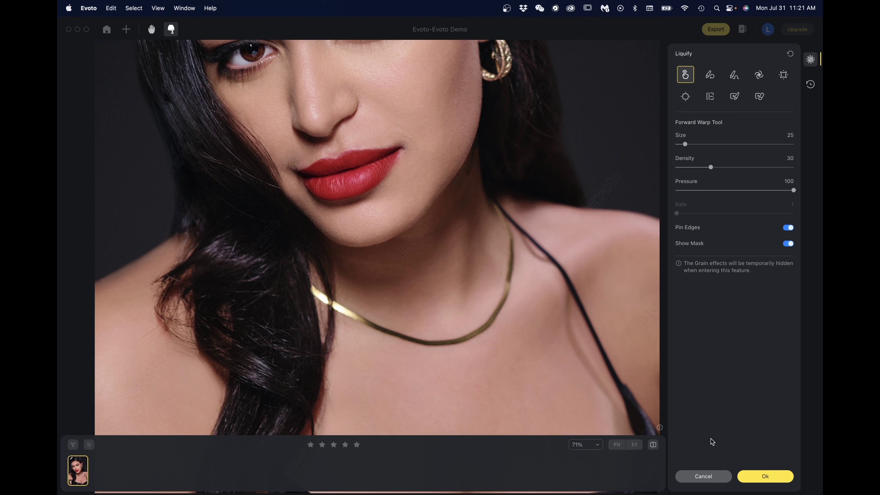
left_click(765, 477)
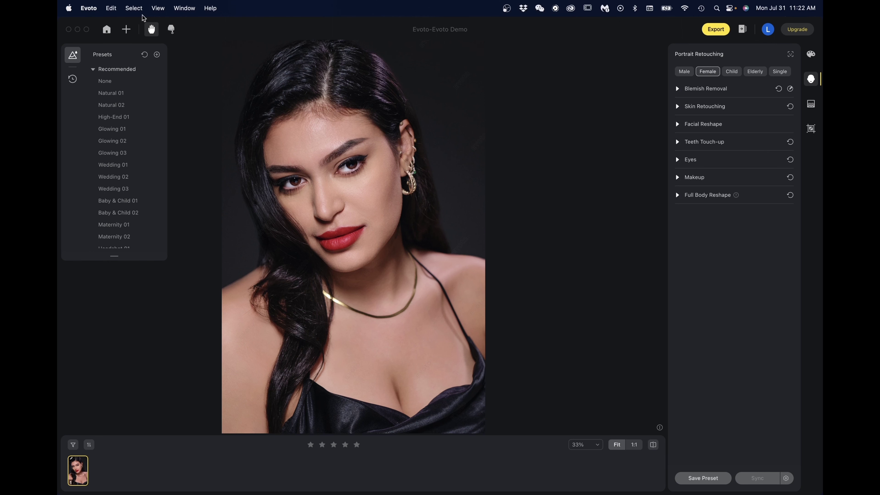
Add the photos 02.jpg through 13.jpg from the Demo folder to the project
left_click(126, 30)
left_click_drag(365, 108, 638, 144)
left_click_drag(320, 171, 632, 184)
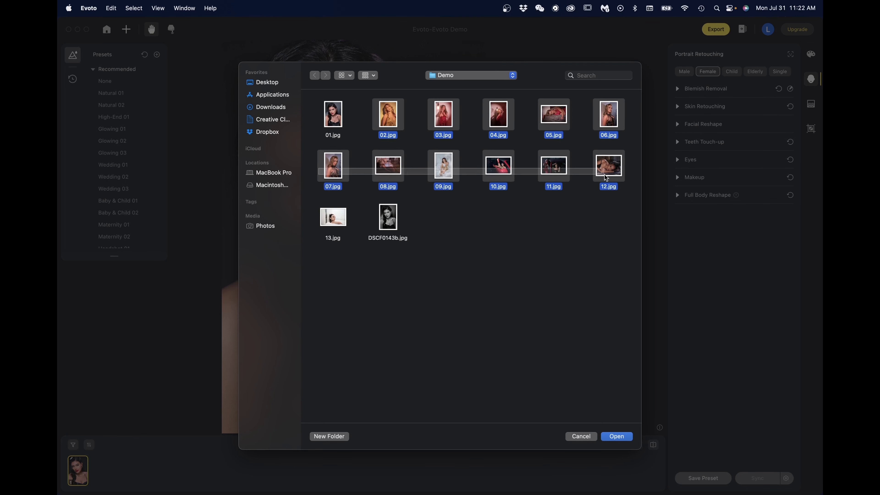
left_click(332, 221, "shift")
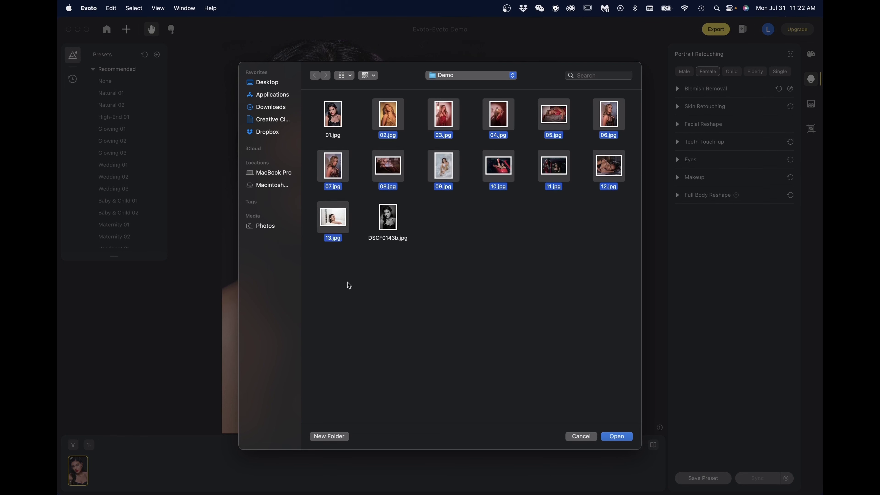
left_click(627, 437)
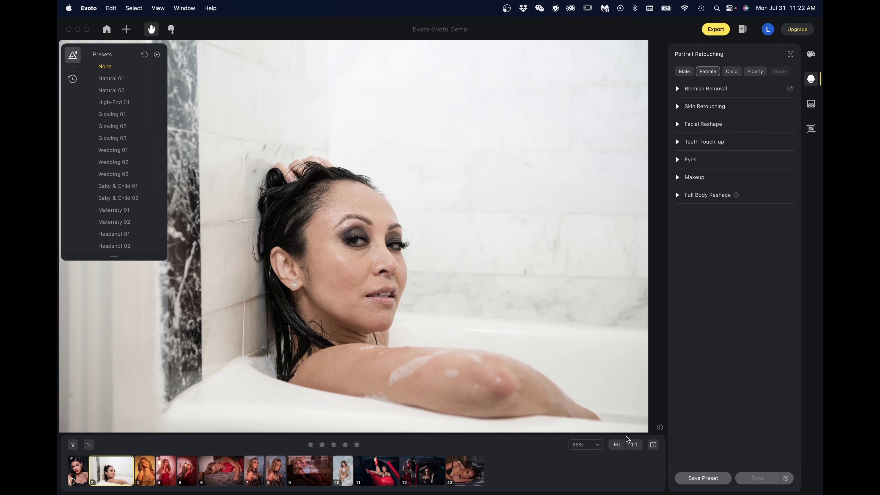
On the portrait of the blonde woman in the gold dress, set Freckle & Acne to 100 and enable Face Mole removal
left_click(149, 470)
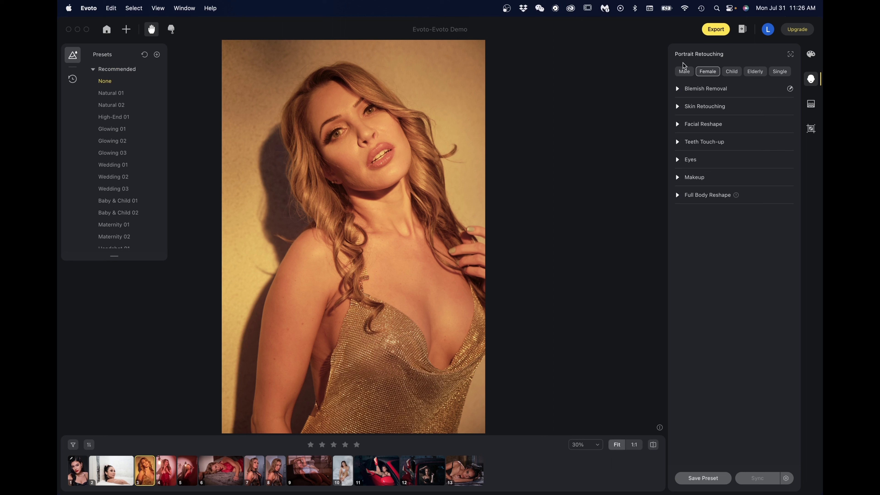
left_click(677, 90)
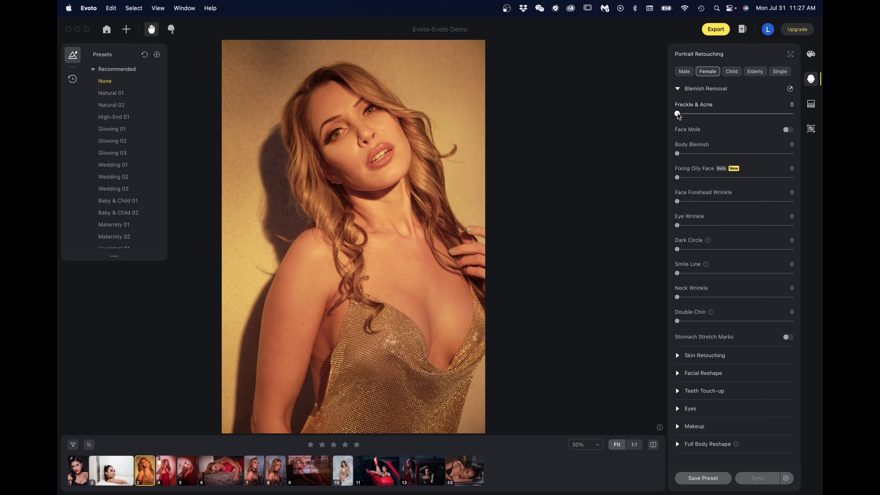
left_click_drag(678, 114, 822, 114)
left_click(634, 443)
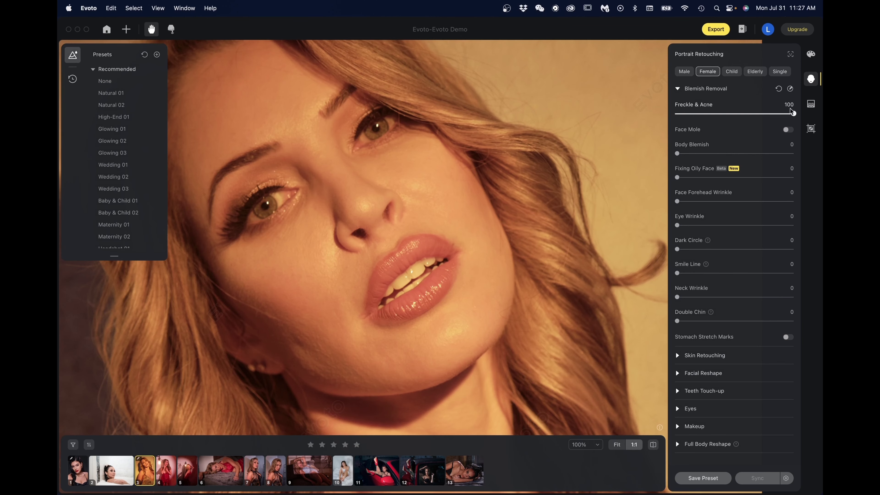
left_click(778, 89)
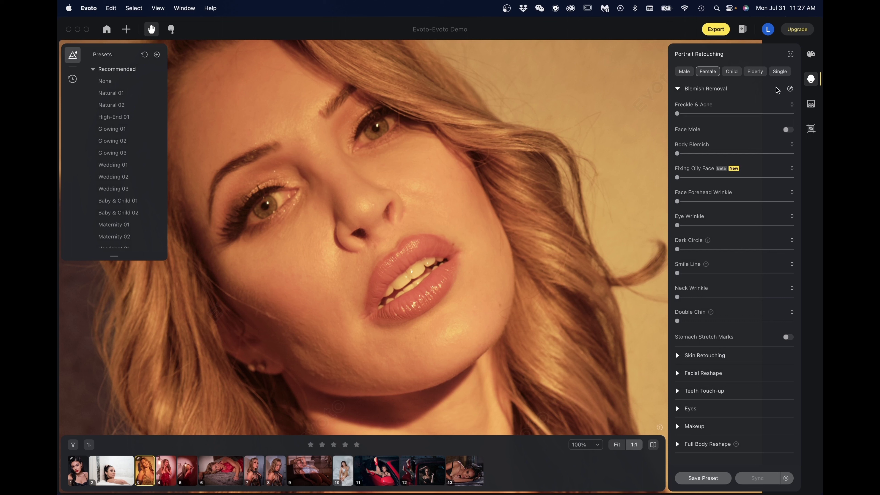
left_click(793, 114)
left_click(785, 130)
Set Body Blemish to 60 and Fixing Oily Face to 63 for the gold-dress portrait
left_click(616, 444)
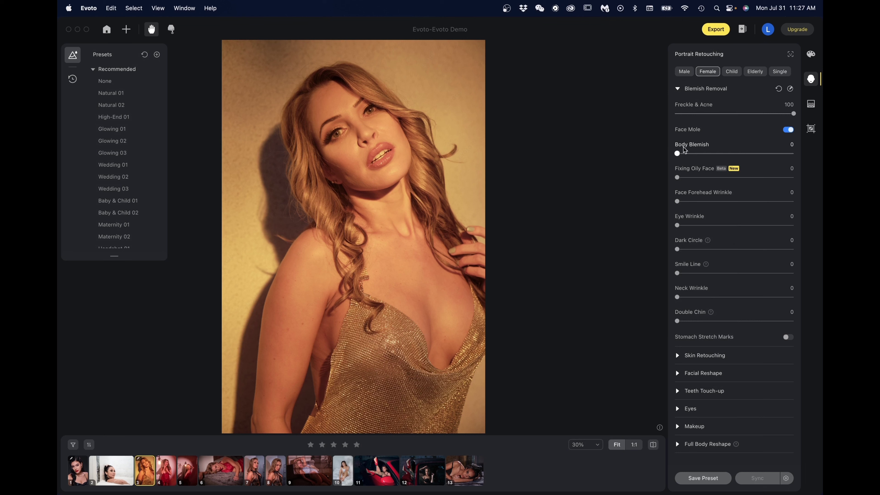
left_click_drag(679, 153, 745, 153)
scroll(371, 128, "up", 5)
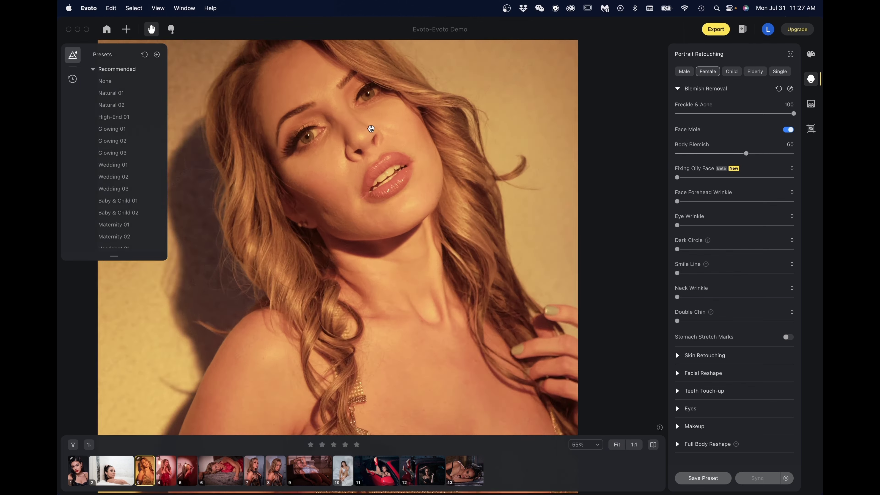
scroll(371, 129, "up", 6)
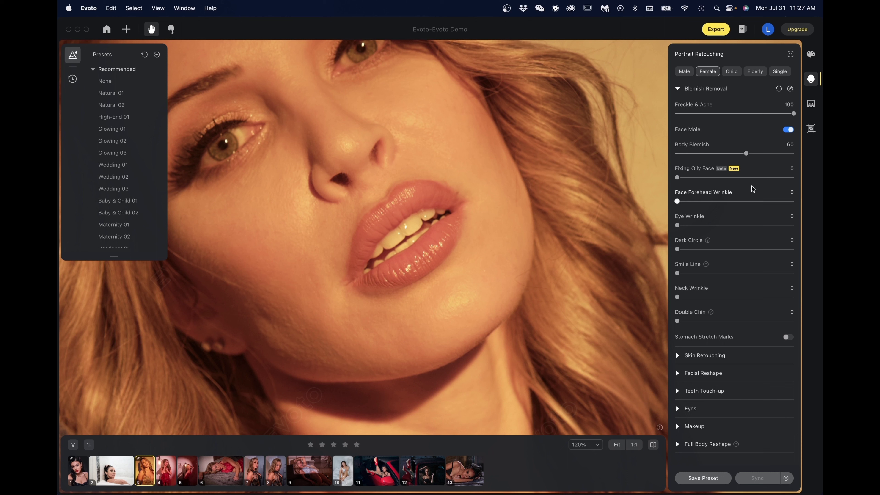
left_click(711, 178)
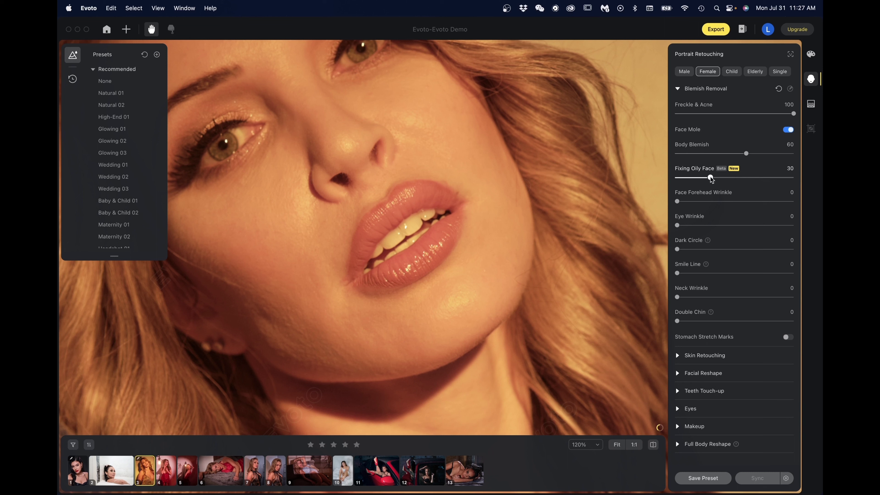
left_click_drag(711, 178, 750, 178)
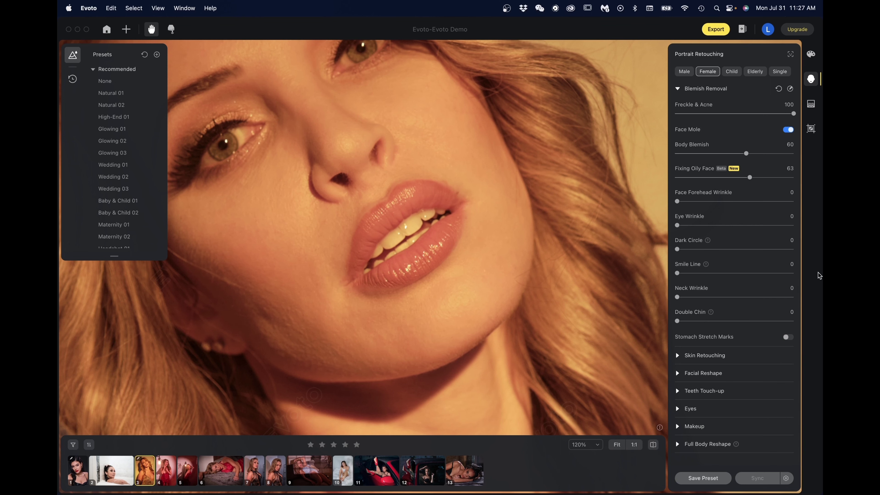
Set Eye Wrinkle to 67 and Dark Circle to 100 to smooth the area around the eyes
mouse_move(462, 274)
left_mouse_down()
mouse_move(599, 398)
mouse_move(580, 408)
left_mouse_up()
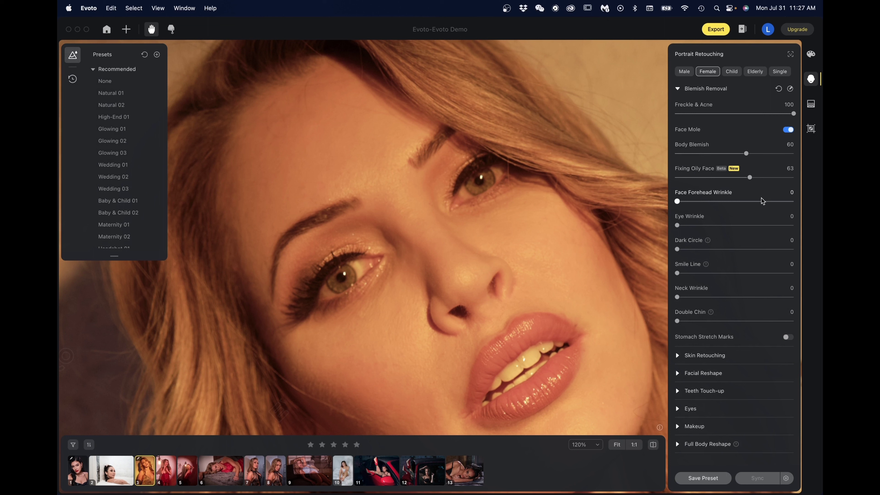
left_click_drag(678, 226, 739, 224)
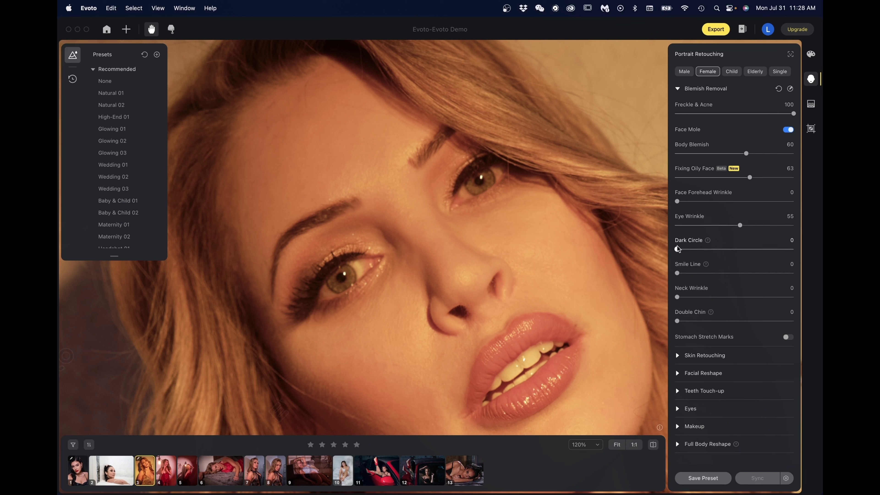
left_click_drag(677, 249, 740, 250)
left_click_drag(745, 251, 798, 250)
left_click(653, 447)
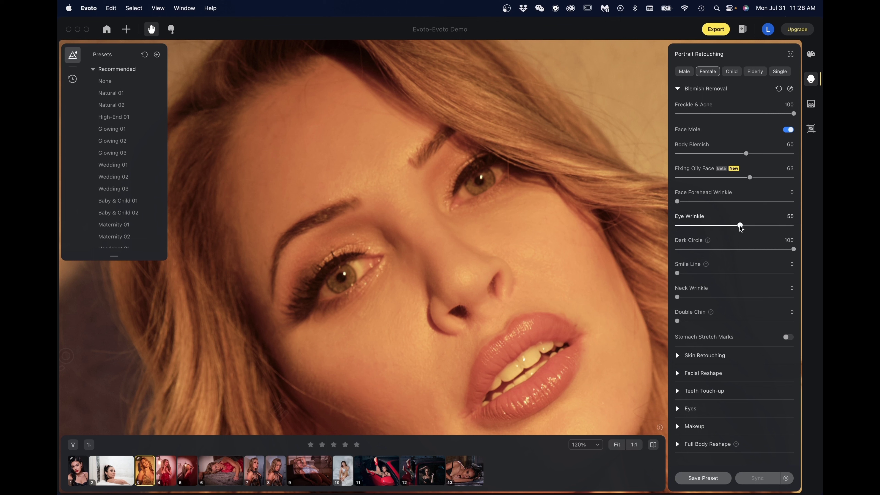
left_click_drag(740, 225, 755, 226)
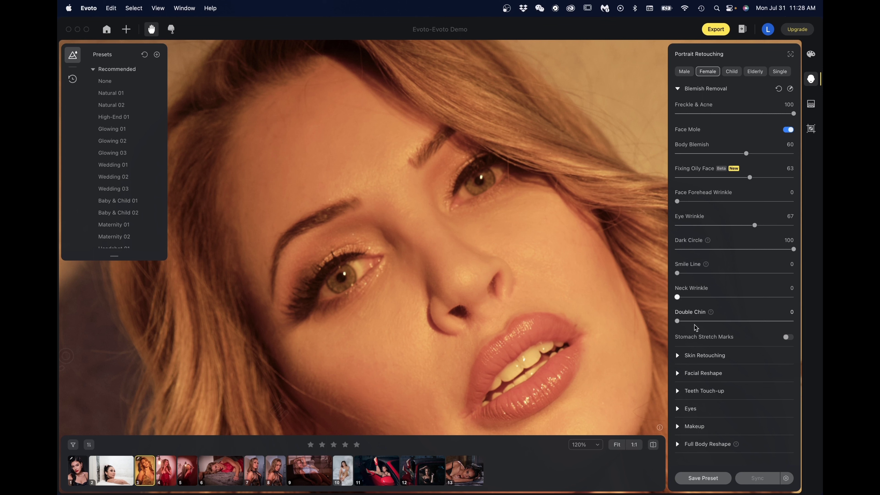
Set Neck Wrinkle to 100, compare the neck with the original version, and collapse the blemish removal settings
left_click_drag(525, 358, 418, 95)
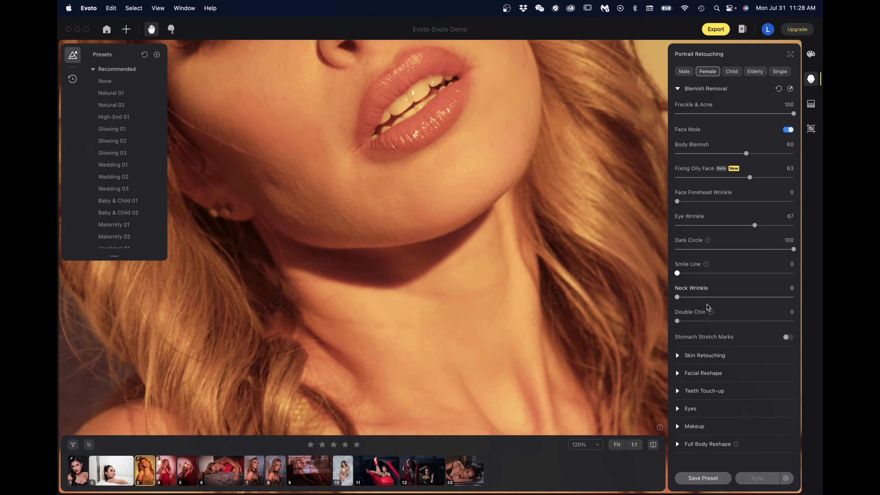
left_click_drag(677, 298, 793, 297)
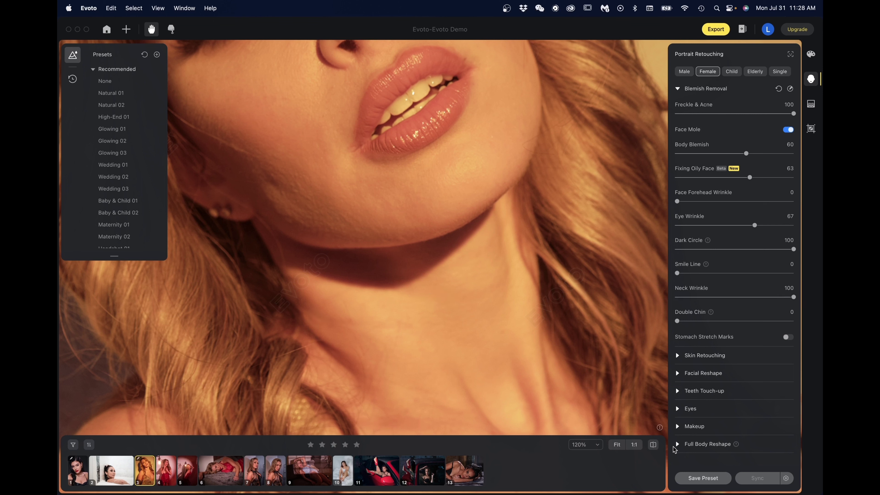
left_click(653, 445)
left_click(653, 445)
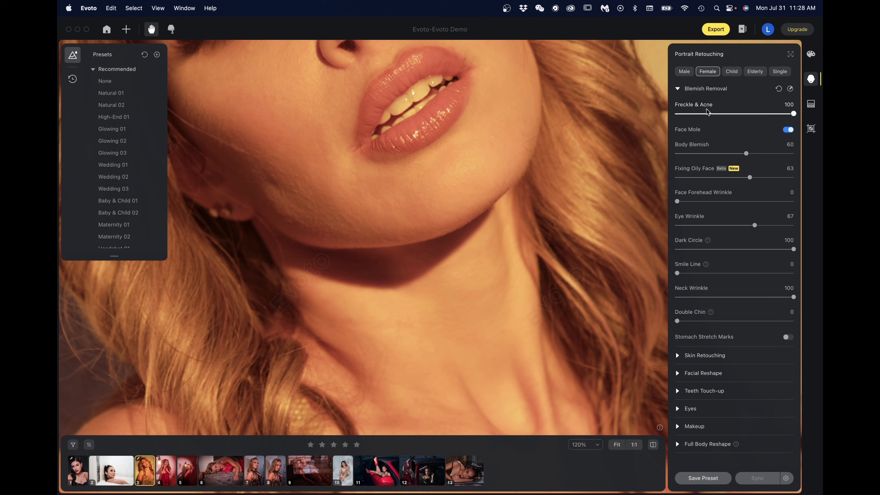
left_click(677, 89)
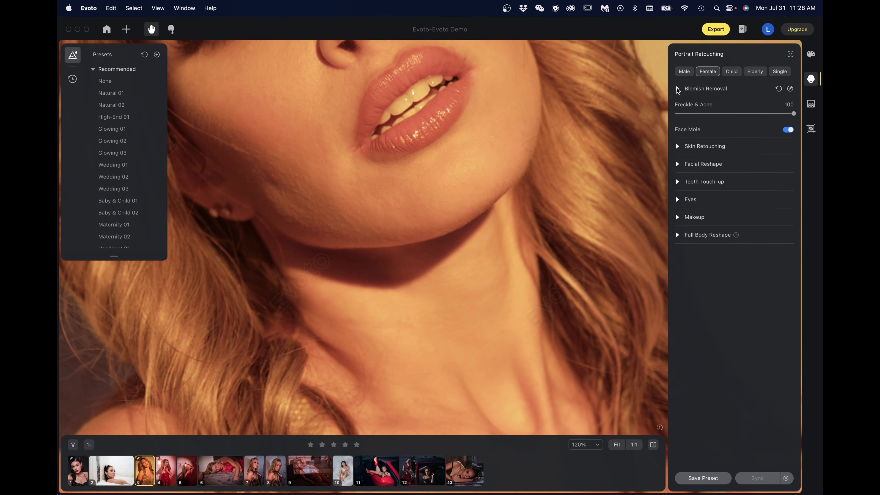
Under skin retouching, set Smooth Face Skin (Dodge & Burn) to 73 and Face Skin Smoothing to 46 for the gold-dress portrait
left_click(677, 106)
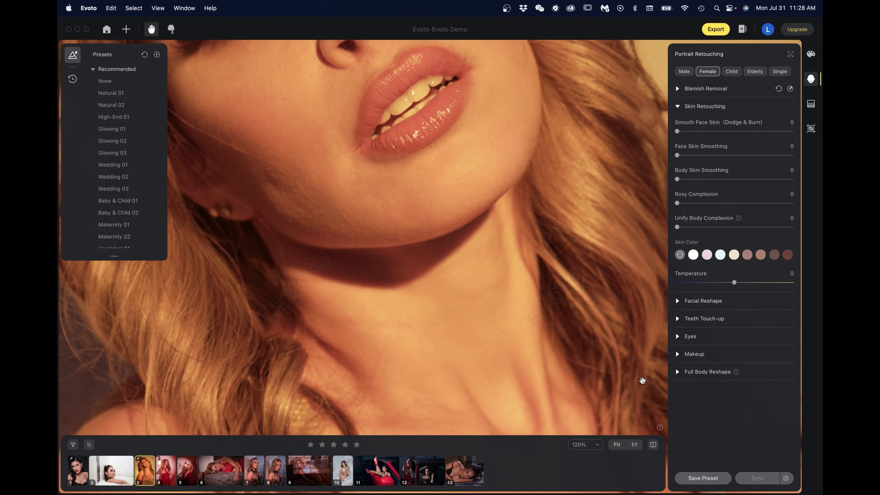
left_click(616, 445)
left_click(633, 445)
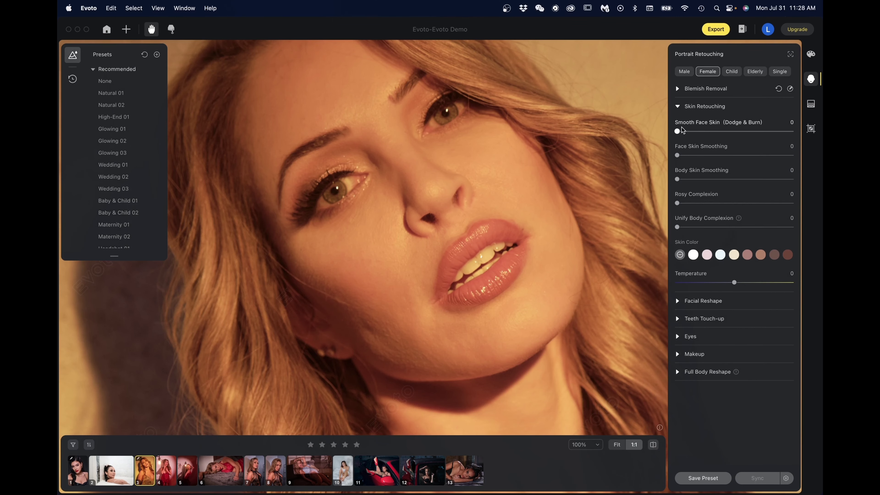
left_click_drag(677, 133, 754, 135)
left_click_drag(755, 135, 795, 134)
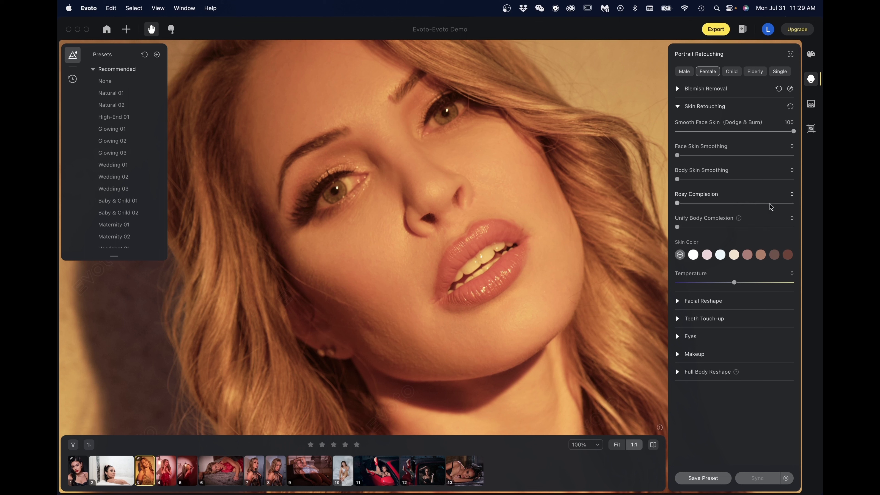
left_click(717, 155)
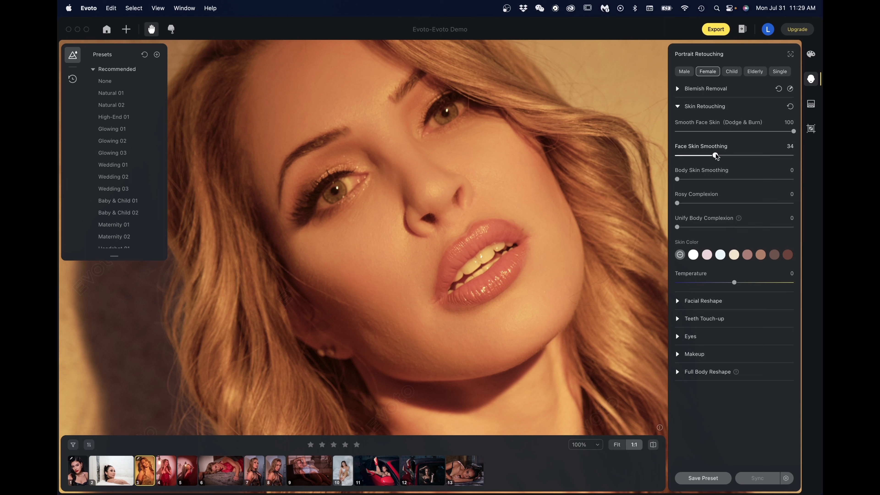
left_click_drag(716, 155, 795, 155)
left_click_drag(793, 155, 728, 156)
left_click_drag(793, 131, 761, 132)
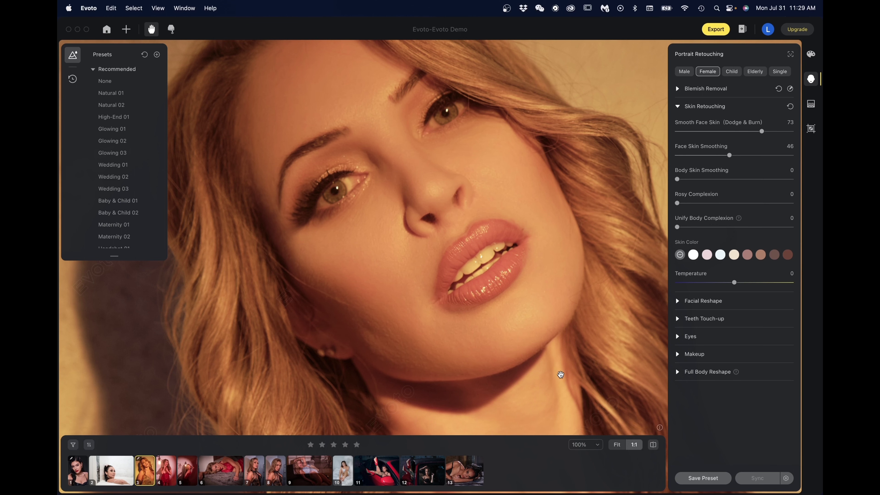
Set Body Skin Smoothing to 75, checking the chest area up close and the whole photo
left_click_drag(561, 370, 534, 117)
left_click_drag(485, 233, 382, 85)
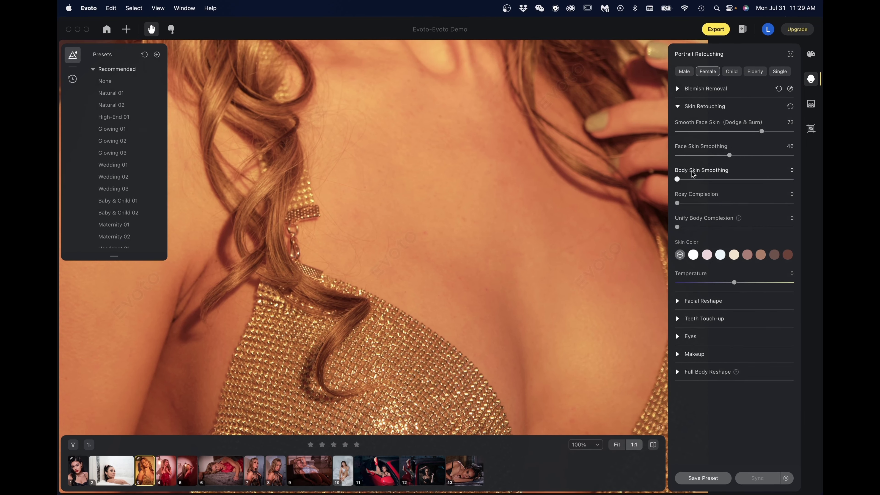
left_click_drag(677, 180, 764, 179)
scroll(502, 218, "down", 3)
left_click(617, 445)
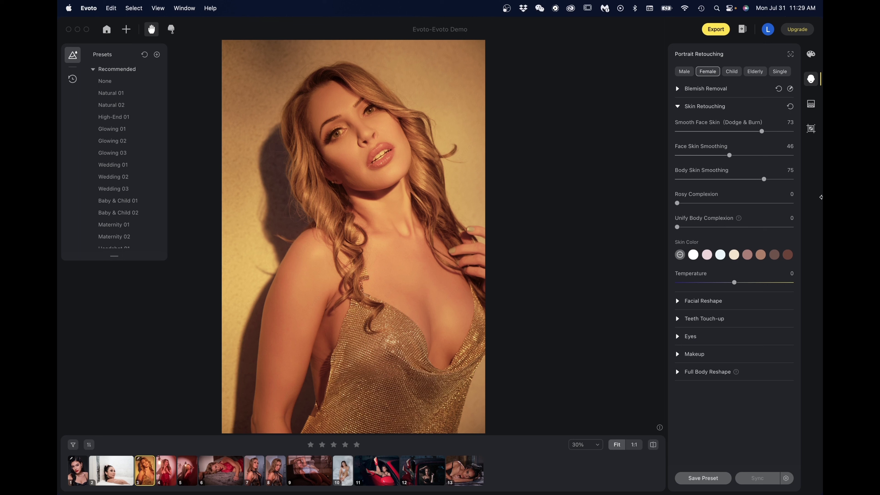
Apply the dusty-rose skin color at amount 17, raise Unify Body Complexion to just over half, and collapse the skin retouching settings
left_click(747, 255)
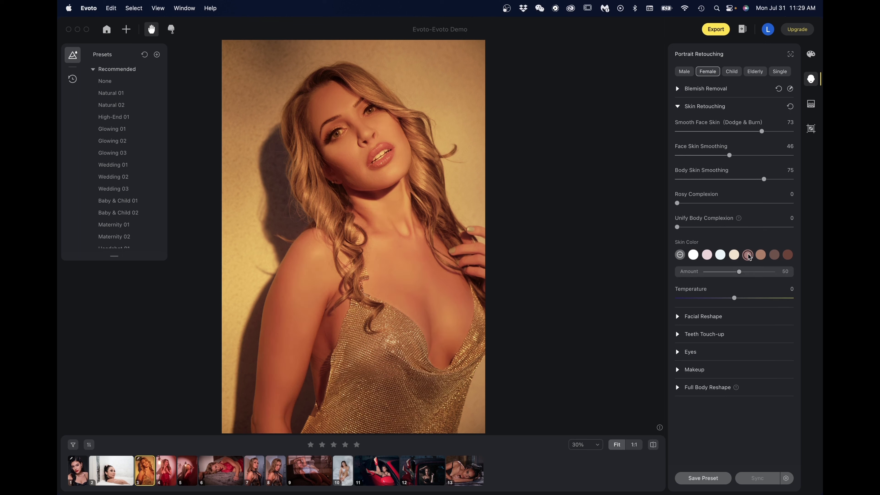
left_click_drag(739, 272, 714, 273)
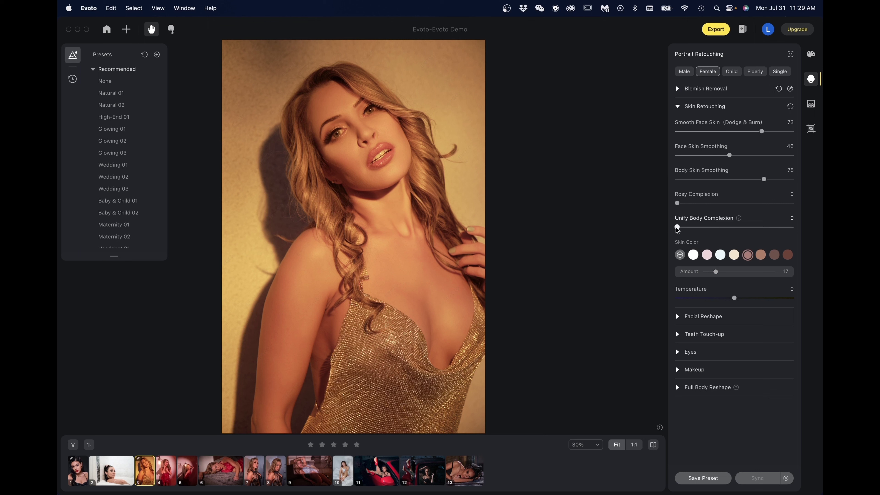
left_click_drag(677, 227, 746, 227)
left_click(677, 106)
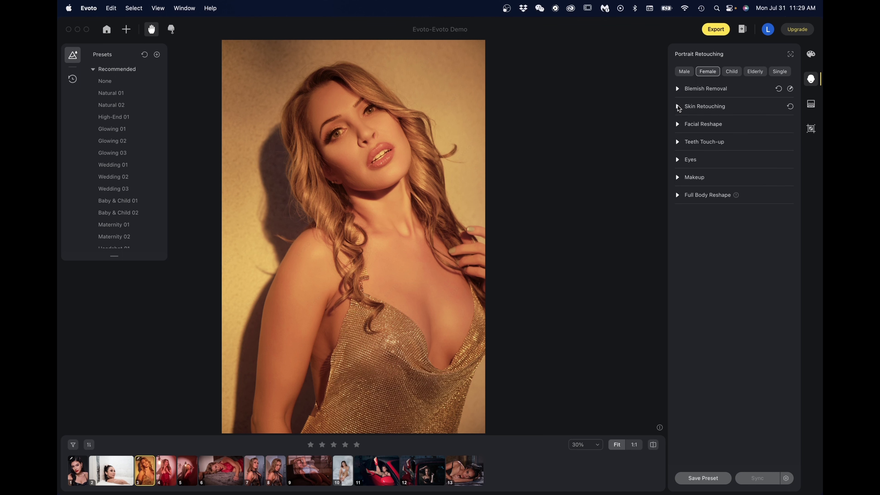
Under facial reshape, set Jaw to -32 on both sides and compare the face with the original version
left_click(677, 124)
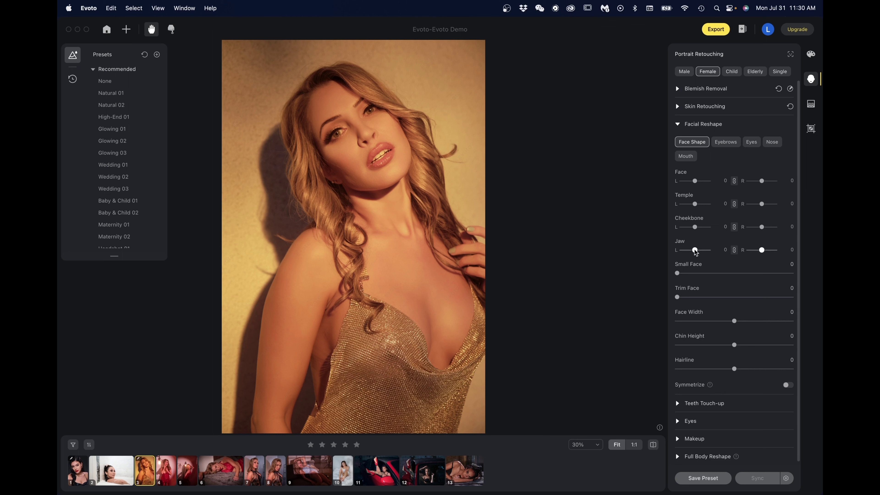
left_click_drag(695, 249, 690, 250)
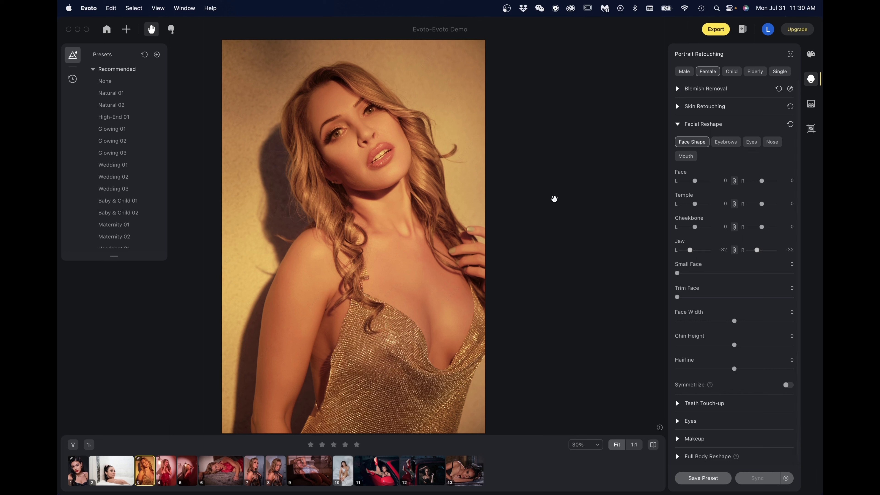
left_click(652, 444)
left_click(652, 444)
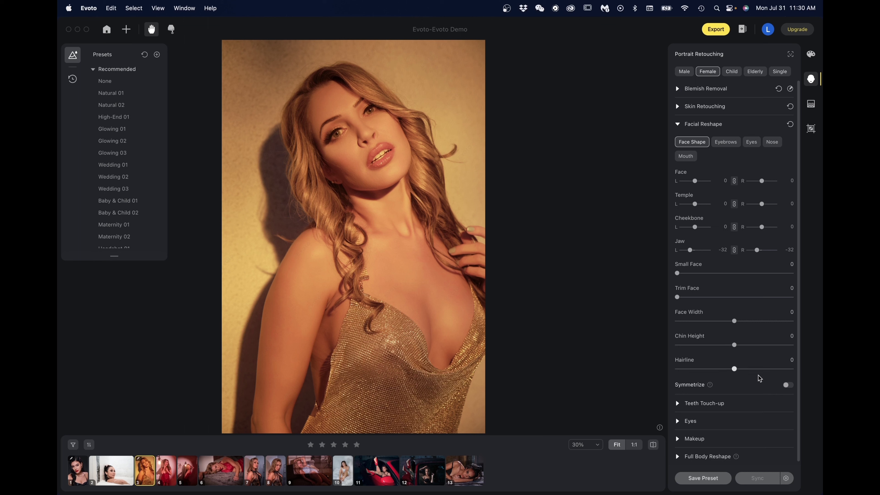
Set Hairline to -16 and show the eye reshaping settings
left_click_drag(734, 369, 727, 369)
scroll(727, 296, "down", 1)
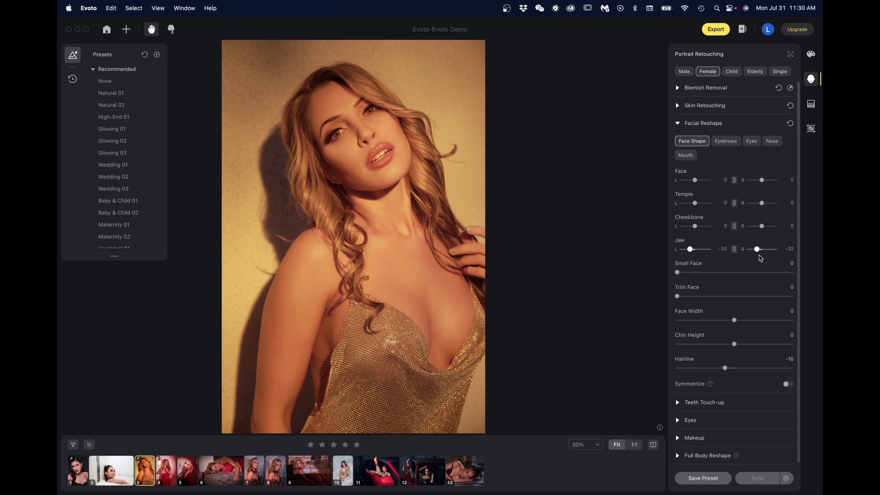
left_click(751, 142)
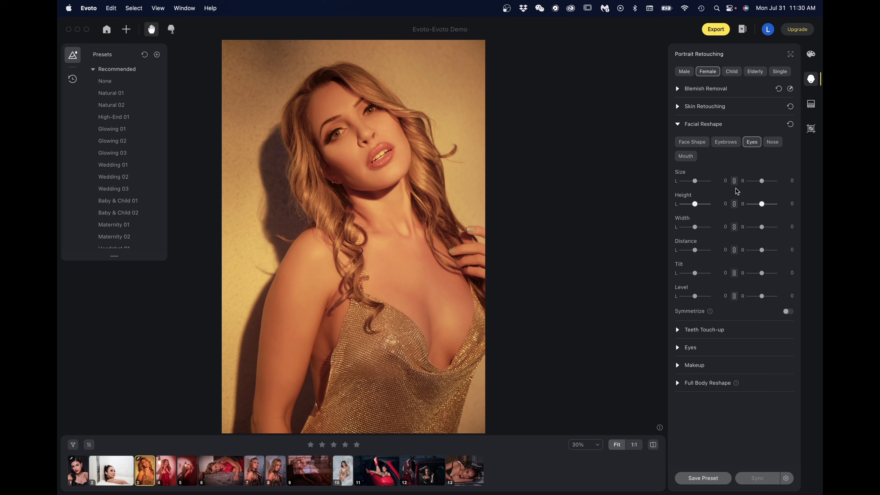
Try eye Size 20 and Height 26, compare the face with the original up close, and reset both values
left_click_drag(694, 181, 700, 204)
left_click(634, 445)
left_click_drag(441, 301, 502, 303)
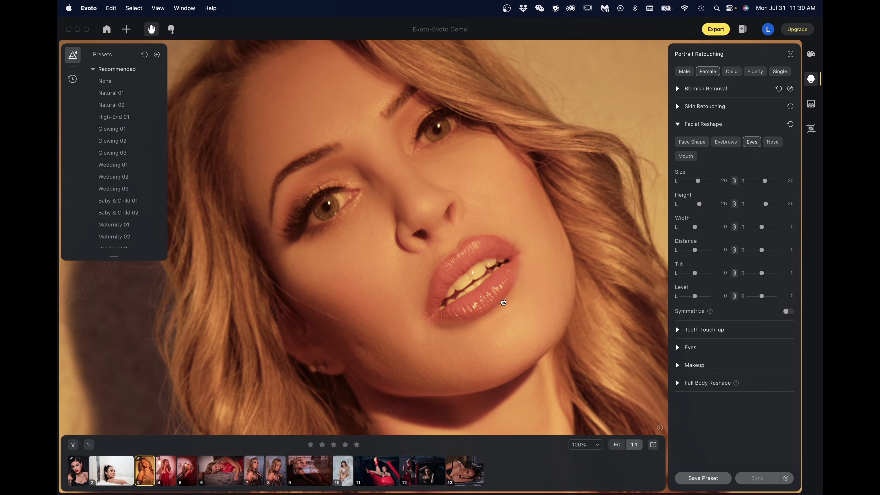
left_click(654, 446)
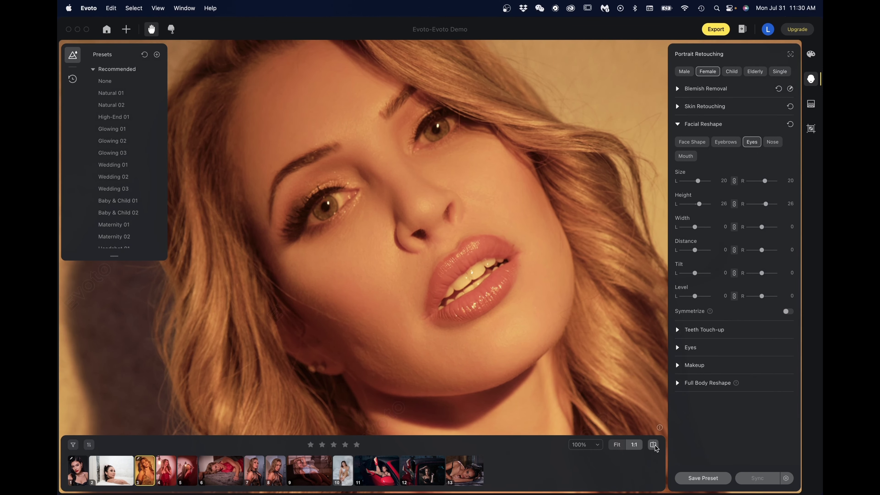
left_click(655, 446)
double_click(697, 180)
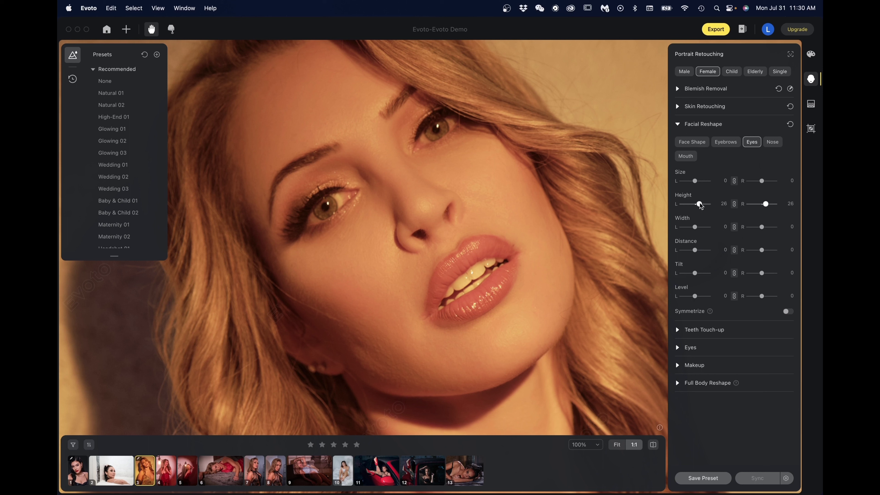
double_click(699, 204)
Set eye Size to 14 and Height to 9 on both sides, compare with the original, and collapse the facial reshape settings
left_click_drag(694, 182, 697, 204)
left_click(653, 445)
left_click(653, 445)
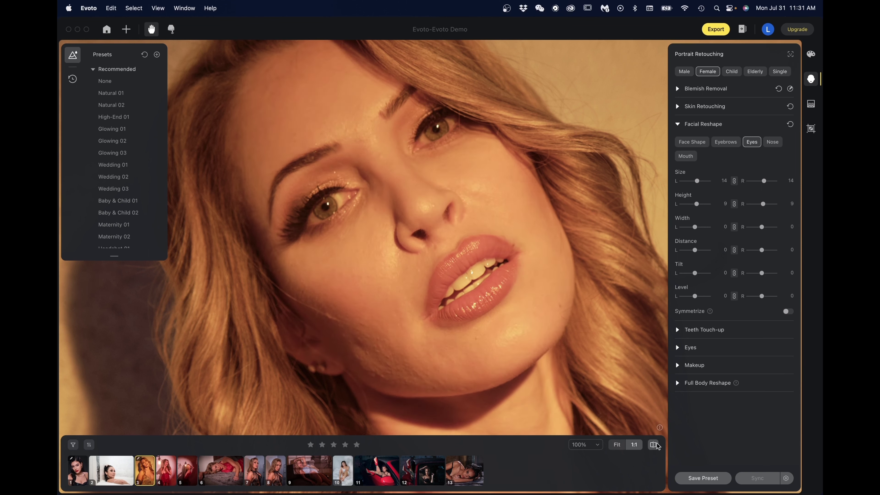
left_click(654, 445)
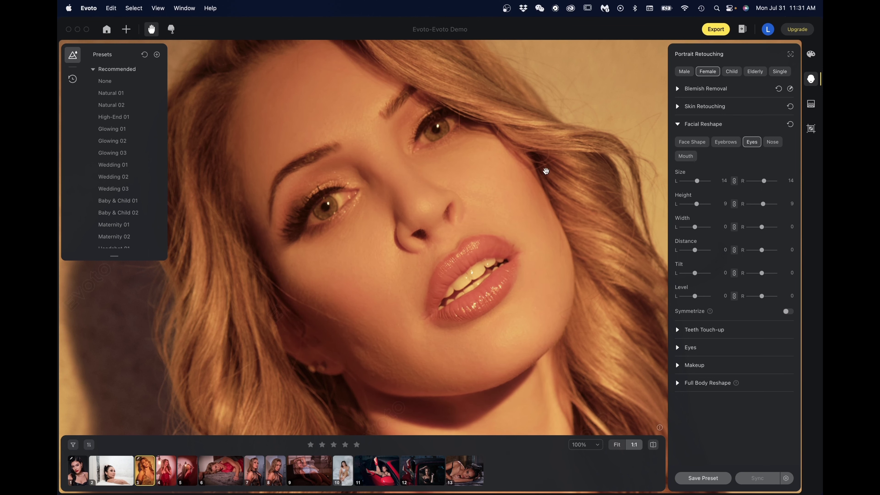
left_click(677, 125)
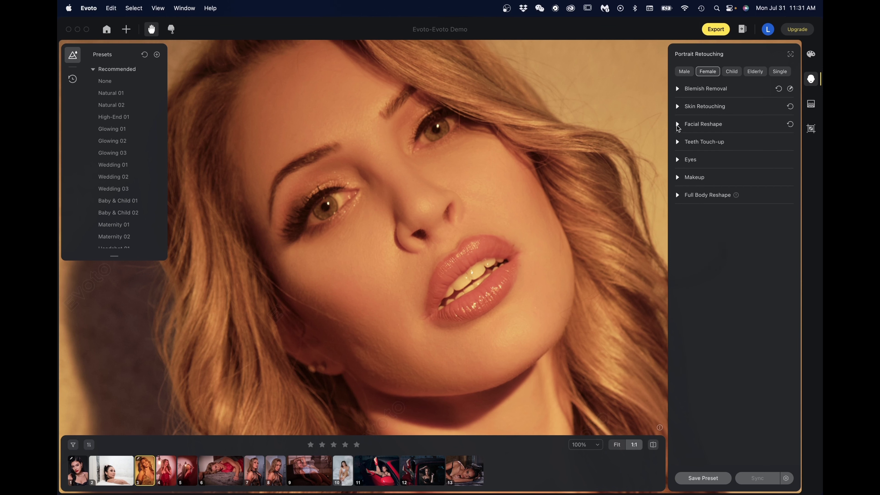
Whiten the teeth slightly, try Pretty Teeth on and off, and collapse the teeth settings
left_click(677, 142)
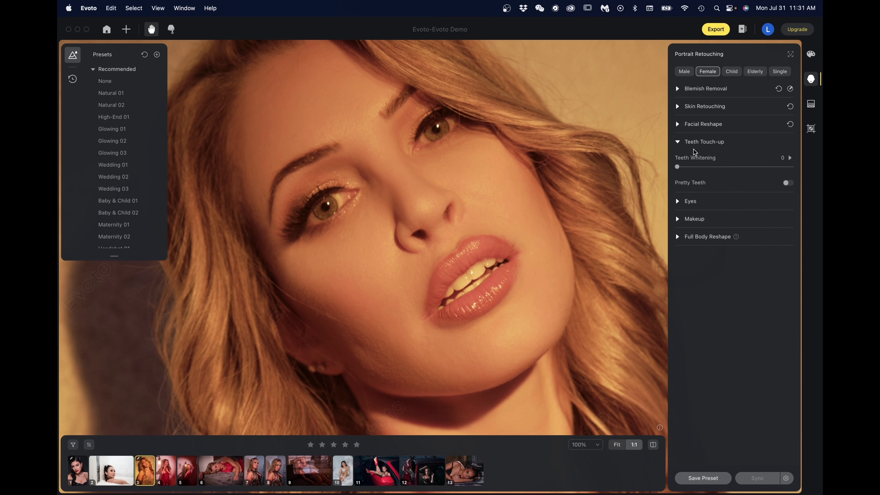
mouse_move(678, 167)
left_mouse_down()
mouse_move(799, 164)
mouse_move(682, 160)
mouse_move(690, 162)
left_mouse_up()
left_click(787, 183)
left_click(788, 184)
mouse_move(735, 236)
left_click(677, 142)
Brighten the eyes slightly, trying Brightness 17 before easing it back, and collapse the eye settings
left_click(677, 159)
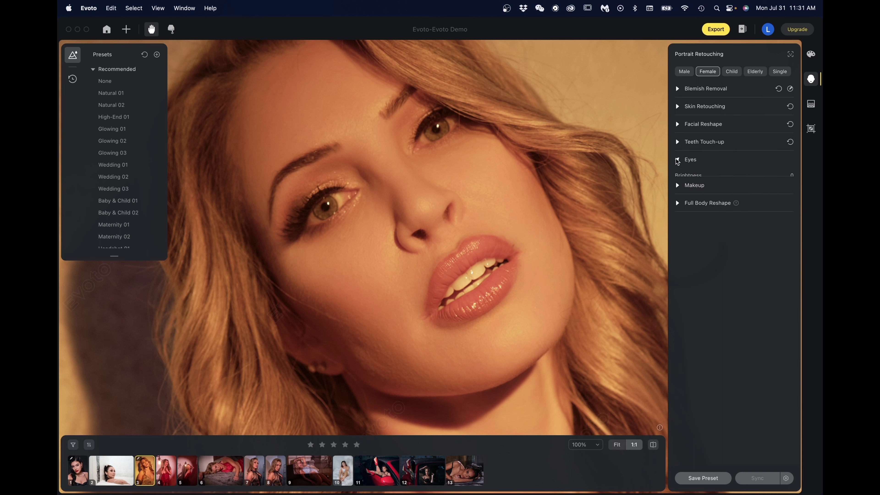
left_click_drag(678, 186, 693, 186)
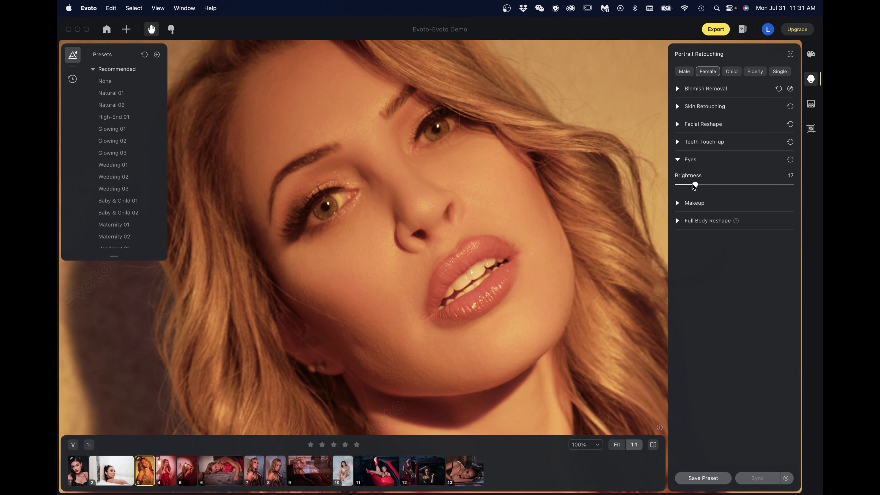
mouse_move(697, 185)
left_mouse_down()
mouse_move(822, 171)
mouse_move(701, 182)
mouse_move(690, 175)
left_mouse_up()
left_click(678, 160)
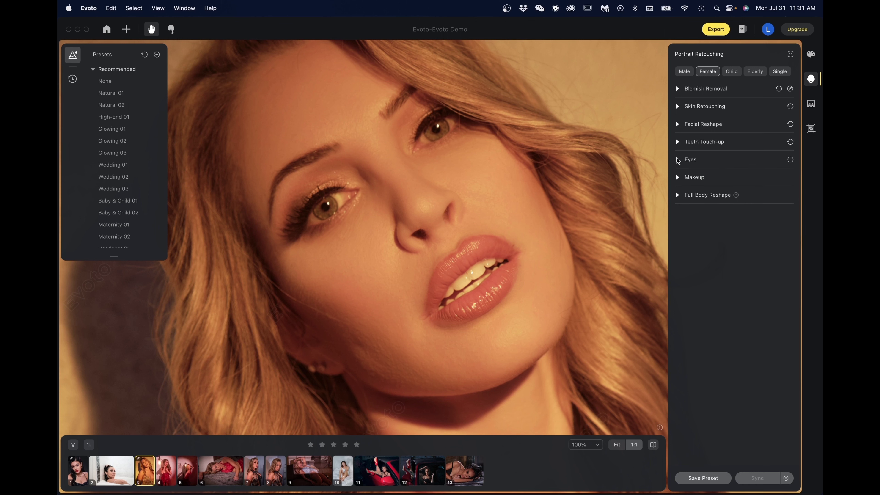
Set makeup Highlight to 61 and Contour to 62, and compare the face with the original version
left_click(677, 178)
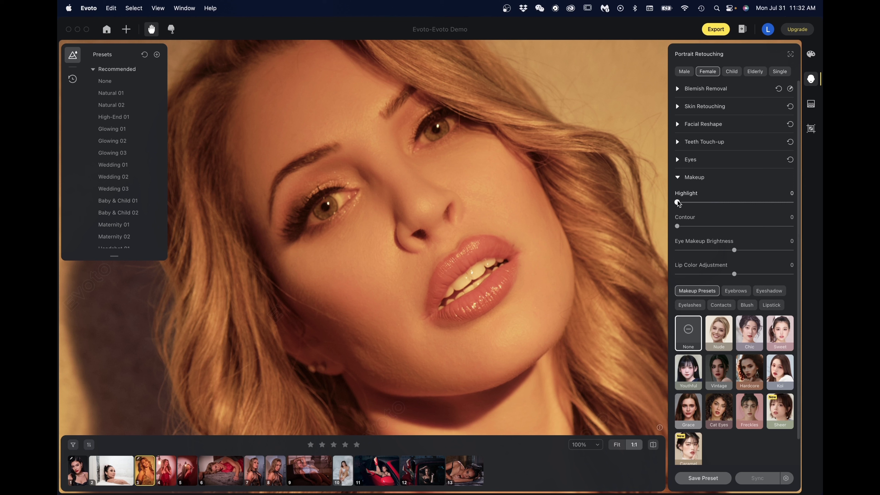
left_click_drag(677, 202, 746, 202)
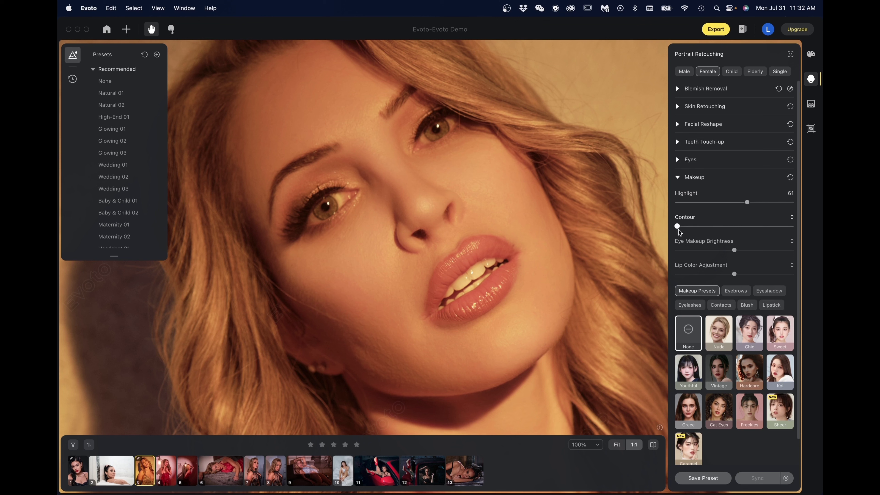
left_click_drag(678, 229, 745, 225)
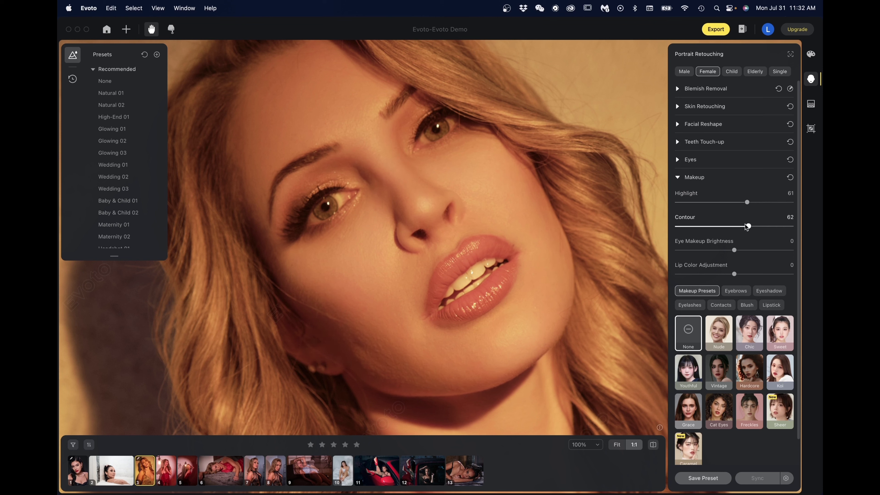
left_click(653, 445)
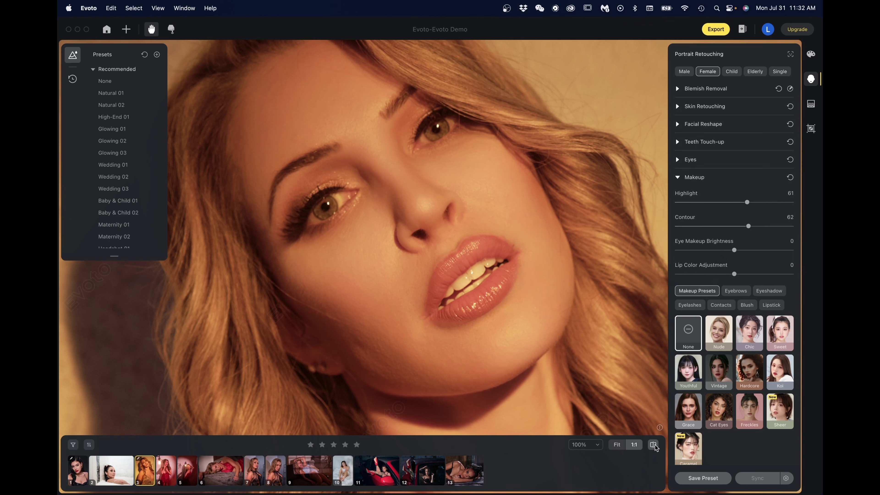
left_click(654, 445)
left_click(654, 445)
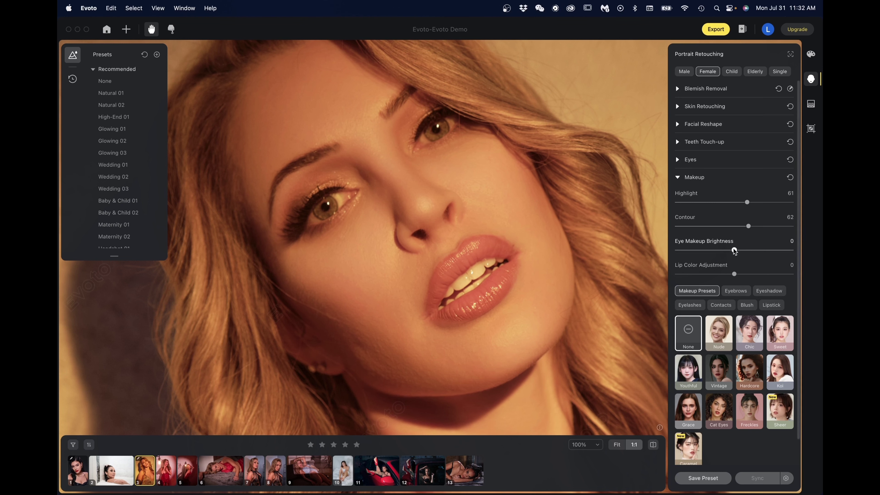
Try out Eye Makeup Brightness and Lip Color Adjustment, returning both to 0
mouse_move(734, 250)
left_mouse_down()
mouse_move(796, 250)
mouse_move(653, 261)
mouse_move(793, 250)
mouse_move(681, 257)
mouse_move(736, 253)
left_mouse_up()
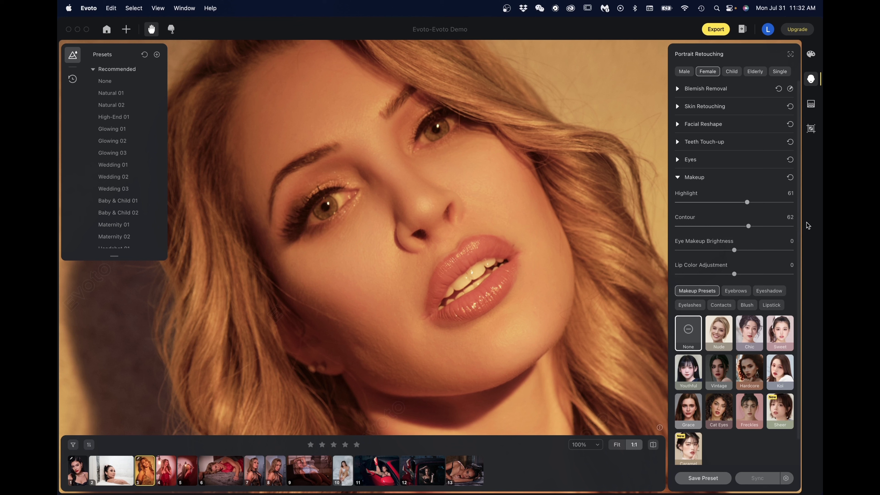
mouse_move(734, 274)
left_mouse_down()
mouse_move(787, 273)
mouse_move(684, 274)
mouse_move(784, 274)
mouse_move(725, 281)
mouse_move(734, 276)
left_mouse_up()
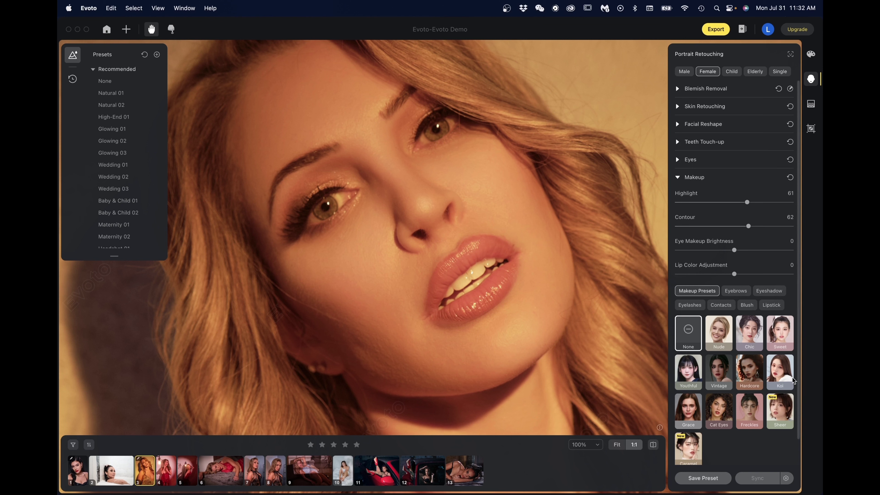
Try the makeup presets Chic, Nude, Youthful, Cat Eyes and Caramel on the face, and return to None
left_click(748, 333)
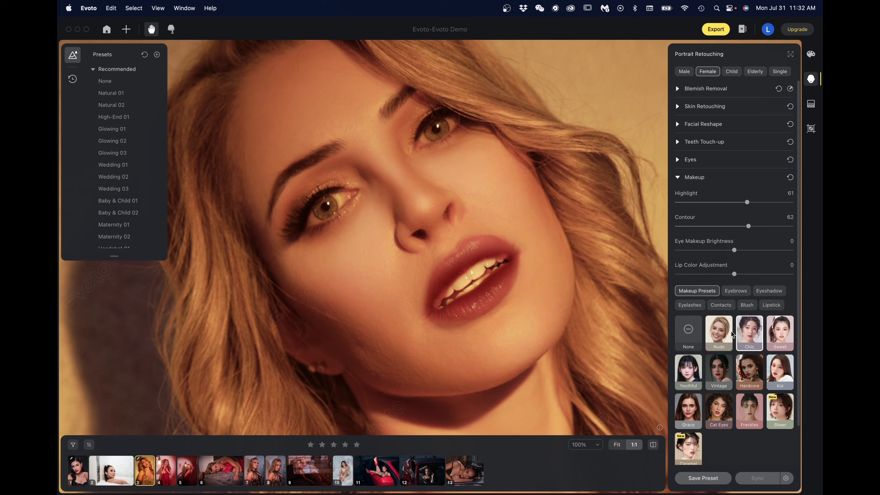
left_click(722, 332)
left_click(686, 380)
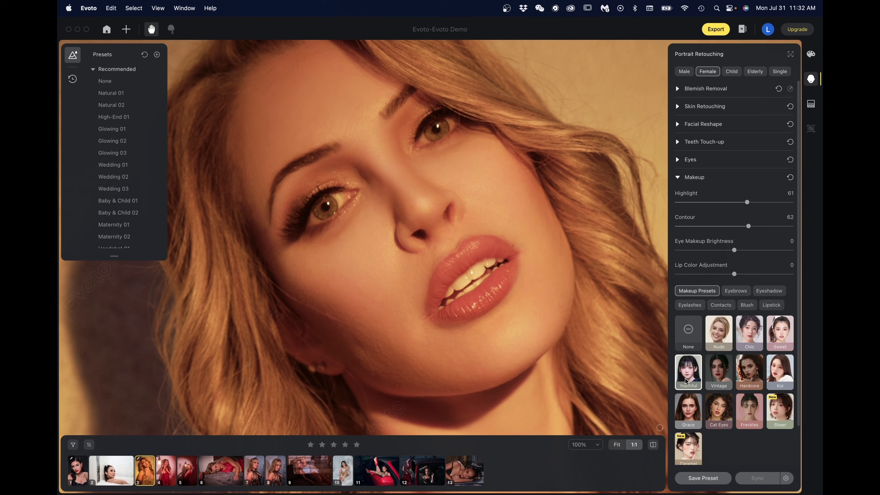
left_click(722, 412)
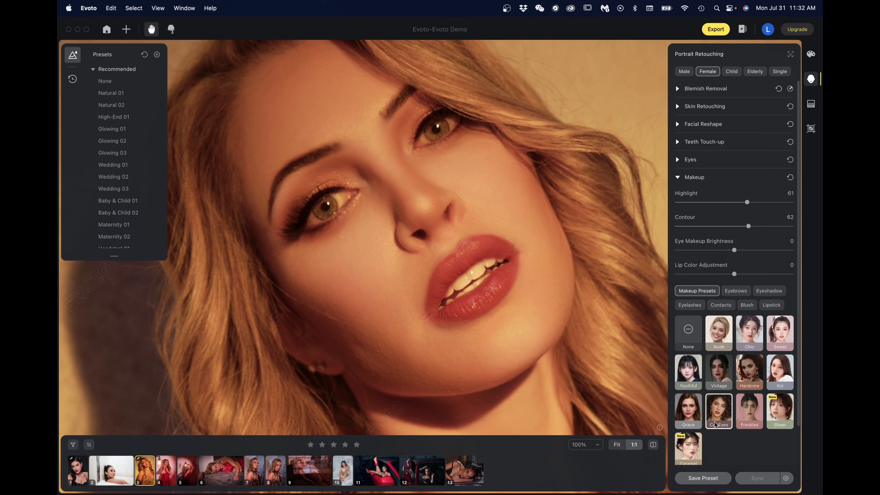
left_click(693, 447)
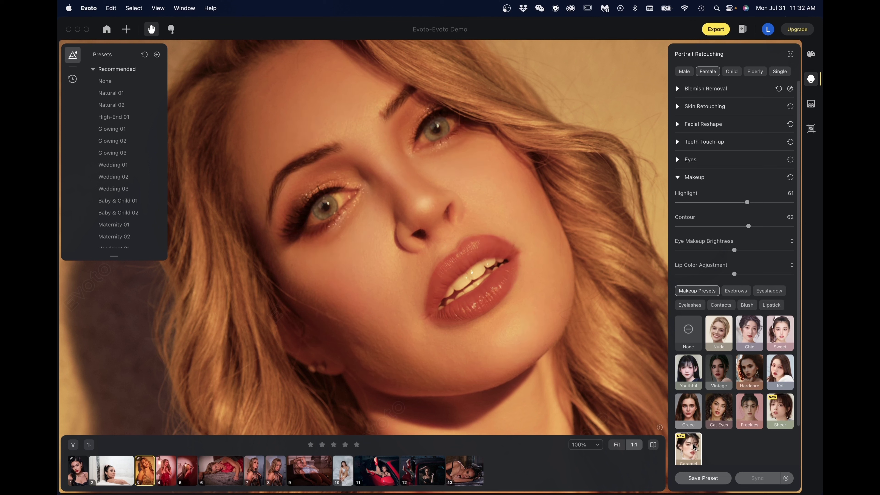
left_click(689, 332)
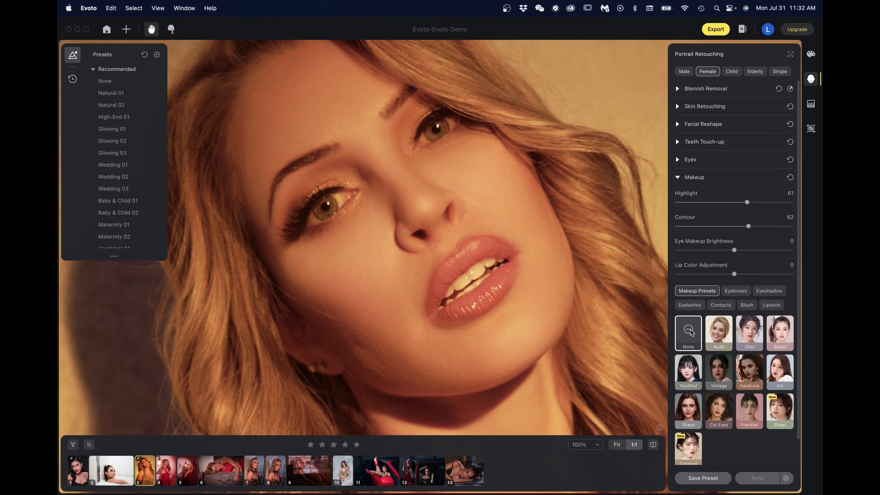
Try eyebrow styles 02, 01, 04, 05 and 06 on the portrait, and return the eyebrows to None
left_click(741, 292)
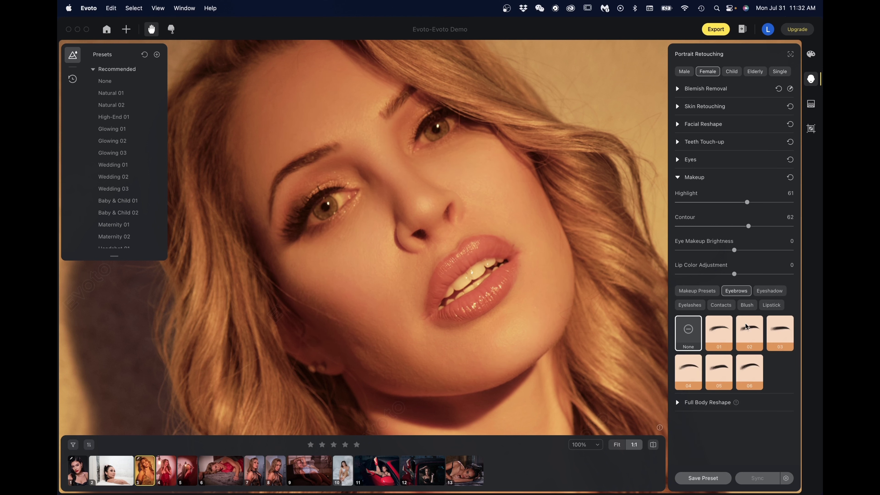
left_click(749, 332)
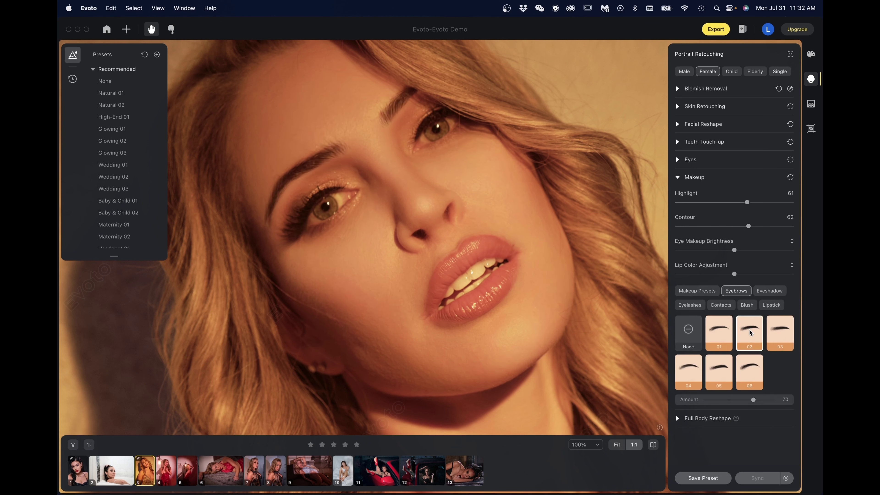
left_click(722, 329)
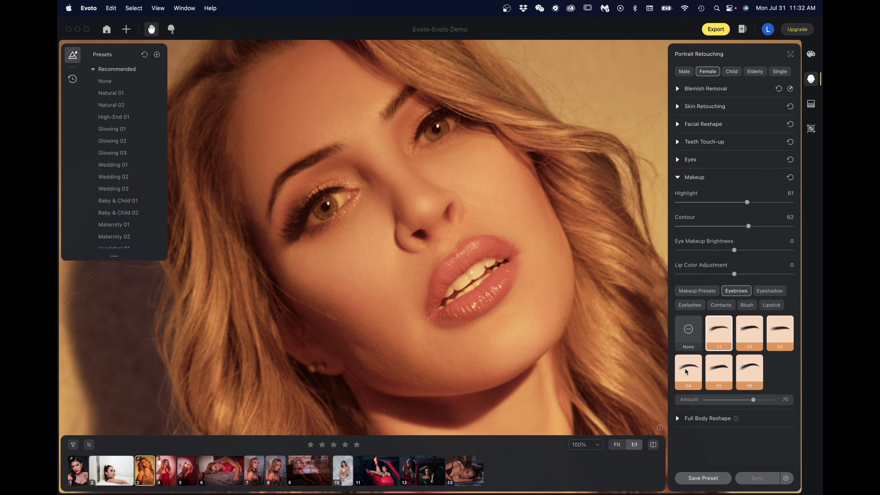
left_click(689, 372)
left_click(724, 369)
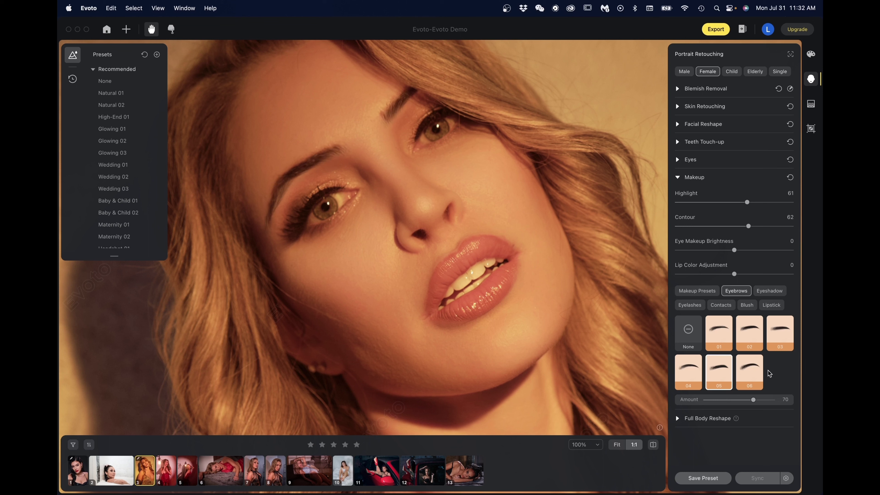
left_click(746, 372)
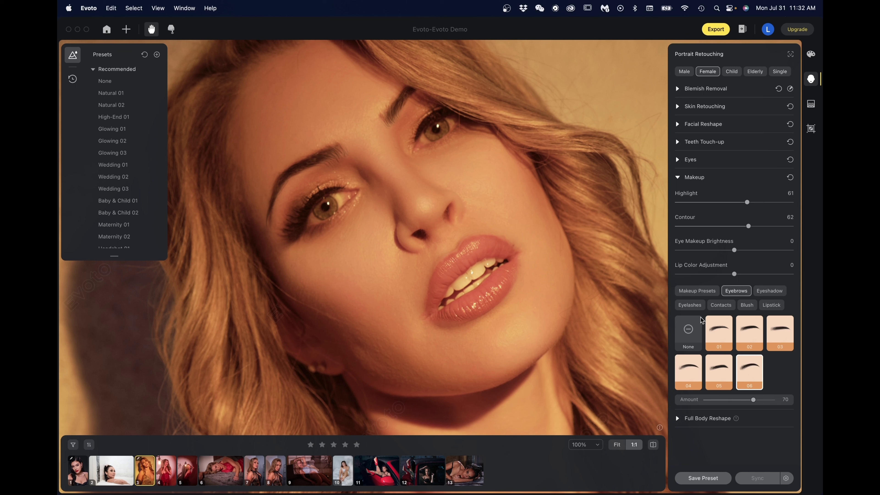
left_click(690, 331)
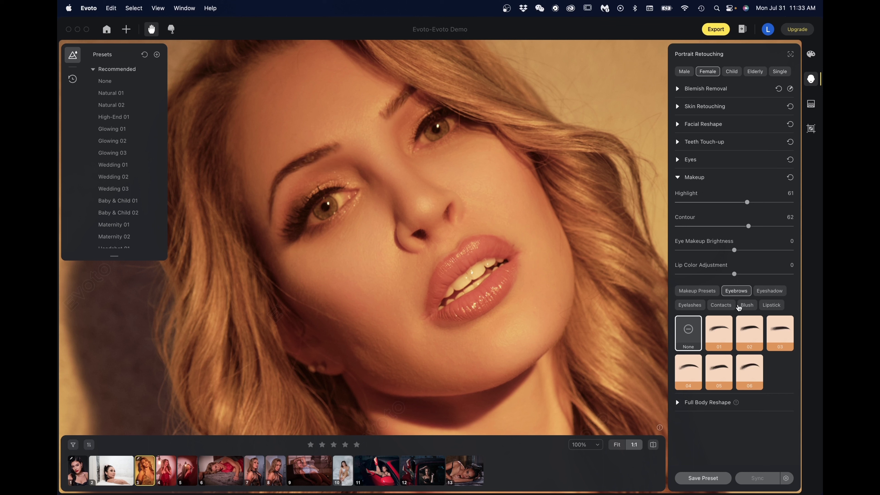
Apply contact lens style 05 to the eyes with an Amount of 15
left_click(722, 306)
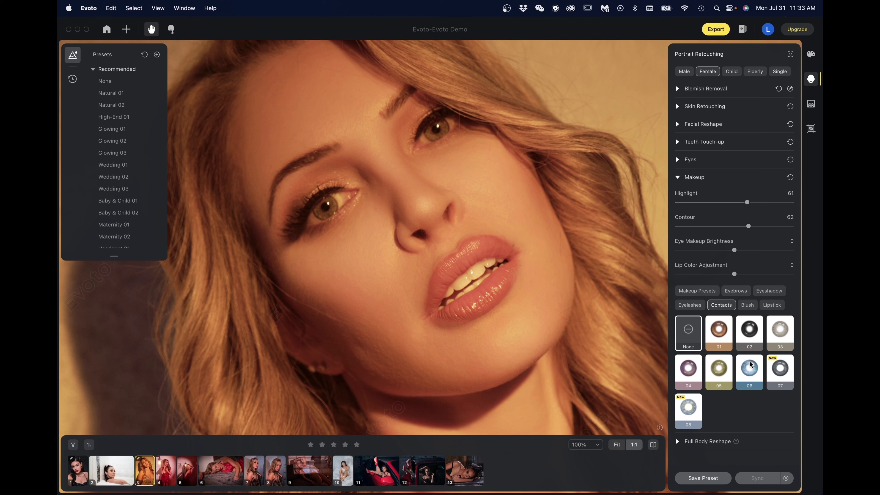
left_click(727, 369)
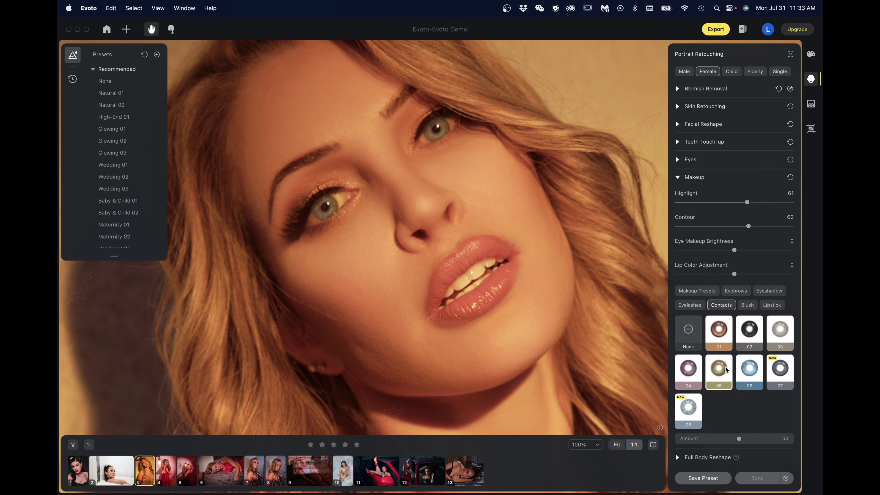
left_click_drag(735, 439, 713, 439)
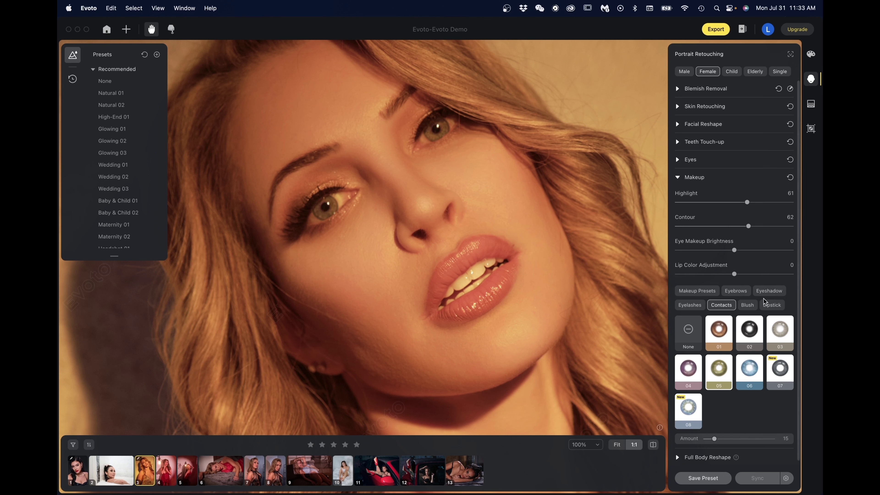
Try lipstick shades 03, 06 and 11 on the lips, and return the lipstick to None
left_click(769, 307)
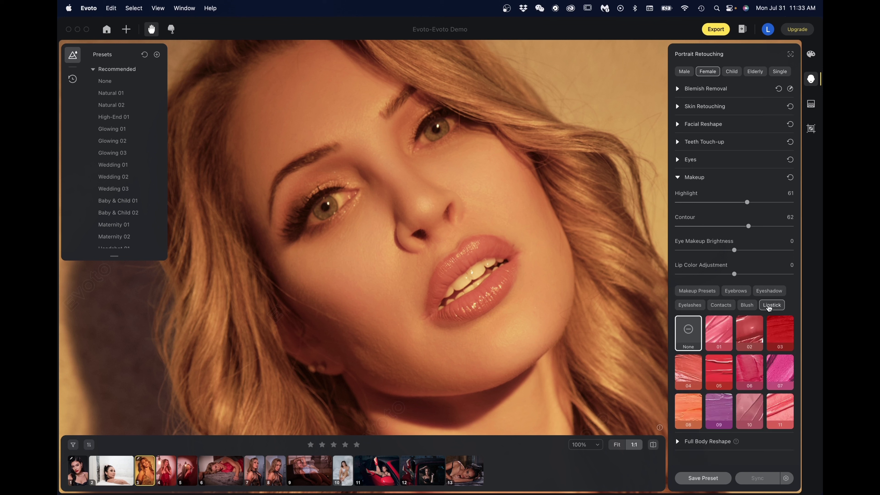
left_click(778, 334)
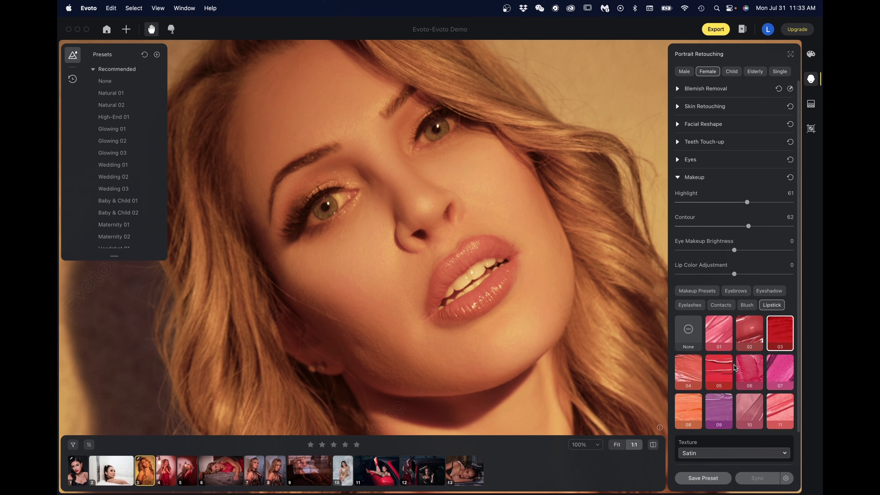
left_click(746, 376)
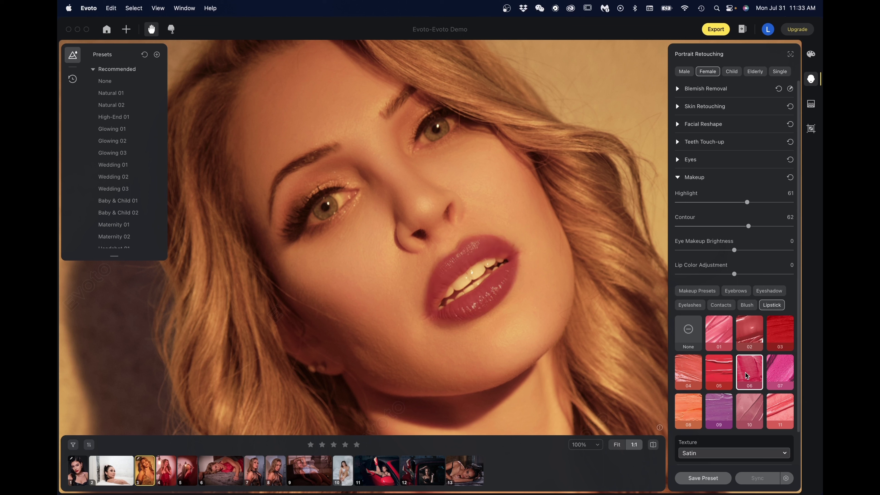
left_click(777, 420)
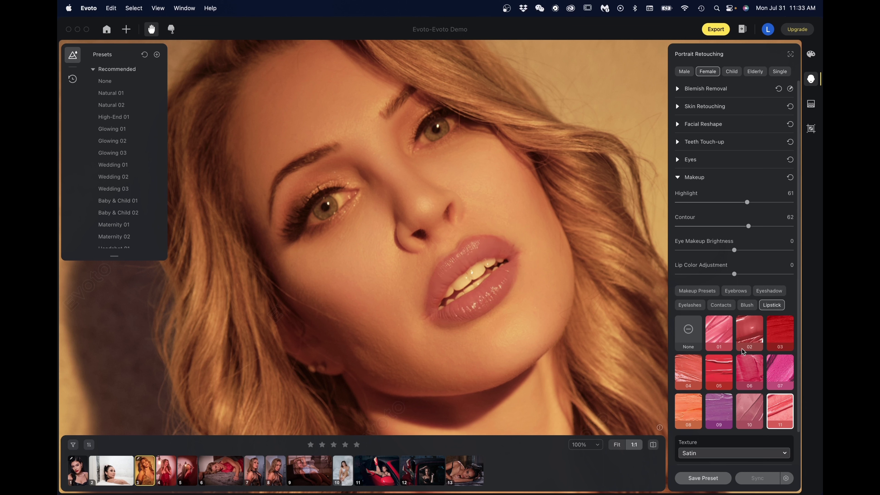
left_click(690, 330)
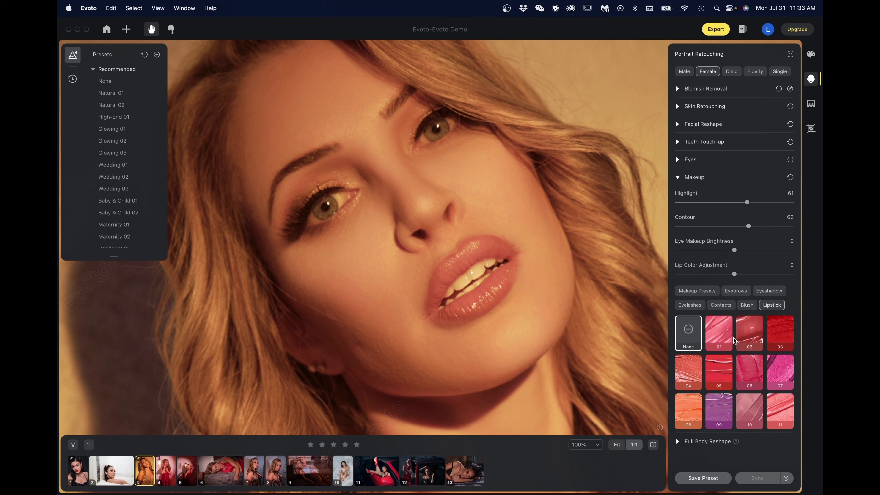
Reshape the body with the whole photo in view, setting AI Reshape to -27 and Neck to 14 on both sides
left_click(678, 442)
left_click(616, 445)
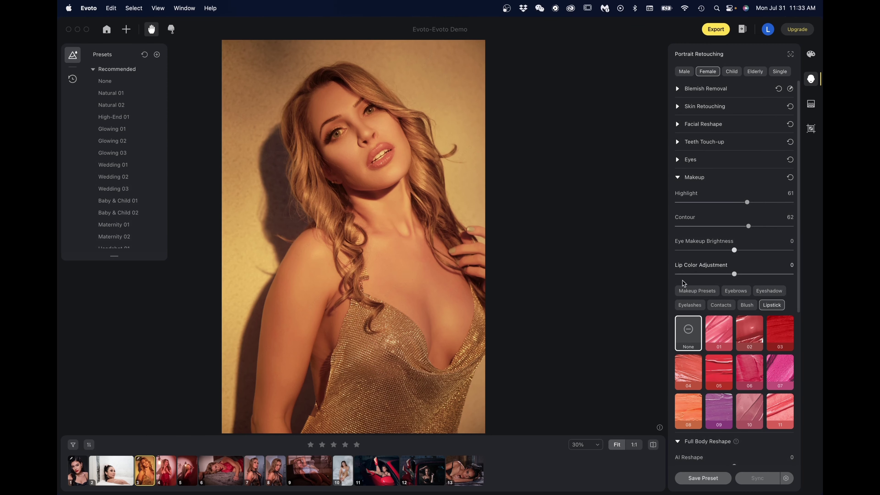
left_click(678, 178)
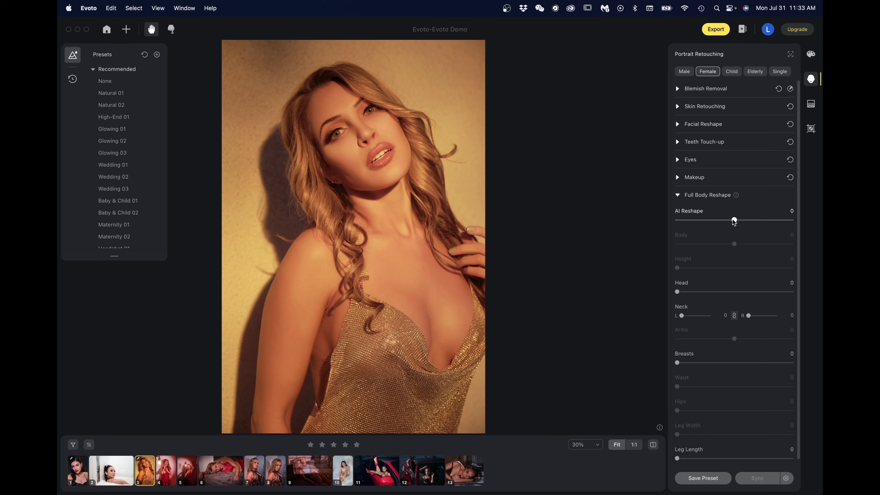
left_click_drag(734, 221, 724, 221)
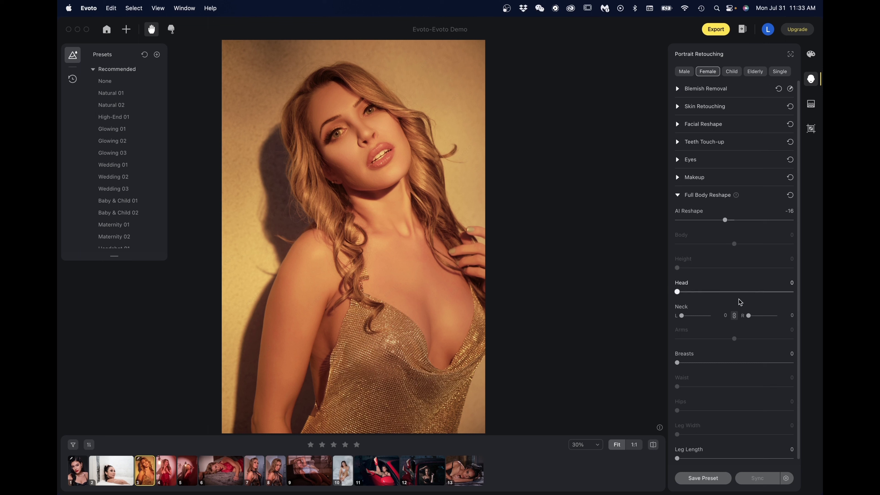
left_click_drag(683, 317, 684, 316)
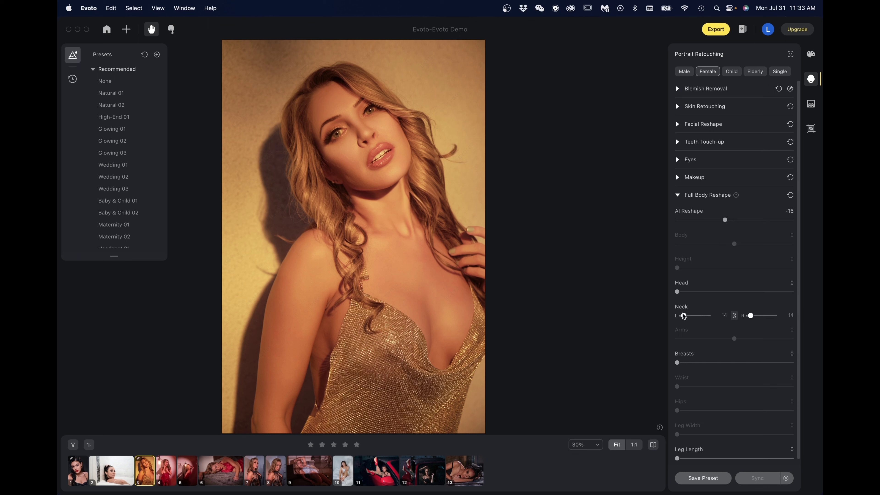
scroll(755, 374, "down", 1)
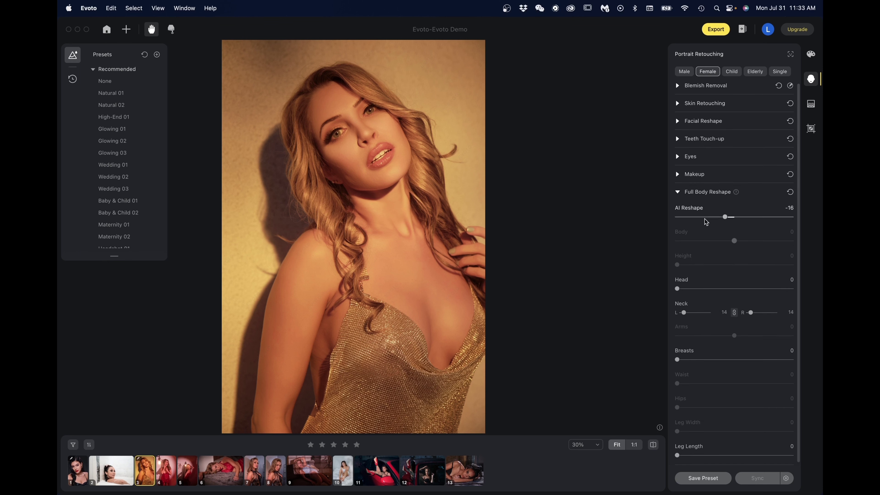
left_click_drag(724, 218, 719, 219)
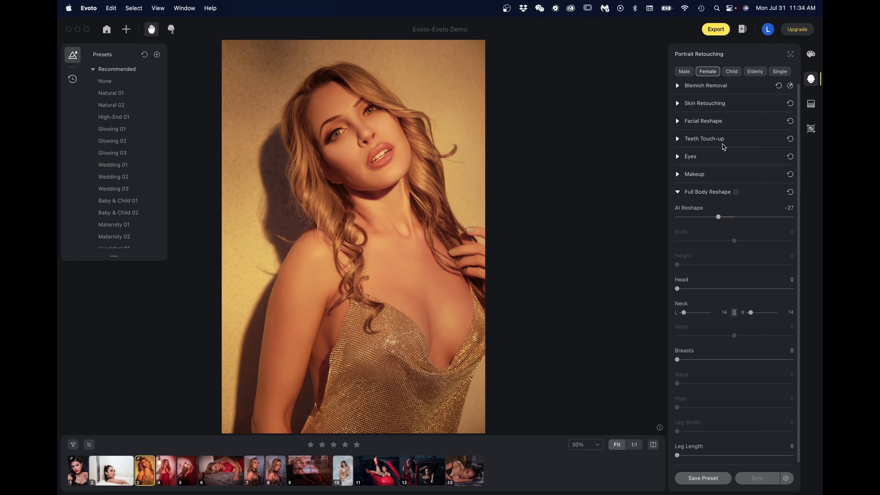
left_click(678, 192)
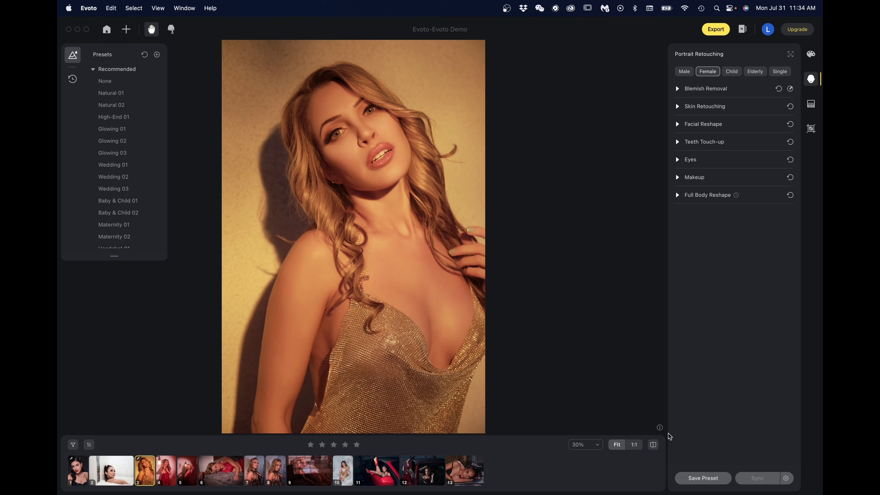
Compare the full retouched portrait with the original version
left_click(653, 445)
left_click(653, 444)
left_click(653, 445)
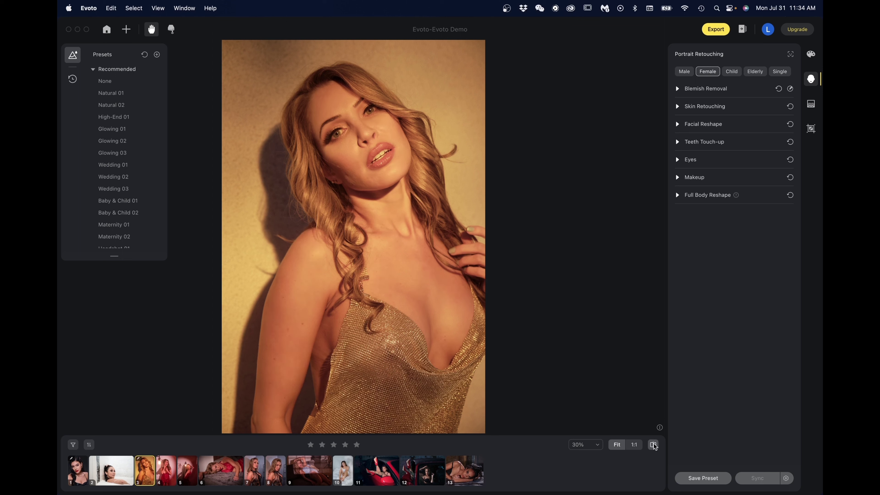
left_click(653, 445)
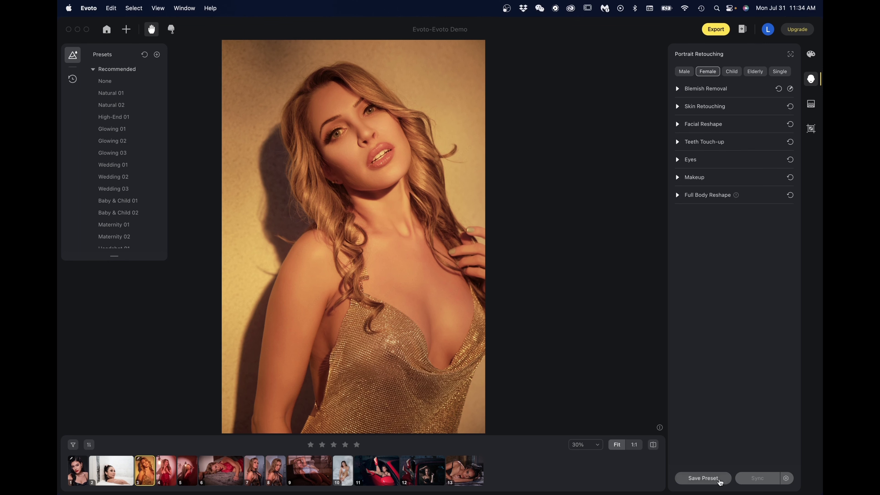
Save the current adjustments as a new preset in the YouTube group, named with the model's first name followed by 2
left_click(708, 478)
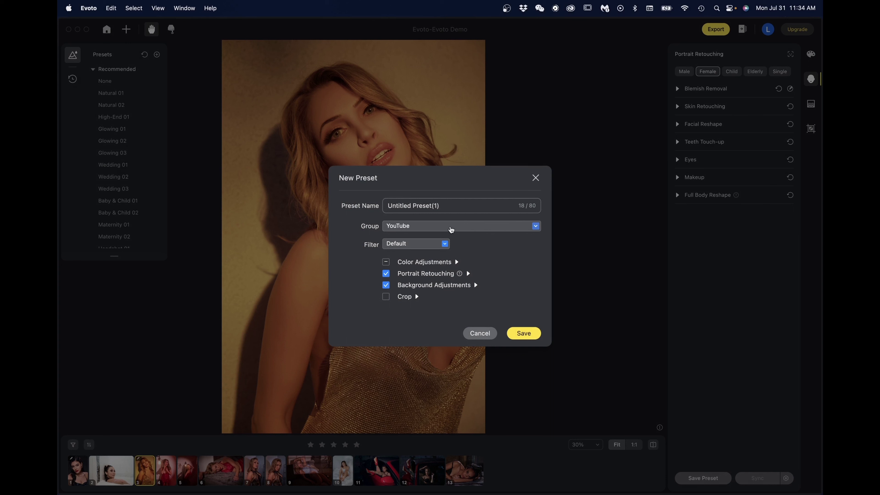
triple_click(447, 204)
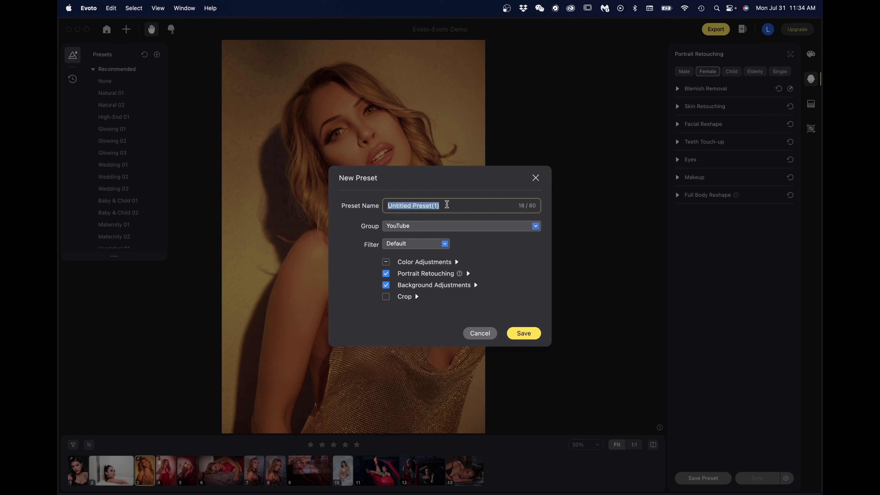
type("Erika 2")
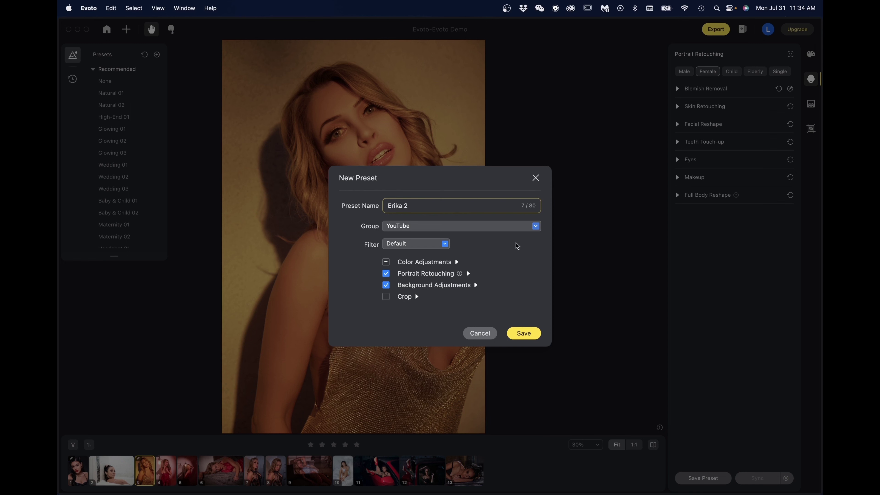
left_click(531, 332)
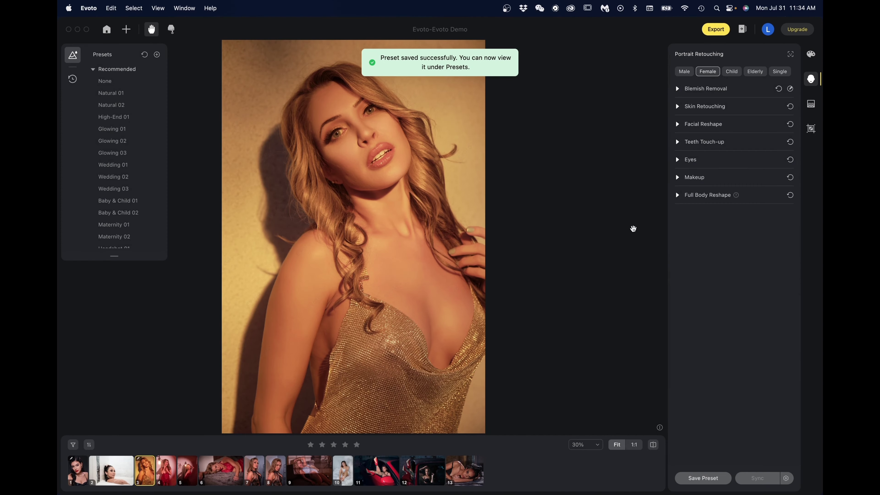
Apply the YouTube group preset named with only the model's first name, without the 2, to the gold-dress portrait
scroll(106, 174, "down", 3)
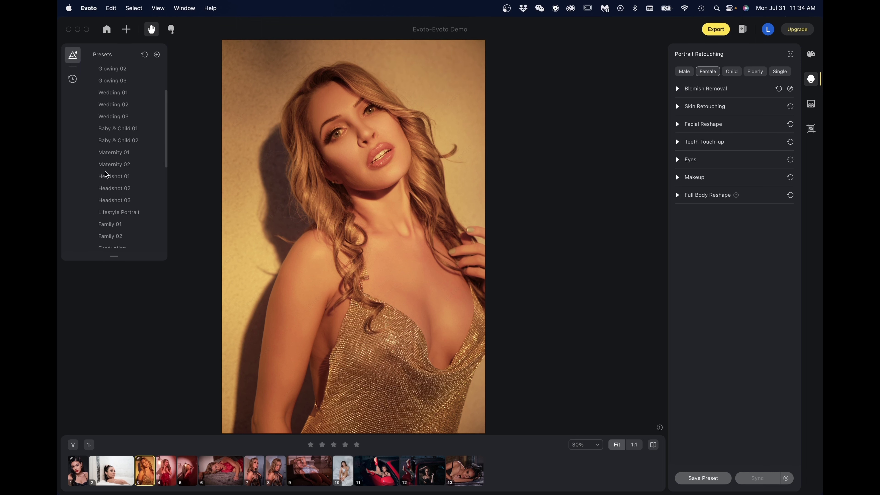
scroll(104, 173, "down", 5)
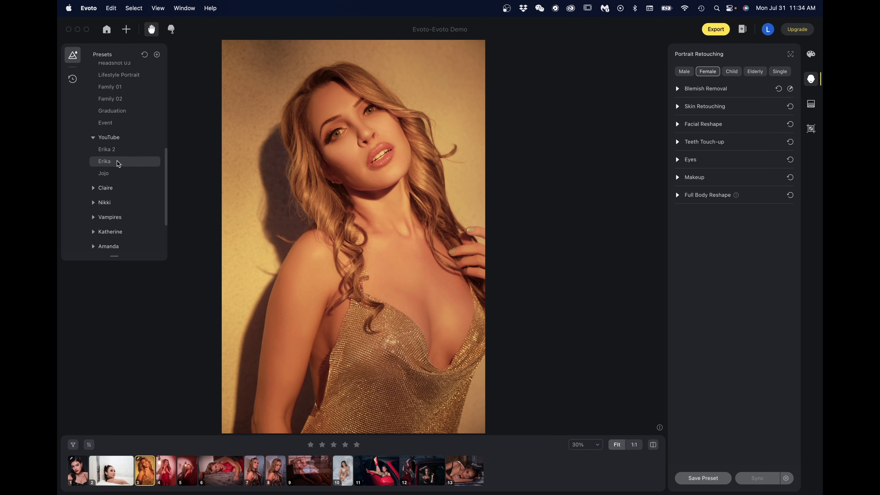
left_click(116, 162)
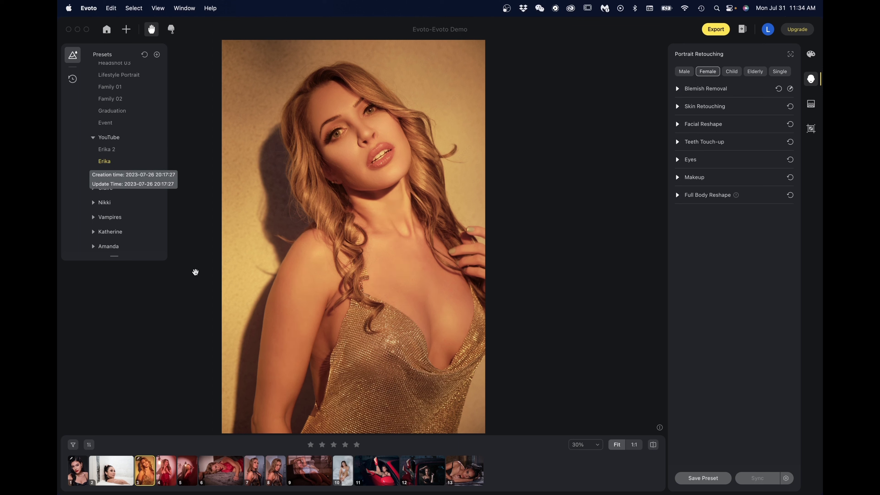
Reapply the YouTube group preset named with the model's first name followed by 2 to the gold-dress portrait
left_click(106, 150)
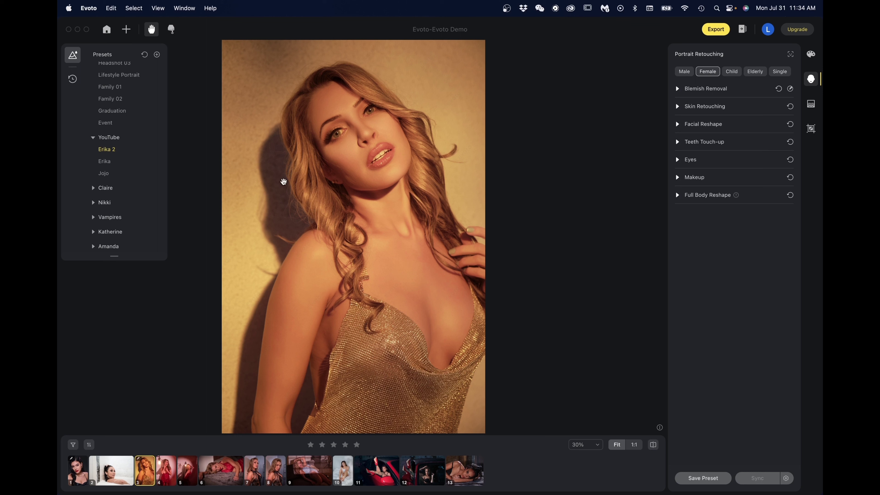
Look through the same model's unedited photos from 4 to 9, returning to the gold-dress portrait
left_click(164, 467)
key("Right")
key("Right")
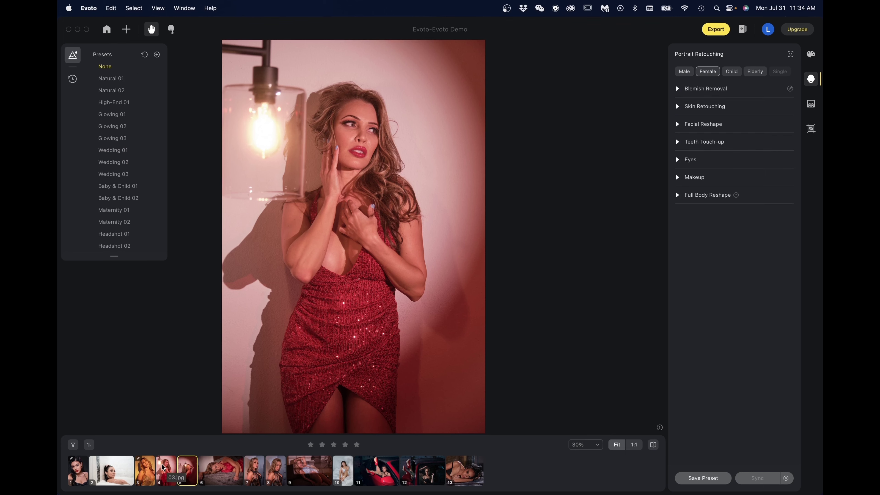
key("Right")
key("Right")
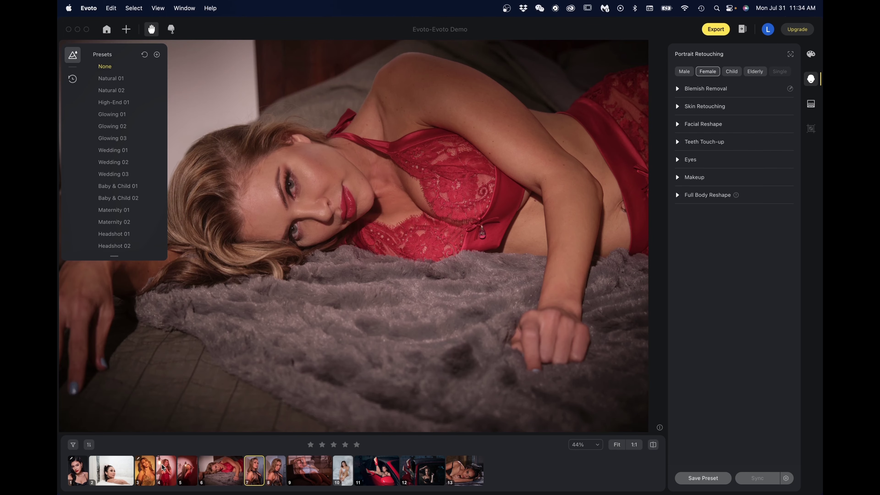
key("Right")
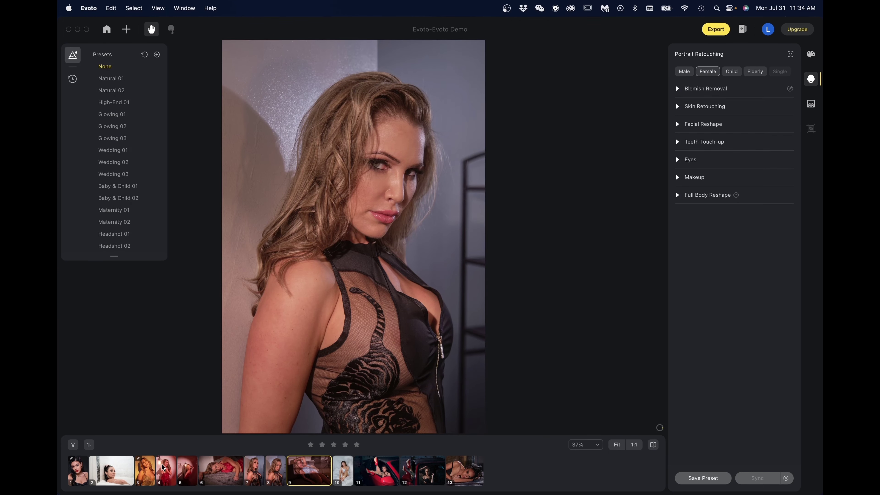
key("Left")
key("Left")
key("Left")
key("Left")
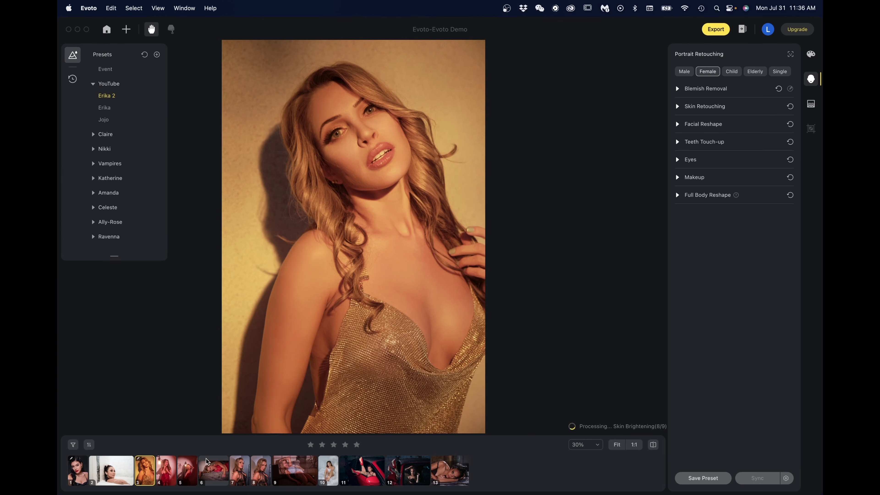
Apply the YouTube group preset named with the model's first name followed by 2 to photo 4, the red-dress portrait beside the lamp
left_click(171, 477)
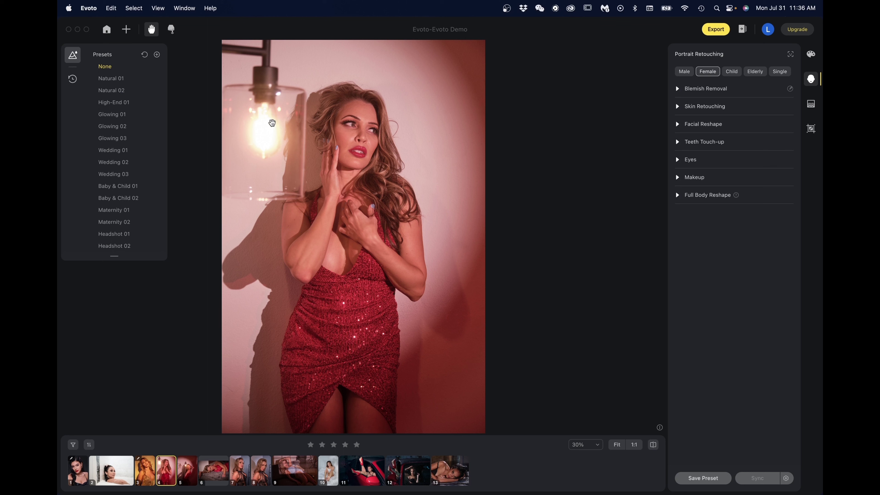
scroll(122, 168, "down", 5)
scroll(122, 168, "down", 3)
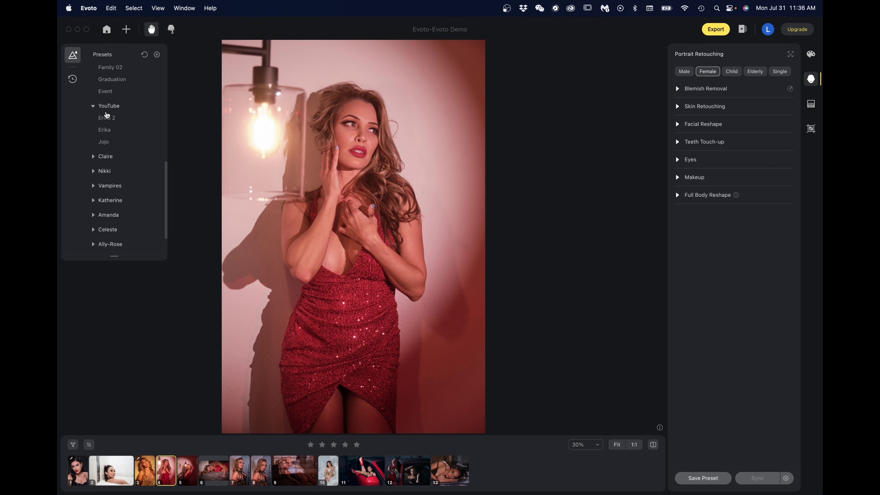
left_click(106, 118)
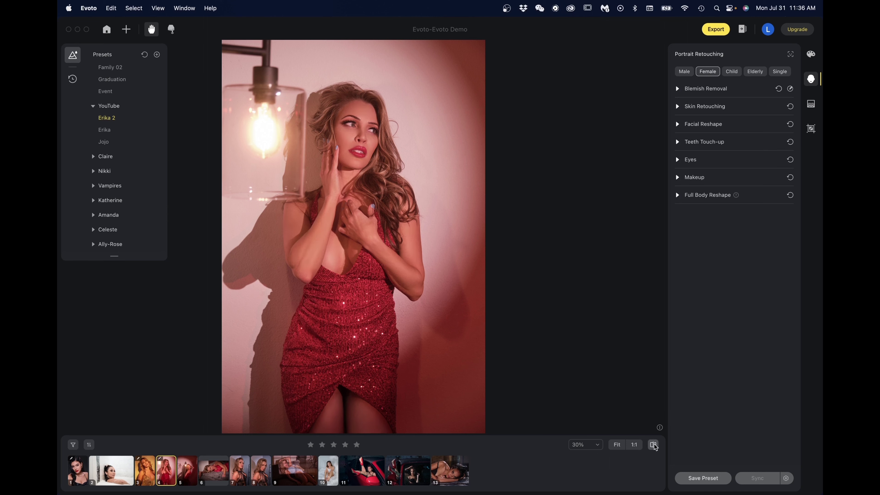
Sync the edits of photo 4 to photos 5 through 9 using the Default filter, with Portrait Retouching and Background Adjustments included
left_click(297, 470, "shift")
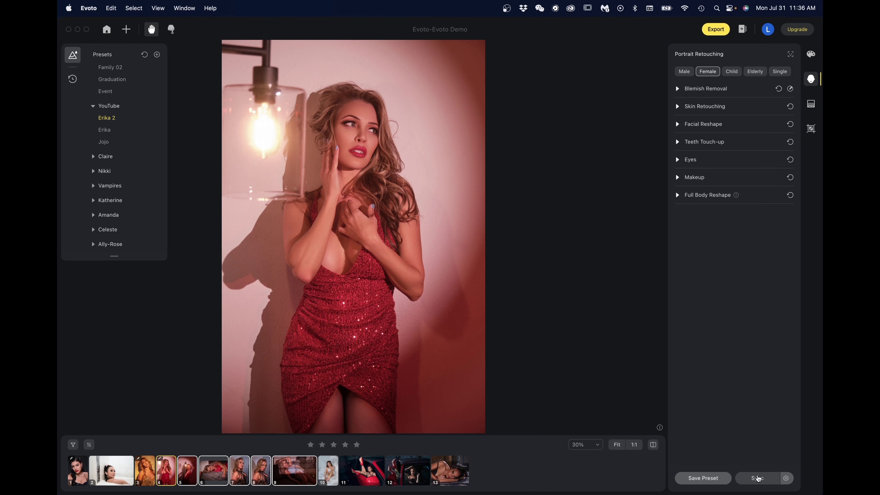
left_click(757, 477)
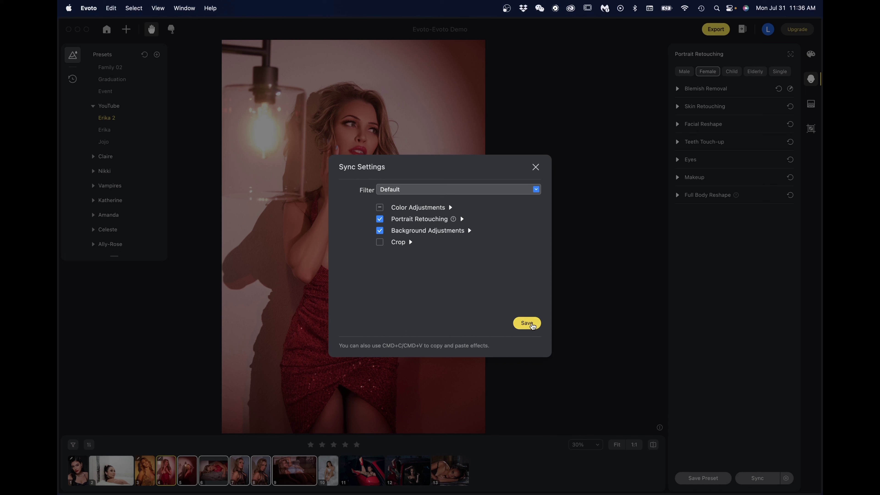
left_click(527, 323)
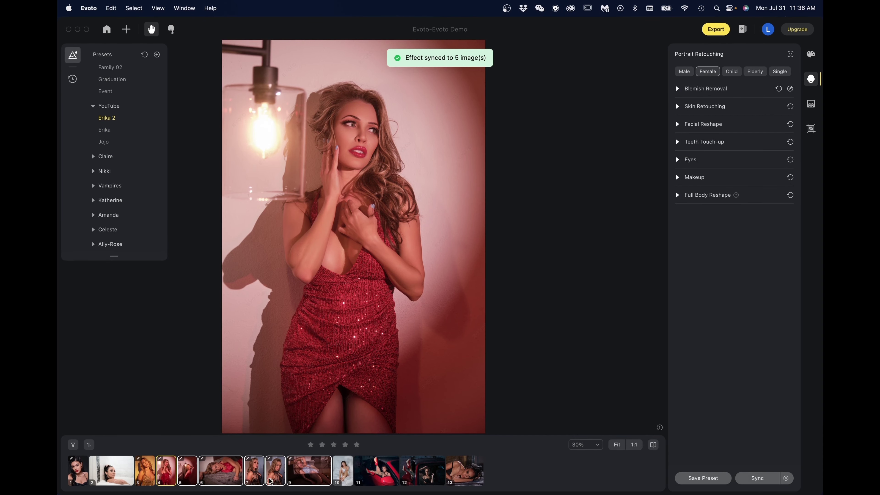
Review the preset's effect on each photo in turn, from the gold-dress portrait through photo 9
left_click(152, 472)
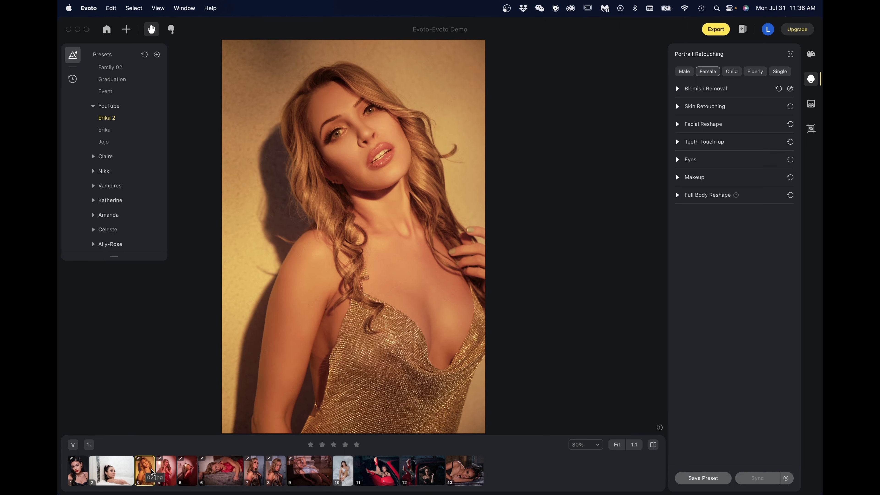
key("Right")
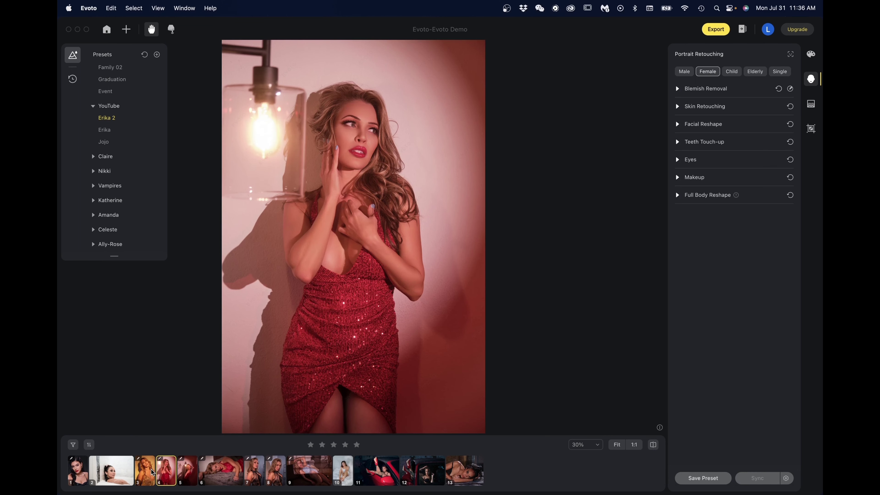
key("Right")
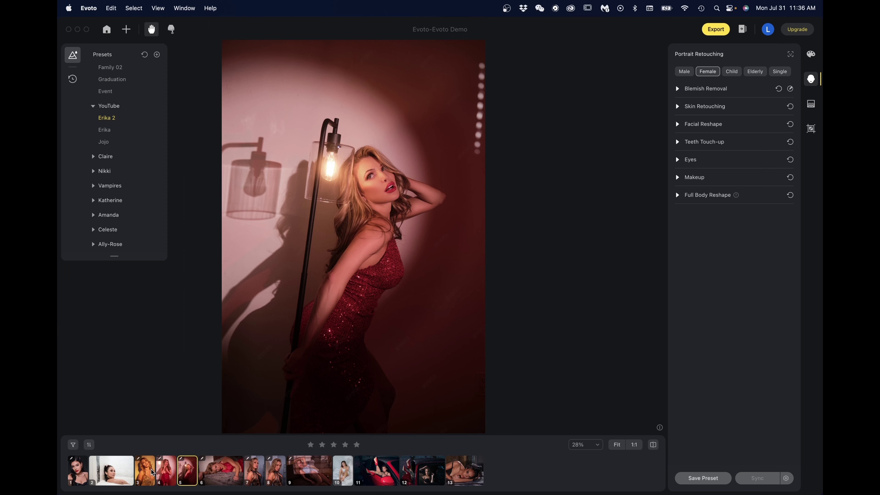
key("Right")
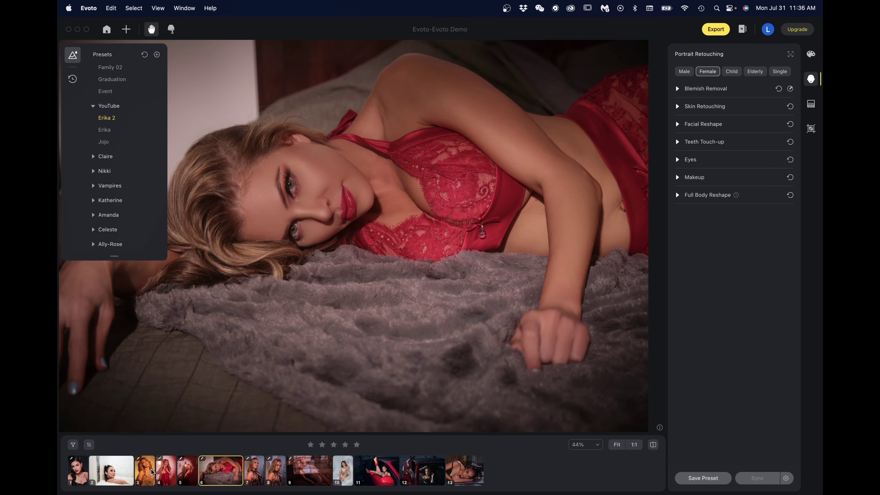
key("Right")
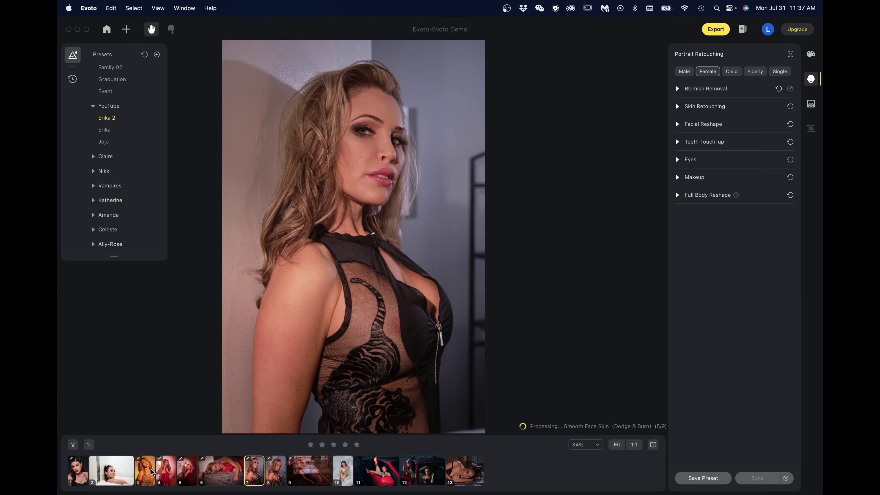
key("Right")
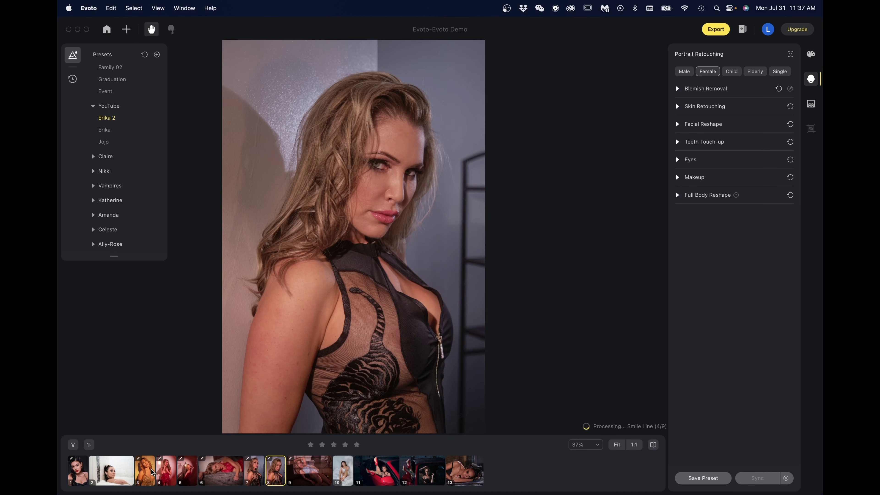
key("Right")
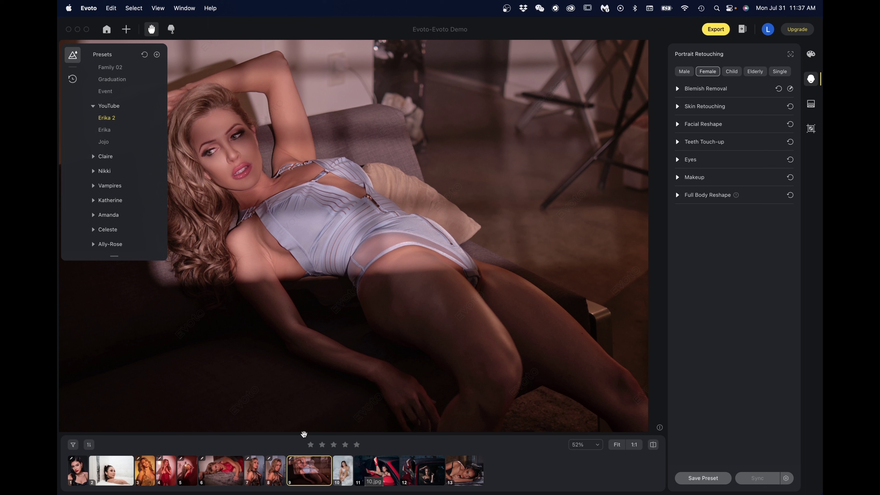
Hide the presets list and examine the retouched face in photo 6 at actual size, returning to the fitted view
left_click(73, 55)
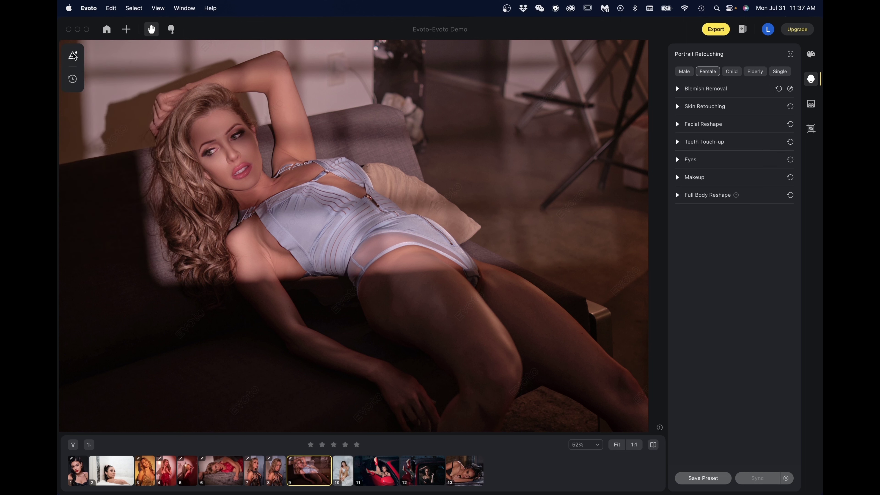
left_click(220, 469)
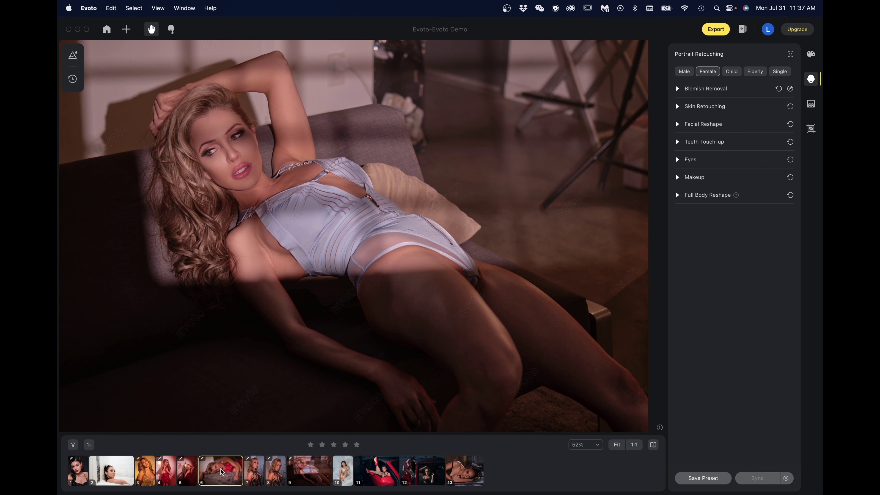
left_click(633, 444)
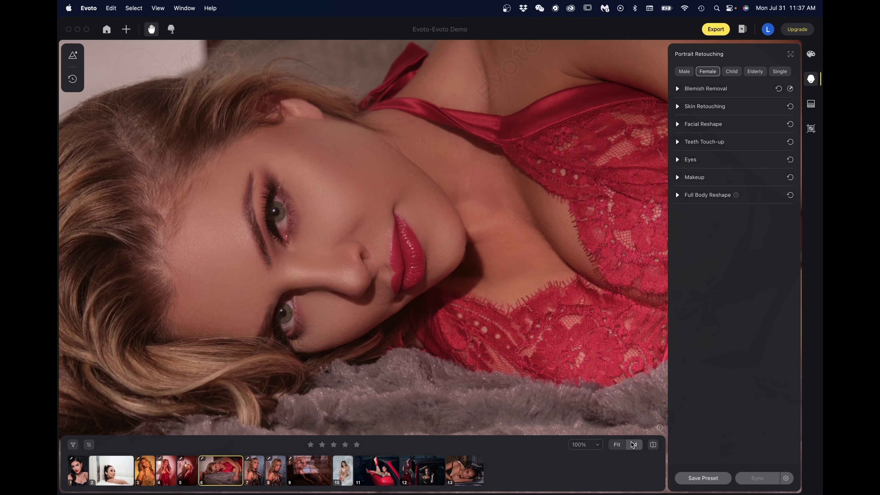
left_click_drag(377, 317, 450, 292)
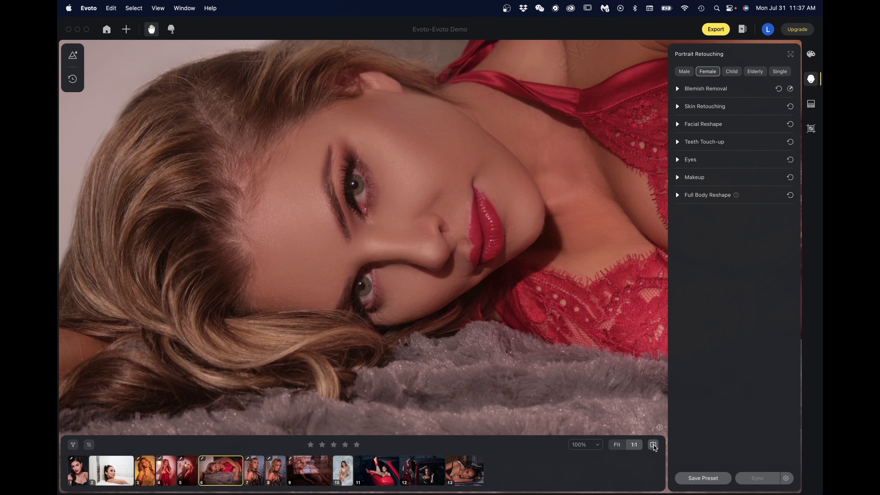
left_click(619, 445)
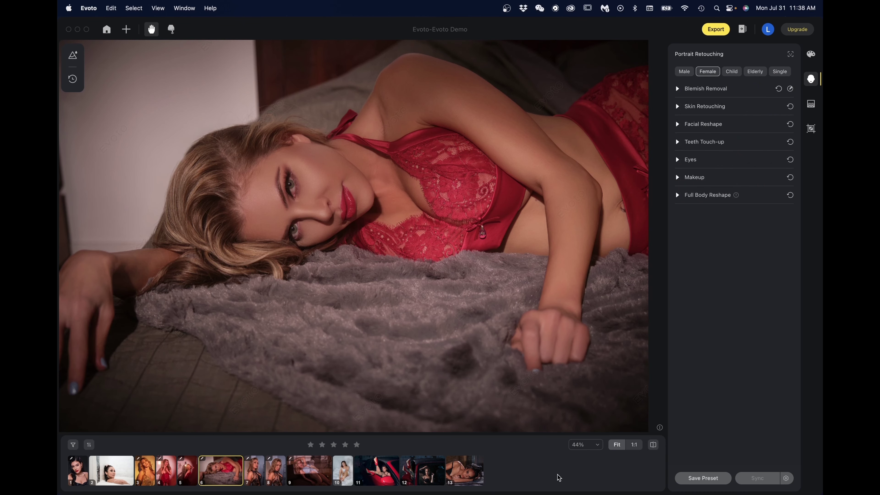
Remove blemishes from the bathtub portrait, photo 2, setting Freckle & Acne to 100 and Body Blemish to 79
left_click(115, 470)
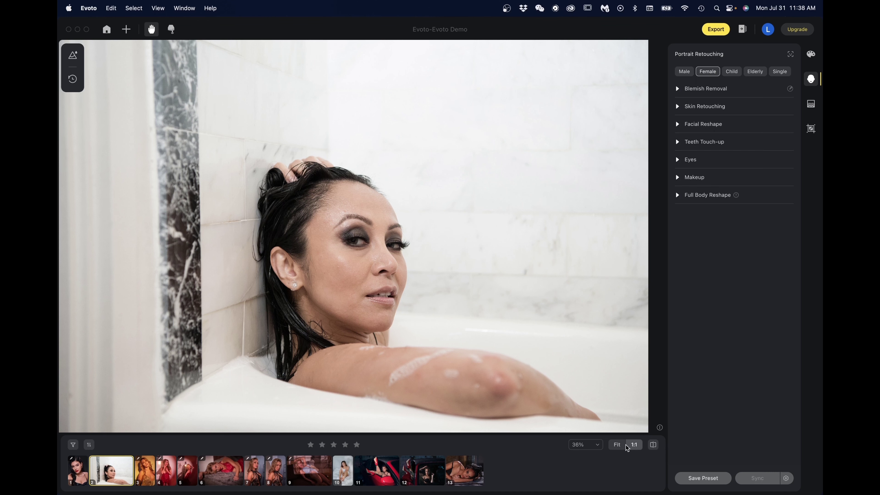
left_click(637, 444)
left_click_drag(459, 315, 485, 345)
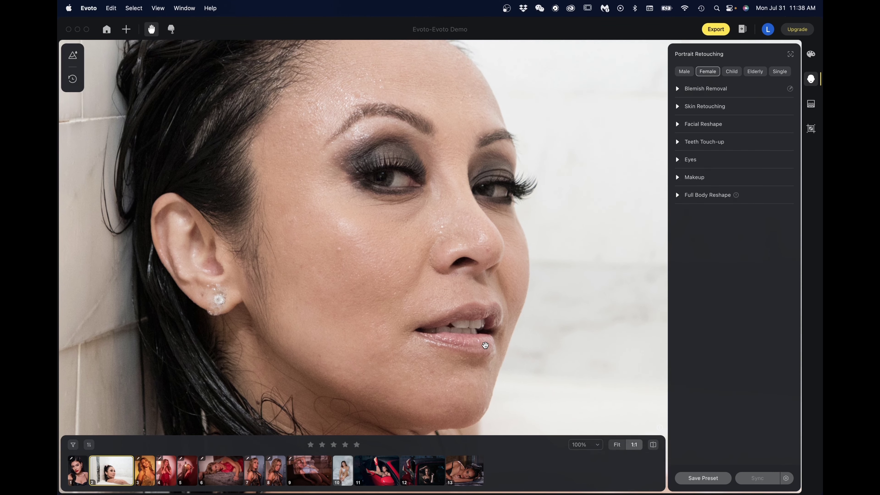
left_click(678, 89)
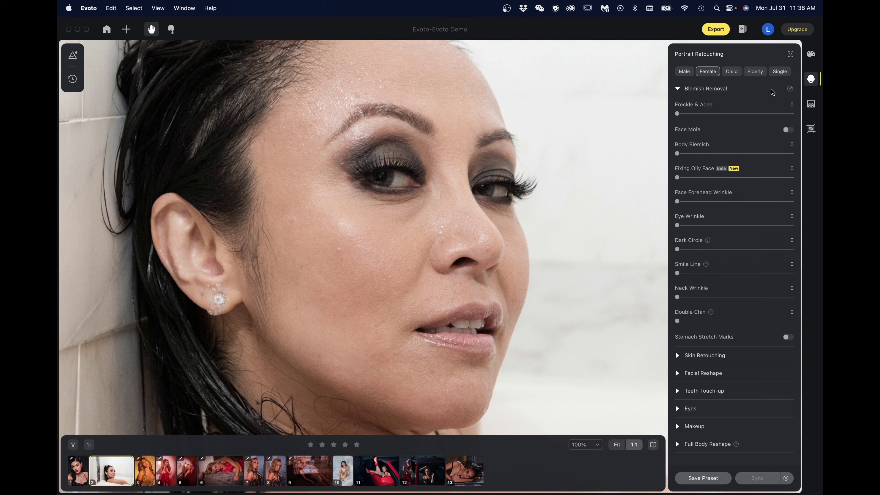
left_click_drag(677, 114, 793, 113)
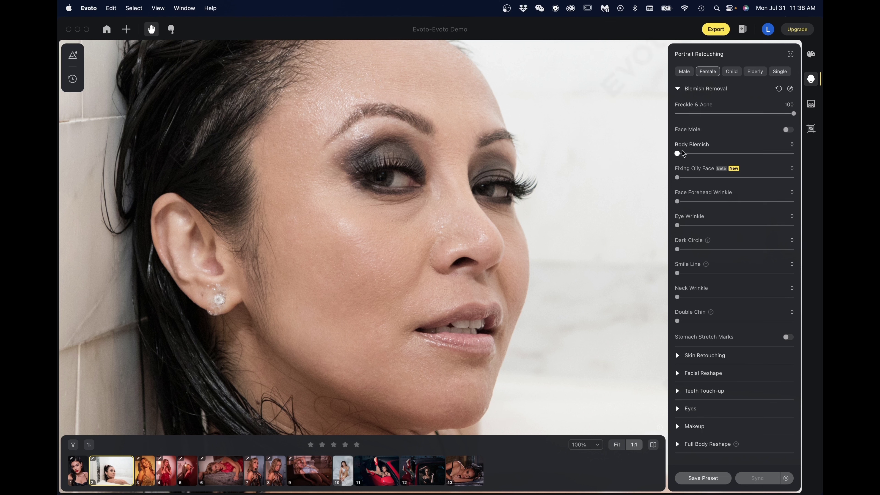
scroll(558, 252, "down", 6)
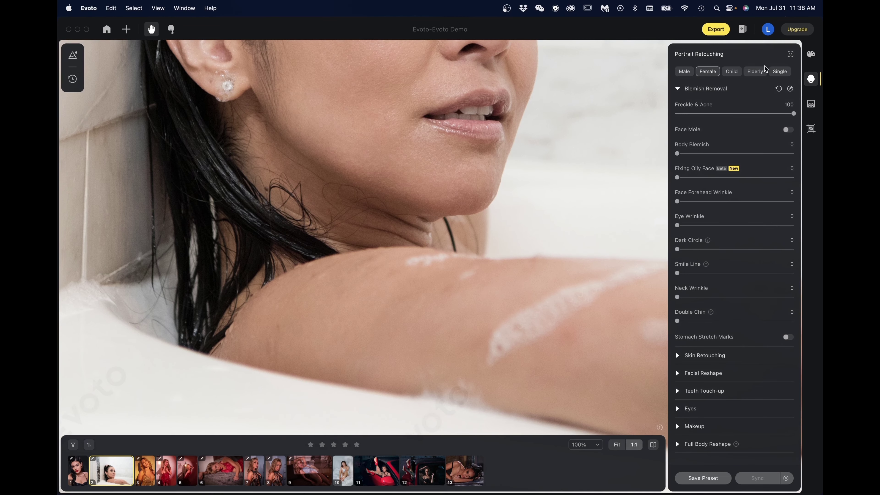
left_click_drag(676, 153, 768, 154)
scroll(504, 268, "up", 6)
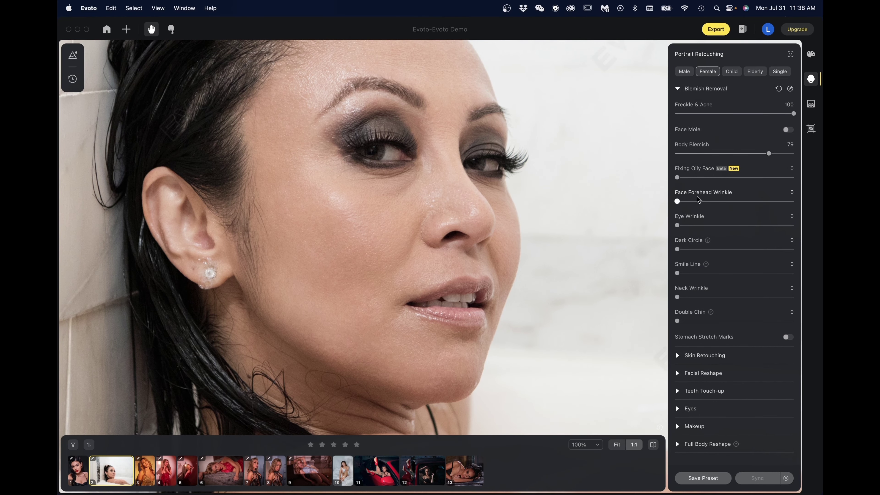
Reduce the facial shine in the bathtub portrait by setting Fixing Oily Face to 75, checking the result at different magnifications
left_click_drag(489, 253, 477, 286)
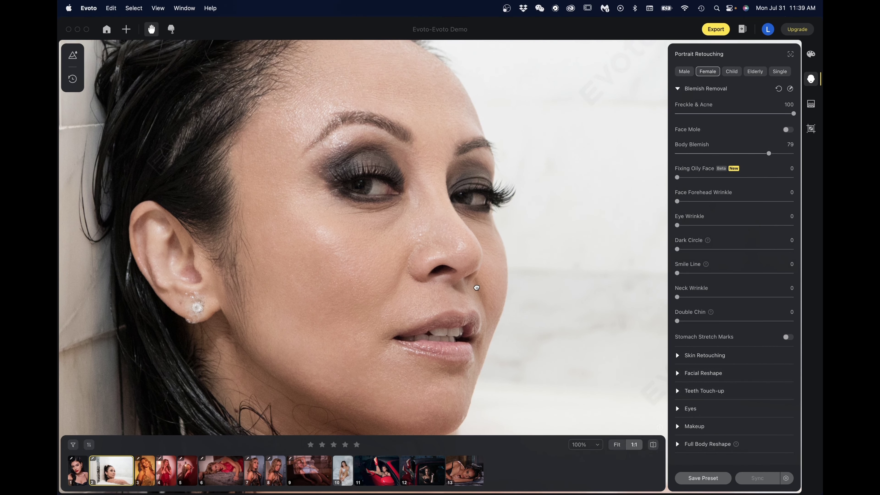
left_click_drag(677, 177, 763, 176)
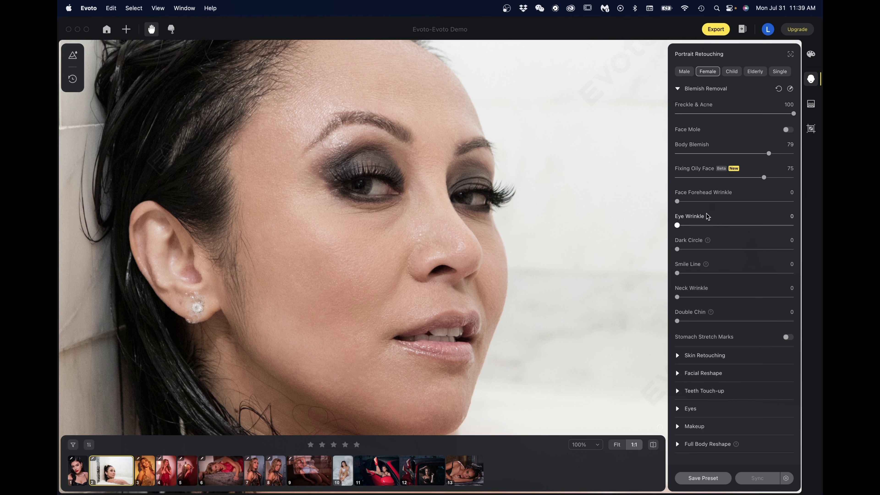
key("super+minus")
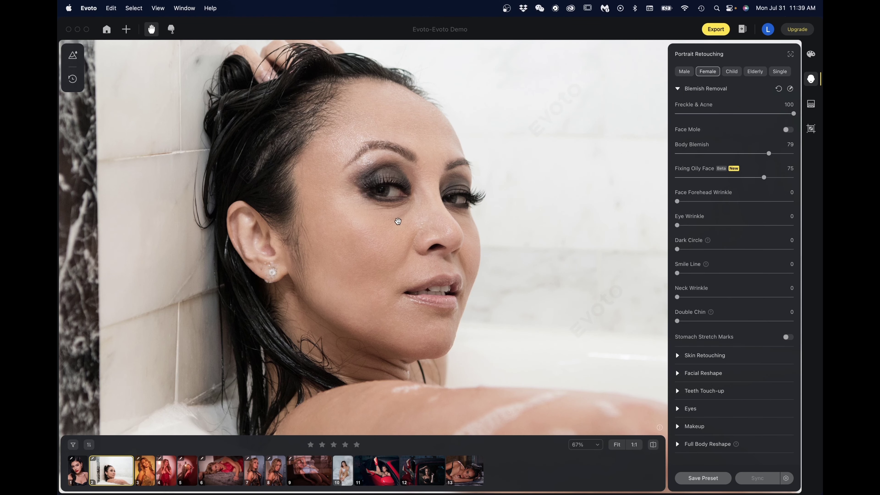
left_click(634, 444)
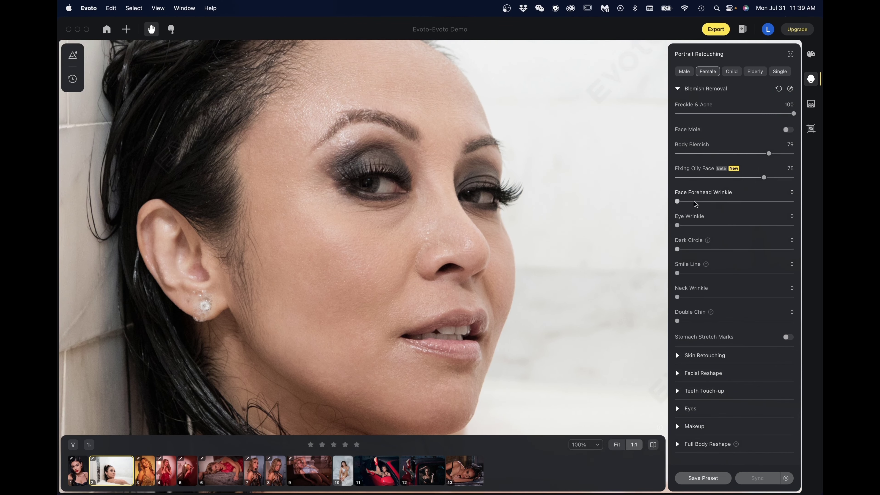
Soften the under-eye area of the bathtub portrait, setting Eye Wrinkle to 70 and Dark Circle to 80
left_click_drag(677, 224, 757, 223)
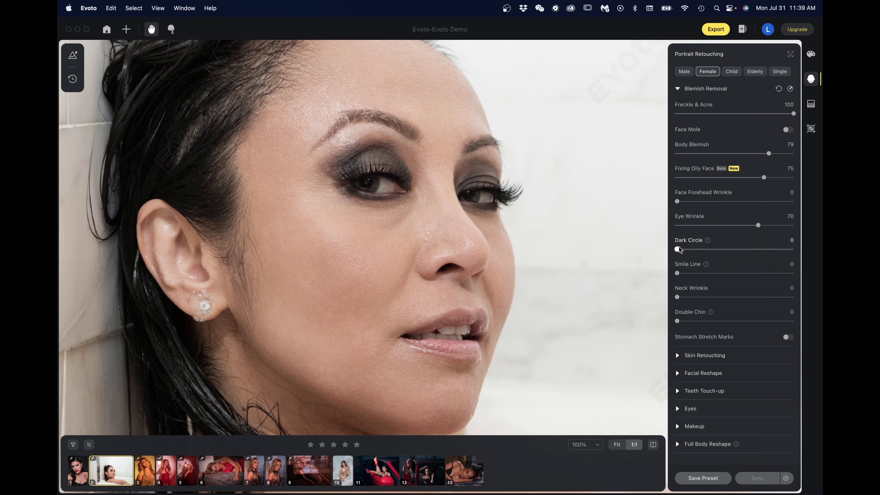
left_click_drag(677, 249, 769, 247)
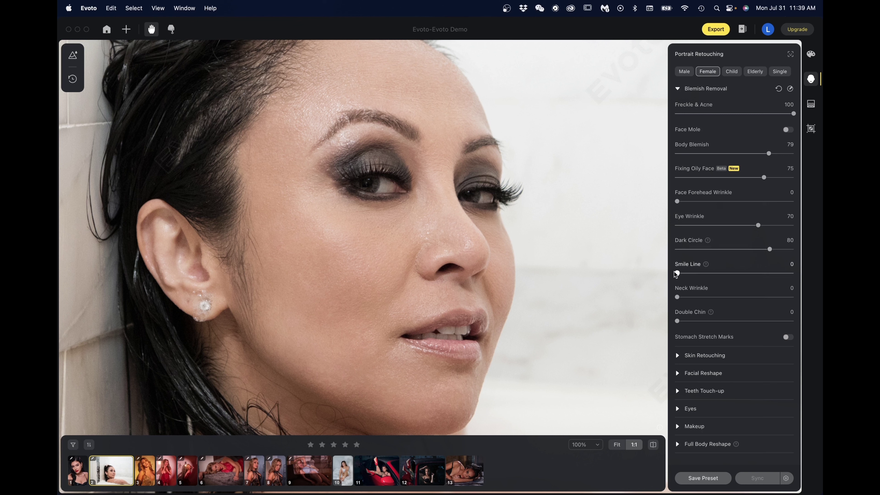
Soften the smile line and neck creases in the bathtub portrait, setting Smile Line to 25 and Neck Wrinkle to 100
left_click_drag(677, 273, 703, 274)
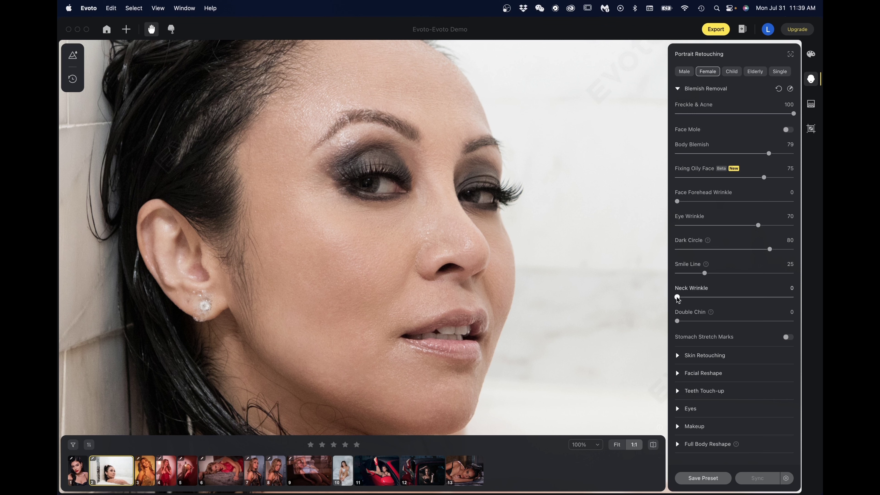
left_click_drag(575, 295, 567, 178)
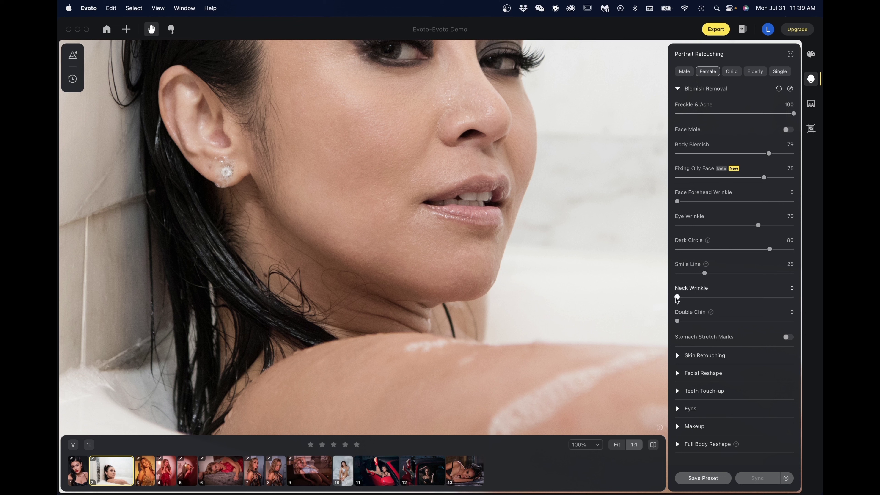
left_click_drag(677, 297, 793, 297)
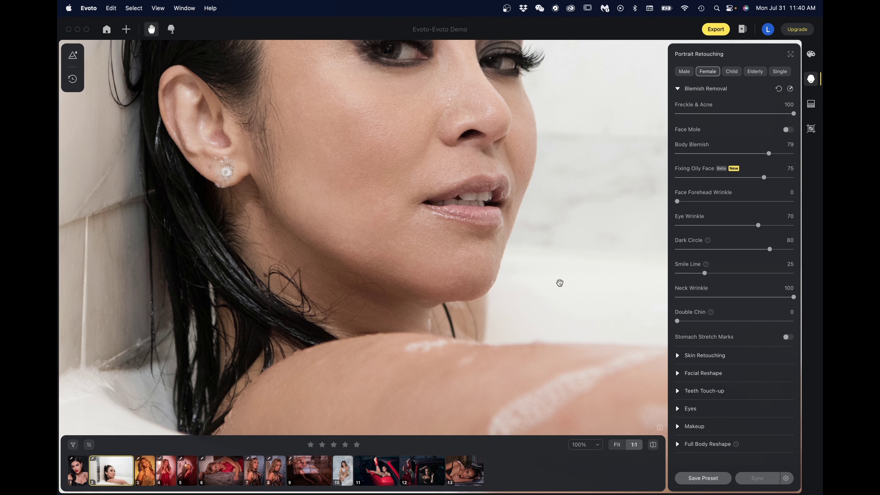
left_click_drag(560, 281, 560, 420)
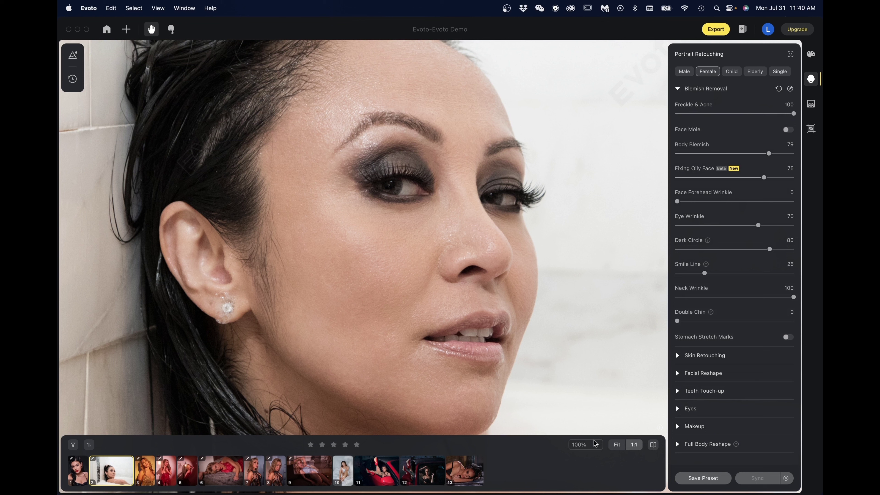
Smooth the facial skin, setting Smooth Face Skin (Dodge & Burn) to 65 and Face Skin Smoothing to 30
left_click(677, 89)
left_click(677, 106)
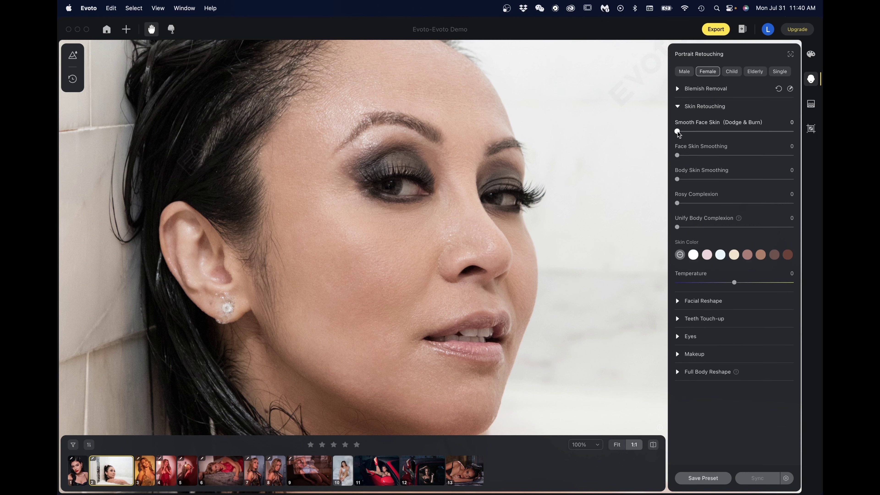
left_click_drag(677, 131, 749, 135)
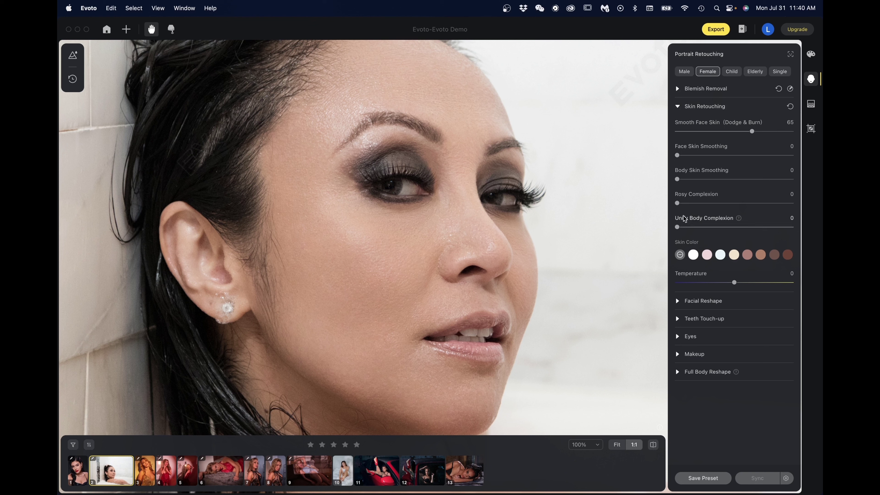
left_click(709, 156)
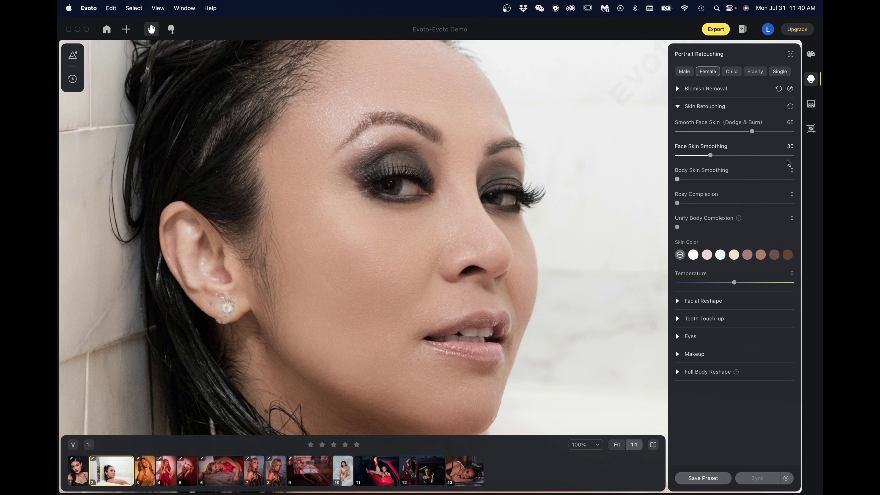
Set Body Skin Smoothing to 80 and Unify Body Complexion to 59, checking the whole photo and the face at actual size
left_click_drag(558, 306, 538, 5)
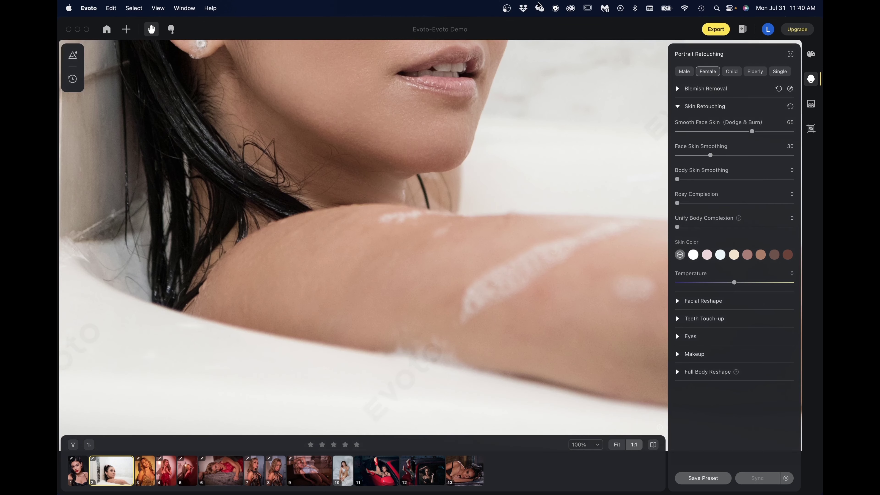
left_click_drag(676, 179, 769, 179)
left_click_drag(590, 191, 597, 377)
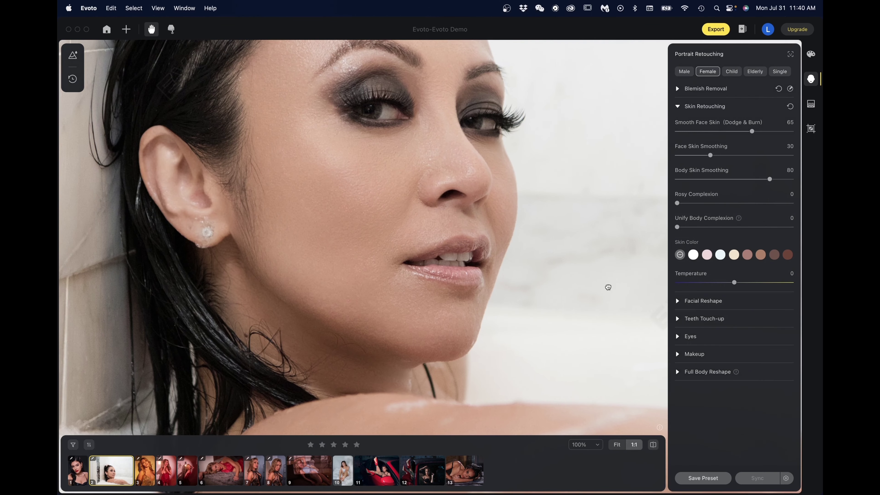
left_click_drag(607, 287, 626, 348)
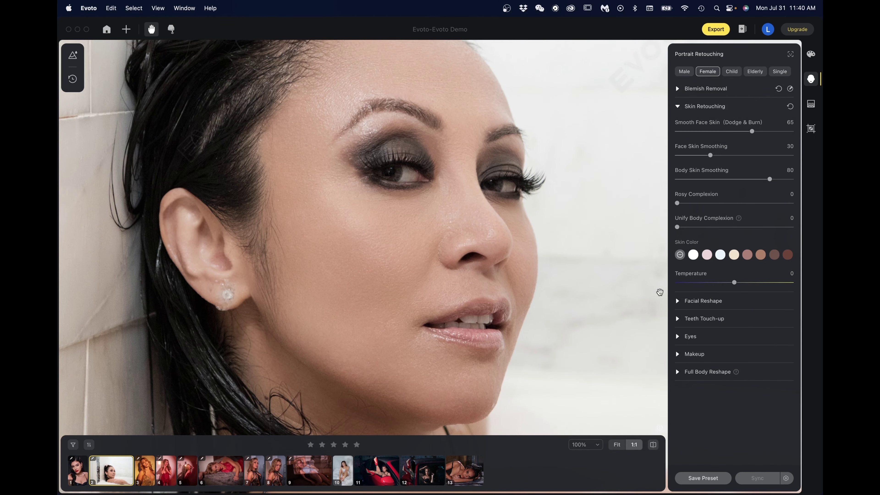
left_click_drag(677, 226, 745, 226)
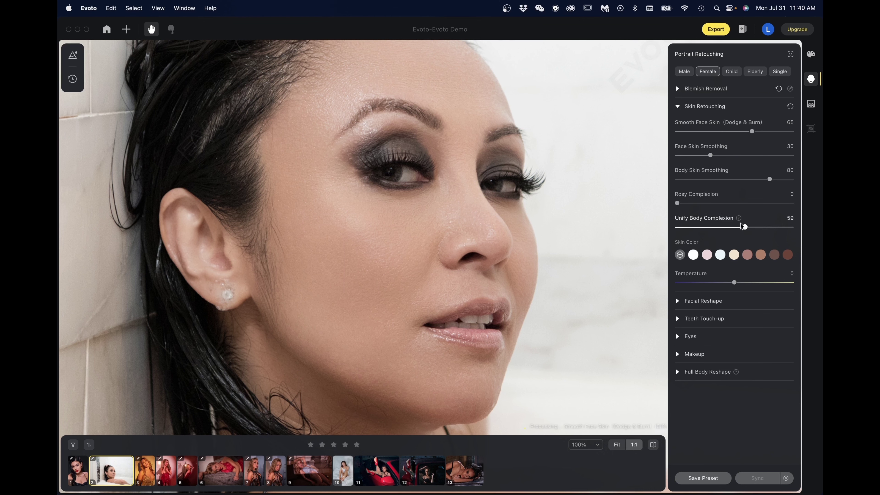
key("super+0")
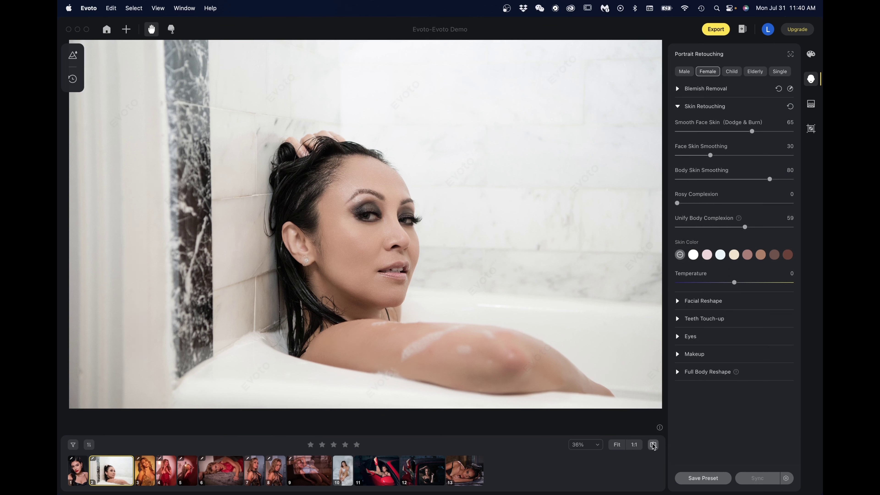
left_click(634, 446)
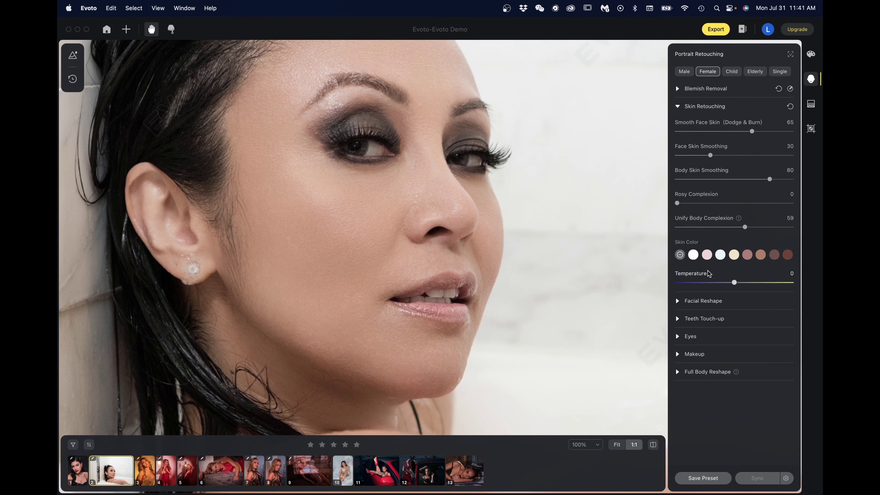
Reshape the face by setting both sides of the Jaw to -20 and the Hairline to -15
left_click(677, 107)
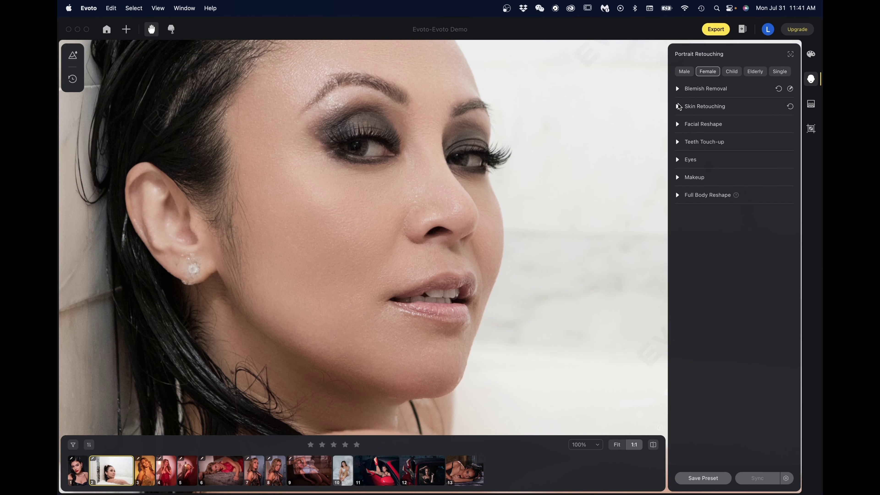
left_click(677, 125)
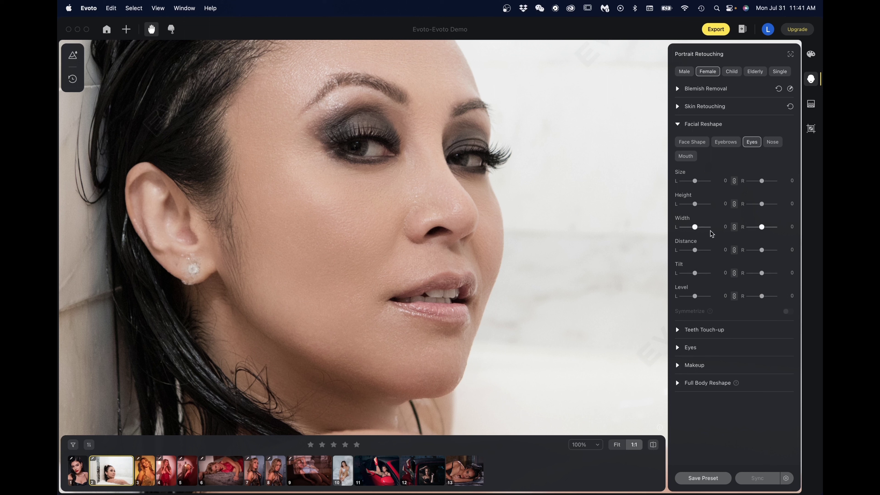
left_click(699, 142)
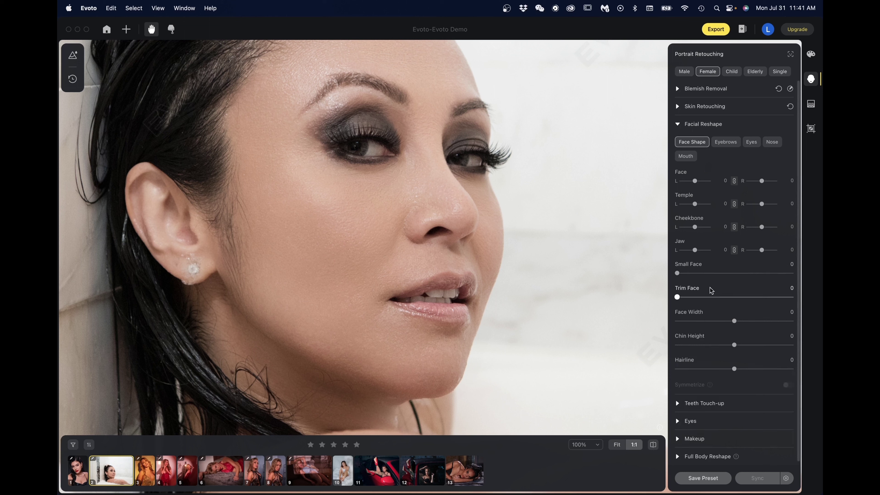
left_click_drag(694, 250, 689, 249)
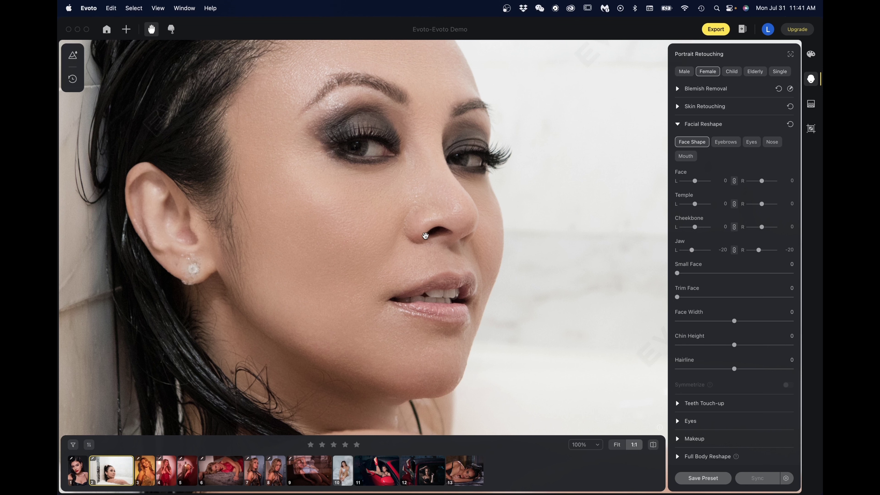
left_click_drag(425, 234, 460, 338)
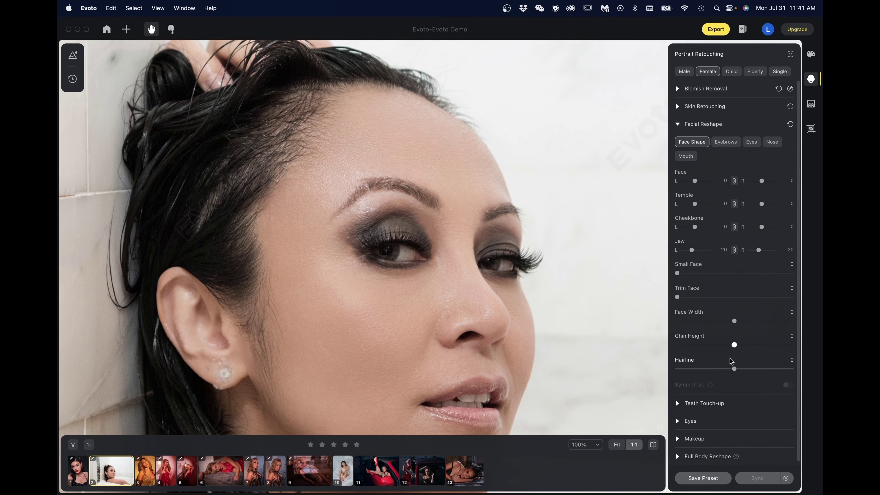
left_click_drag(734, 369, 725, 369)
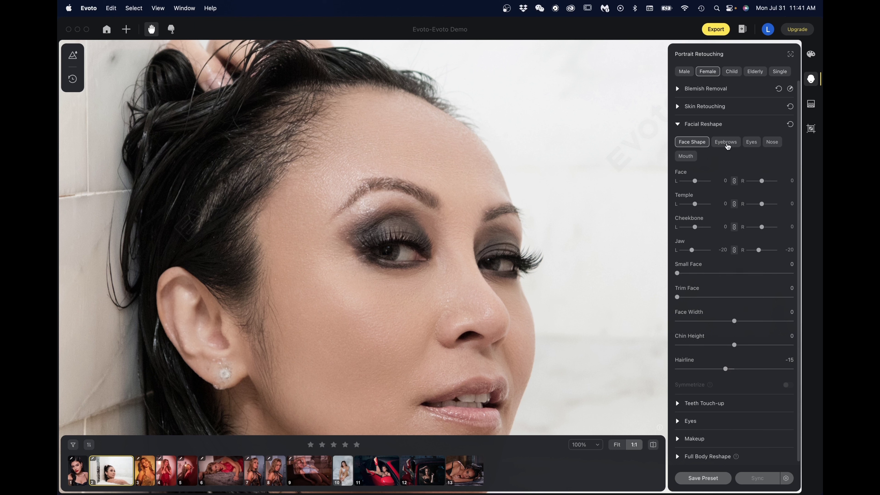
Enlarge the eyes with unlinked sides, setting Size to 17 left and 34 right, left Height to 14, and increasing the right Height
left_click(725, 142)
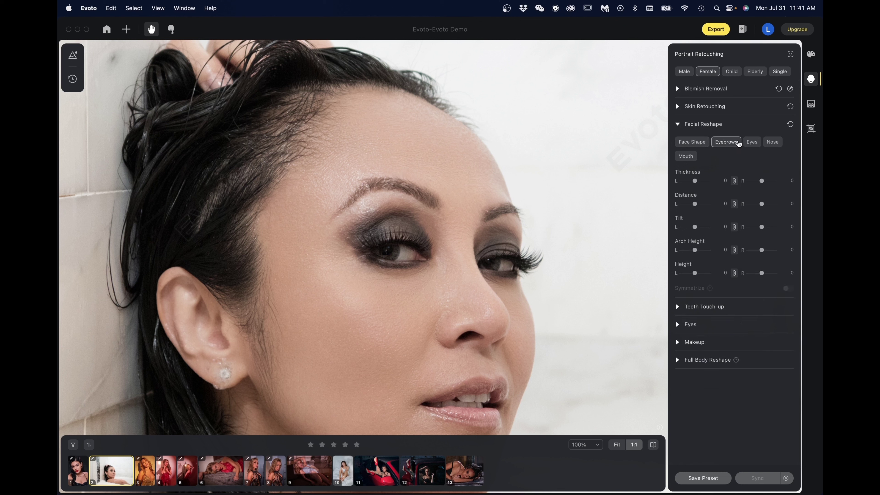
left_click(751, 142)
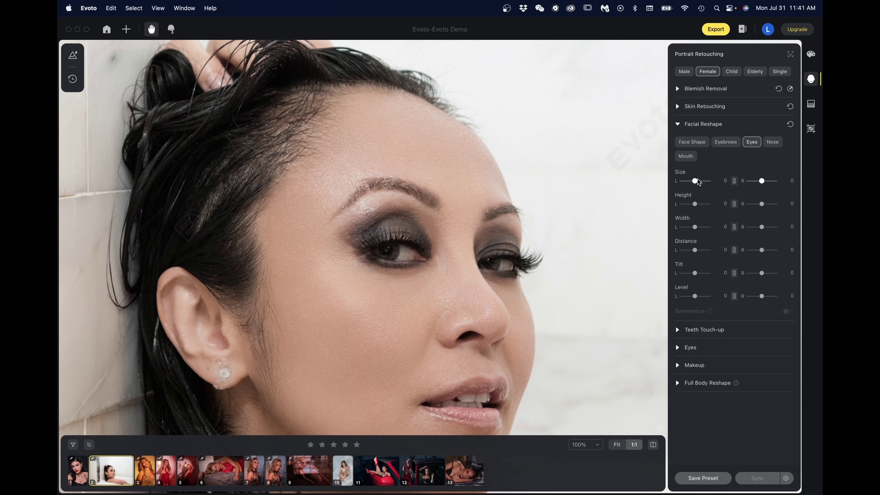
left_click_drag(696, 182, 697, 204)
left_click_drag(764, 181, 767, 181)
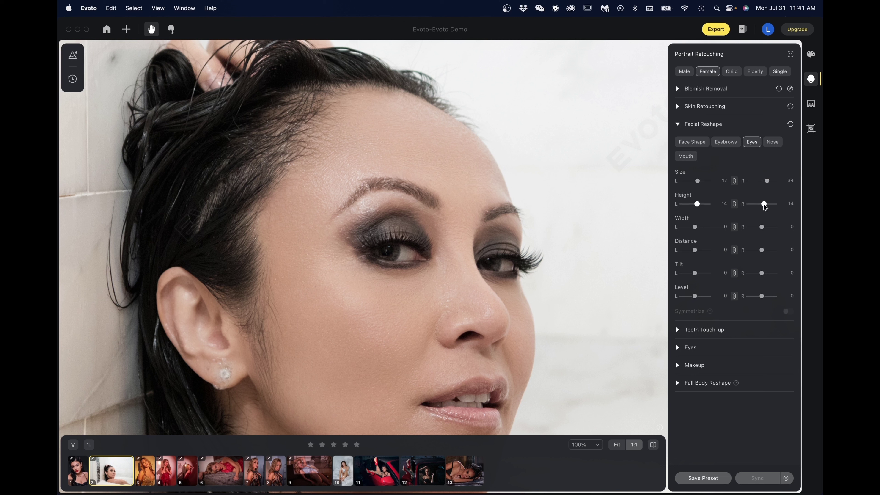
left_click_drag(763, 204, 766, 205)
Plump the lips by setting Enlarge Upper Lip to 43 and Enlarge Lower Lip to 72
left_click(685, 157)
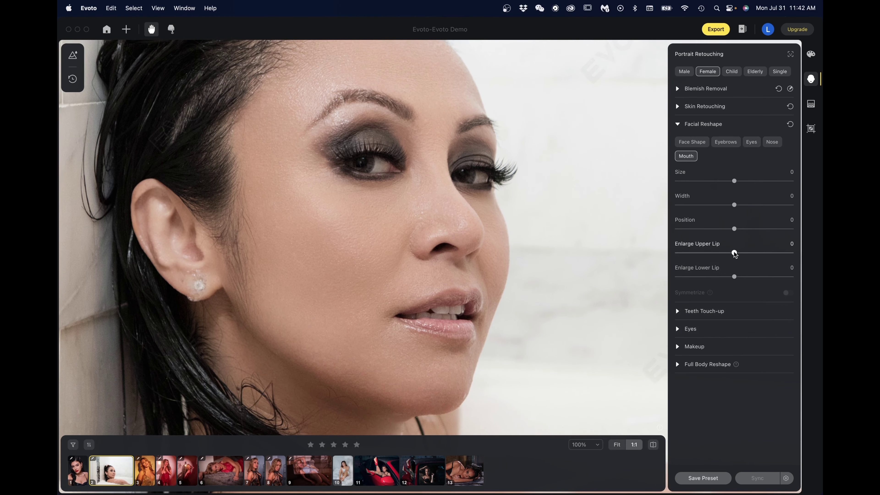
left_click_drag(735, 254, 777, 277)
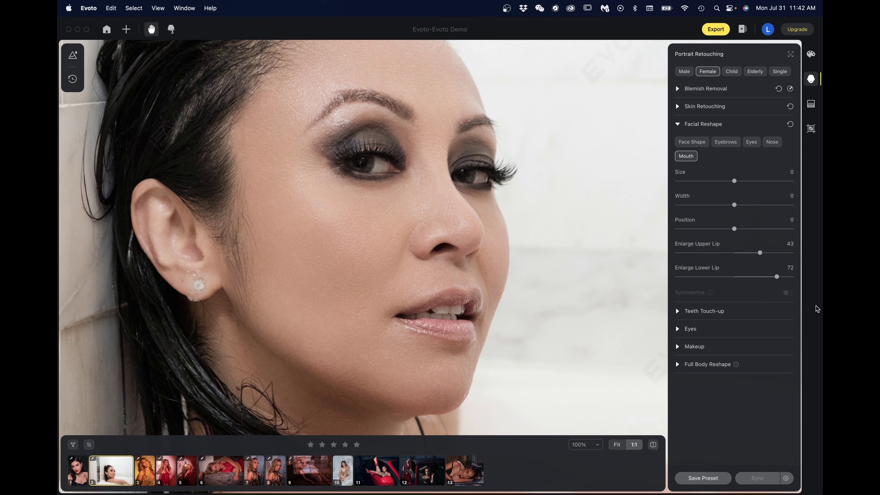
Set Teeth Whitening to 38 and brighten the eyes with a Brightness of 18
left_click(677, 313)
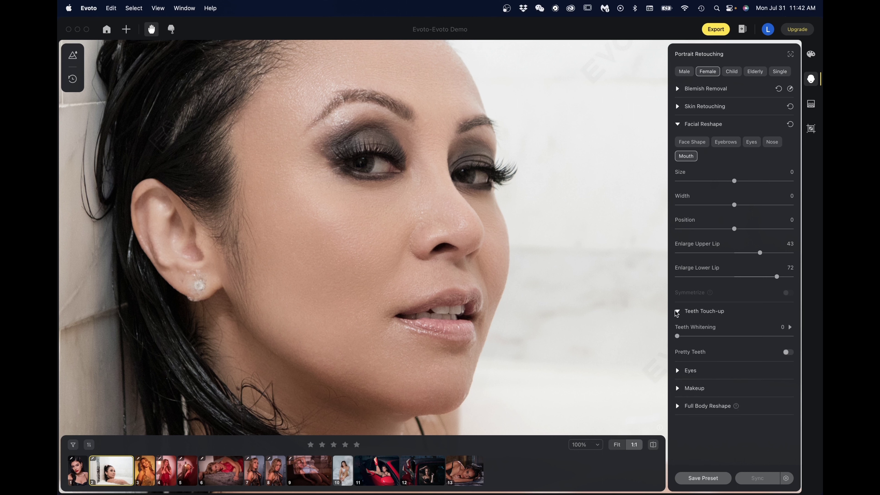
left_click_drag(678, 336, 719, 334)
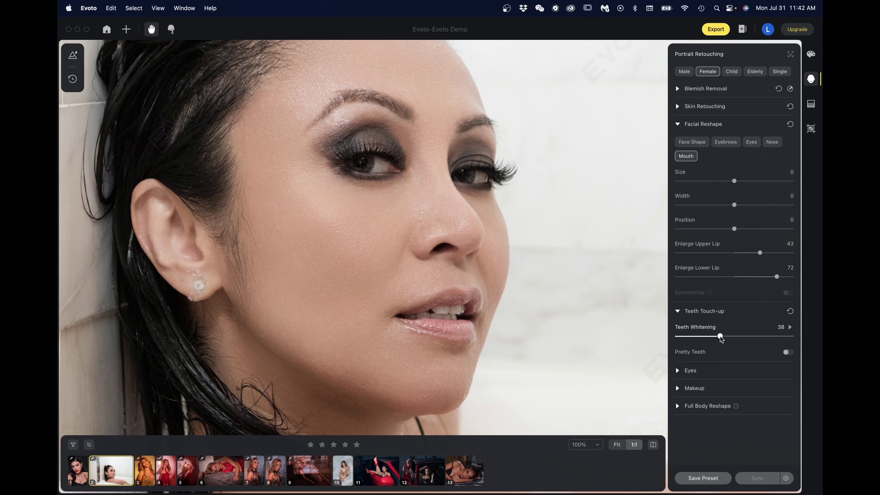
left_click(679, 371)
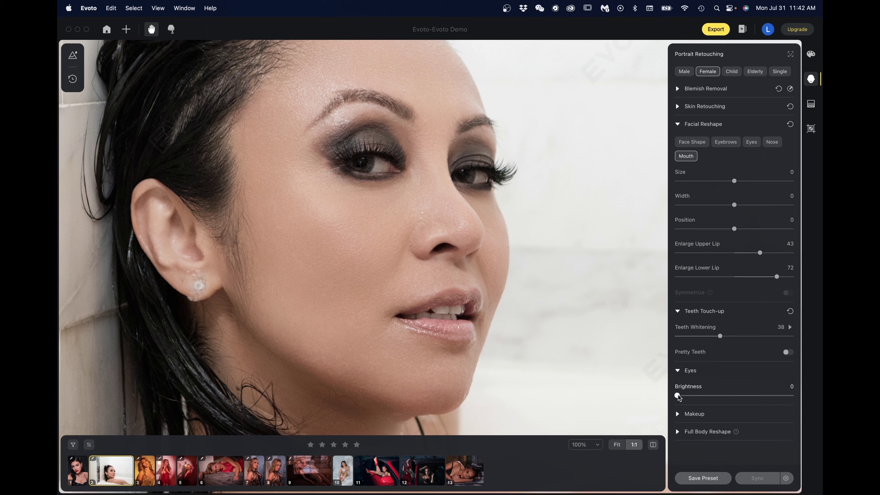
left_click_drag(677, 395, 695, 394)
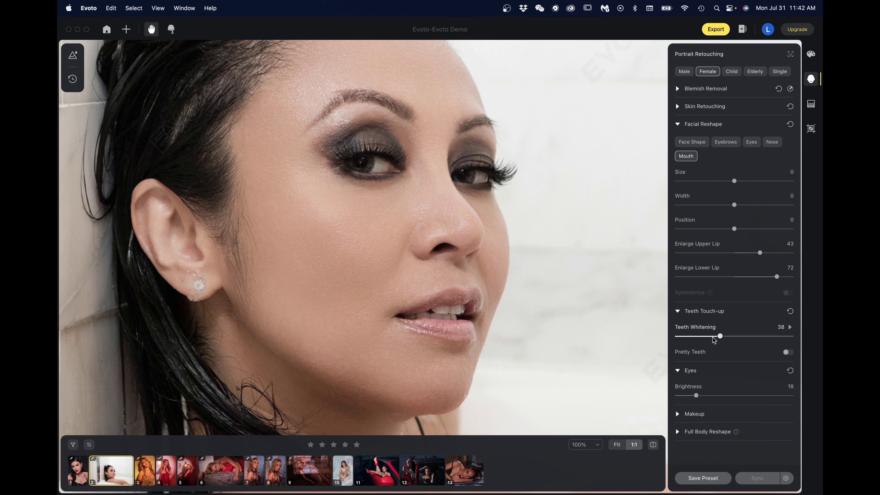
Add makeup Highlight at 62 and Contour at 64, comparing the portrait with its original
left_click(677, 413)
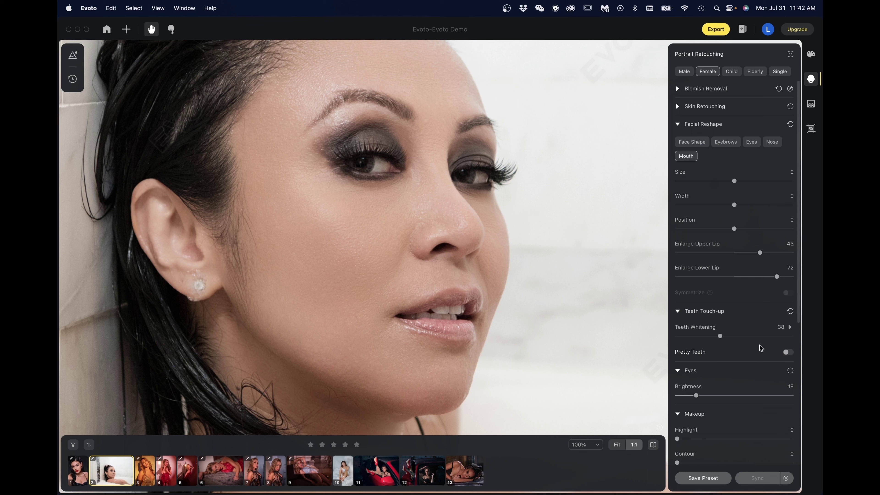
scroll(751, 348, "down", 6)
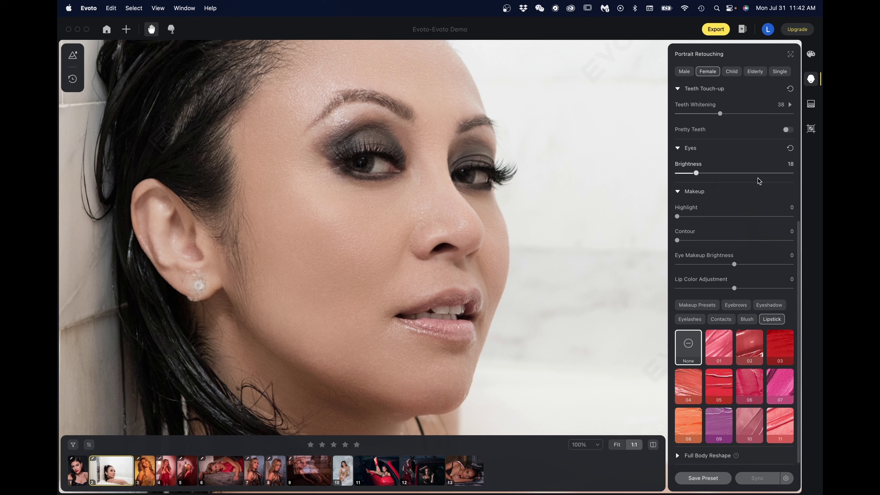
left_click_drag(677, 217, 747, 214)
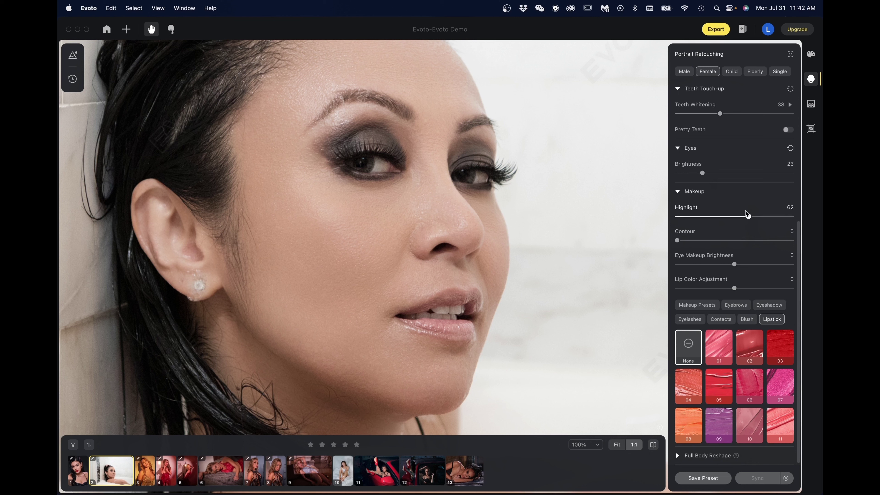
left_click_drag(677, 240, 750, 240)
left_click(653, 444)
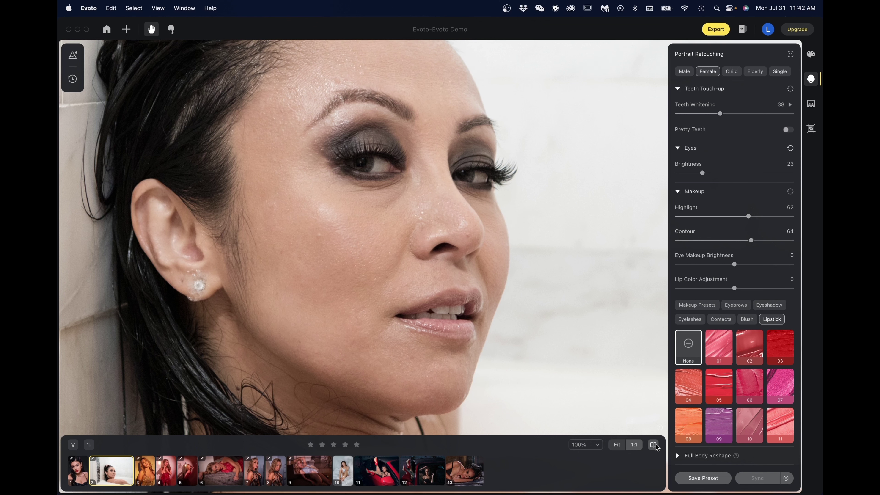
left_click(655, 444)
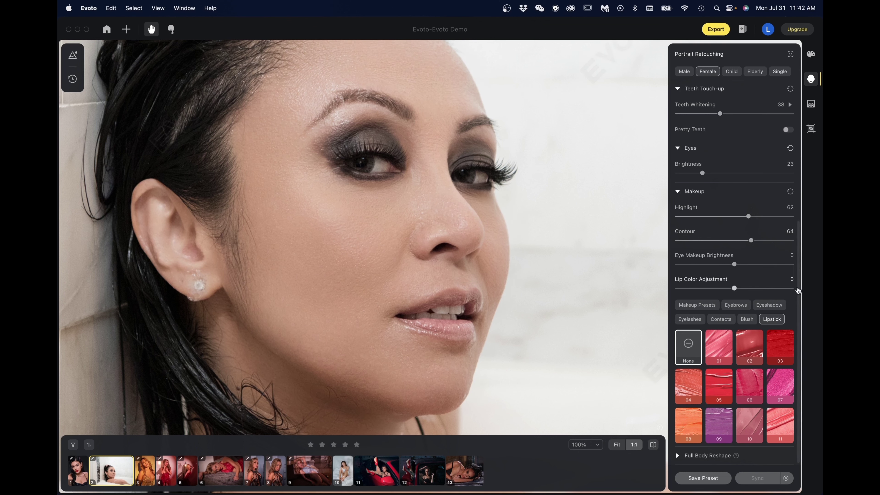
Try adjusting Eye Makeup Brightness, and strengthen the lip color by setting Lip Color Adjustment to 69
mouse_move(735, 265)
left_mouse_down()
mouse_move(767, 265)
mouse_move(680, 265)
mouse_move(779, 265)
mouse_move(631, 274)
mouse_move(744, 273)
mouse_move(735, 270)
left_mouse_up()
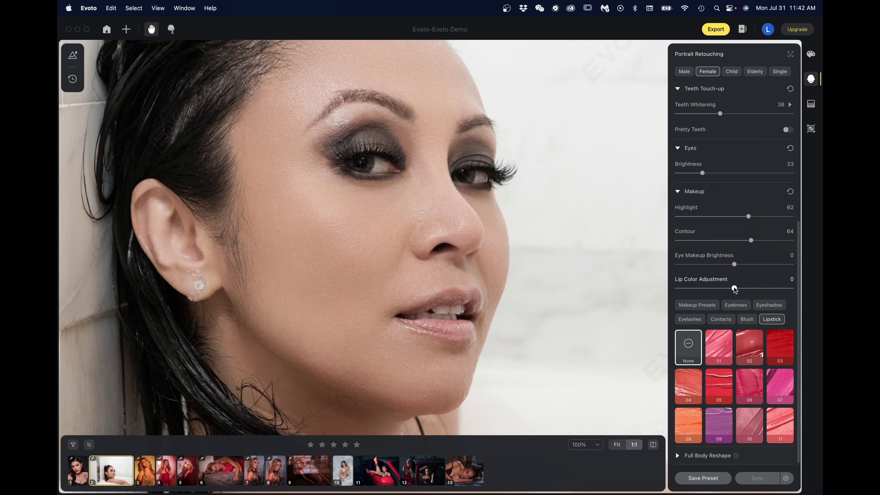
left_click_drag(734, 288, 775, 289)
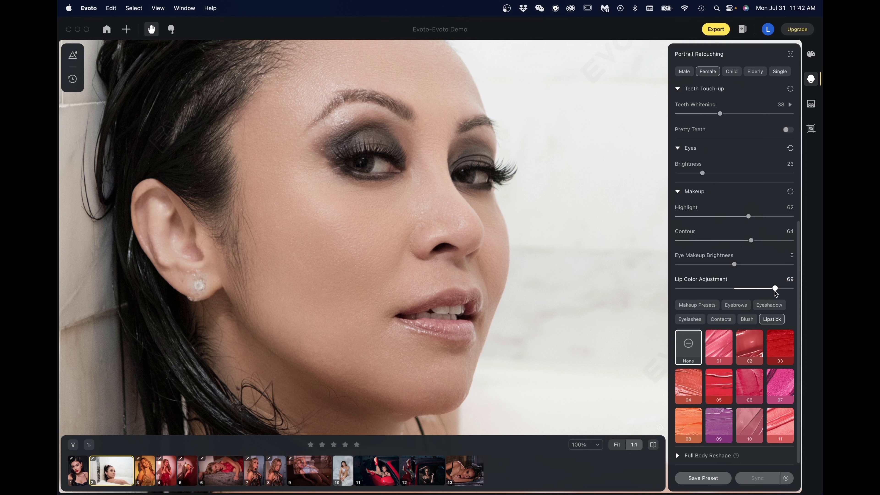
Try lipstick shades 03, 02 and 04 on the bathtub portrait, and apply shade 10
left_click(652, 445)
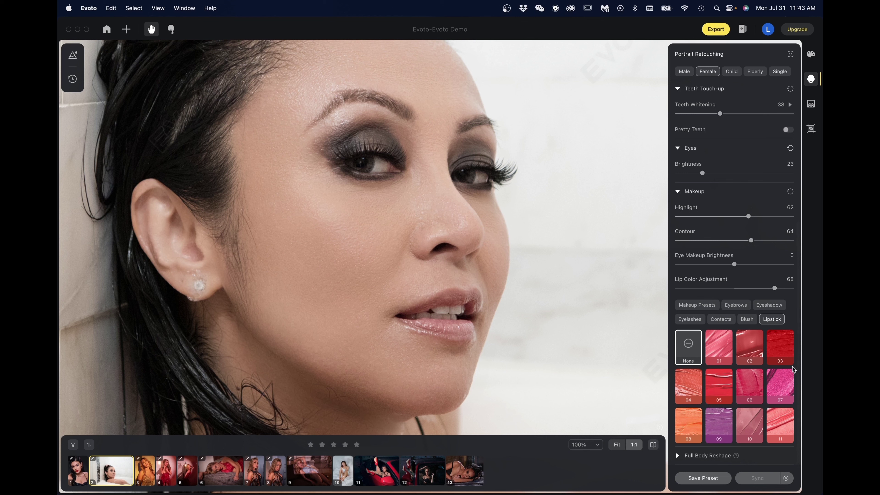
left_click(779, 355)
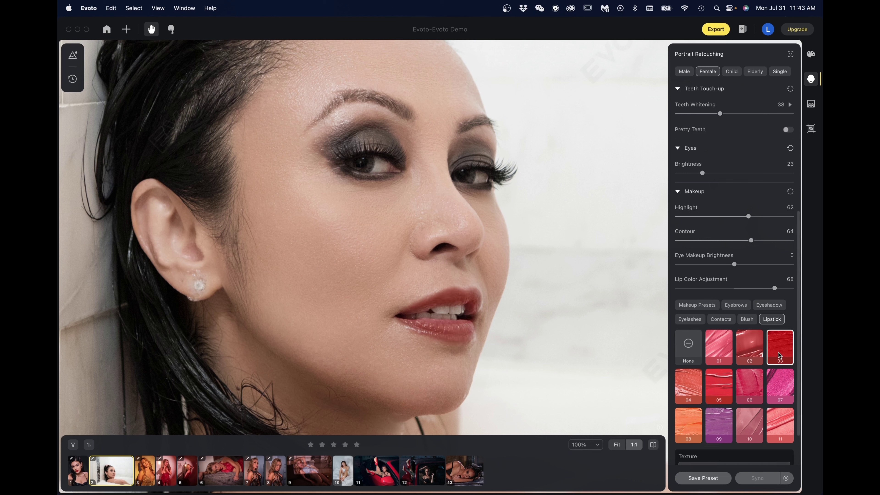
left_click(755, 349)
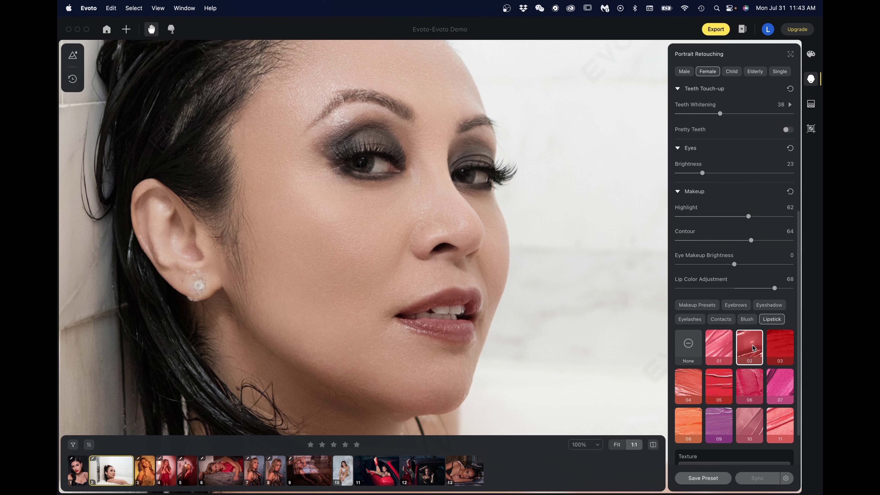
left_click(687, 384)
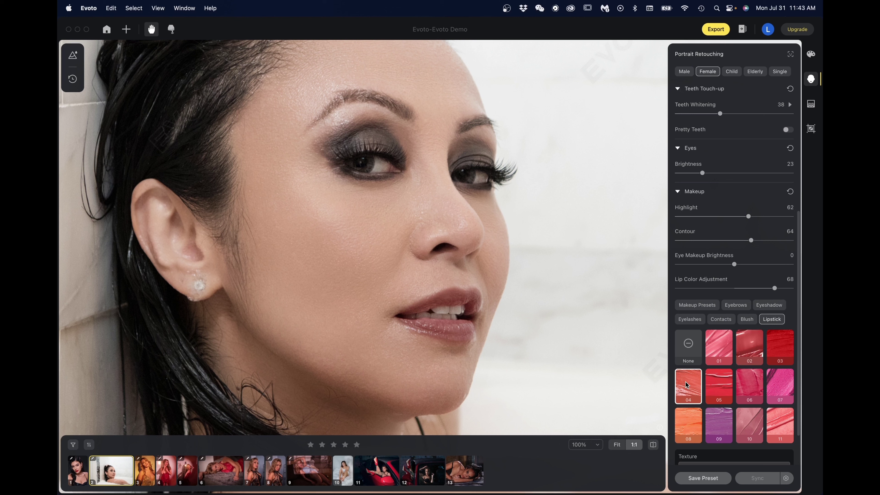
left_click(748, 431)
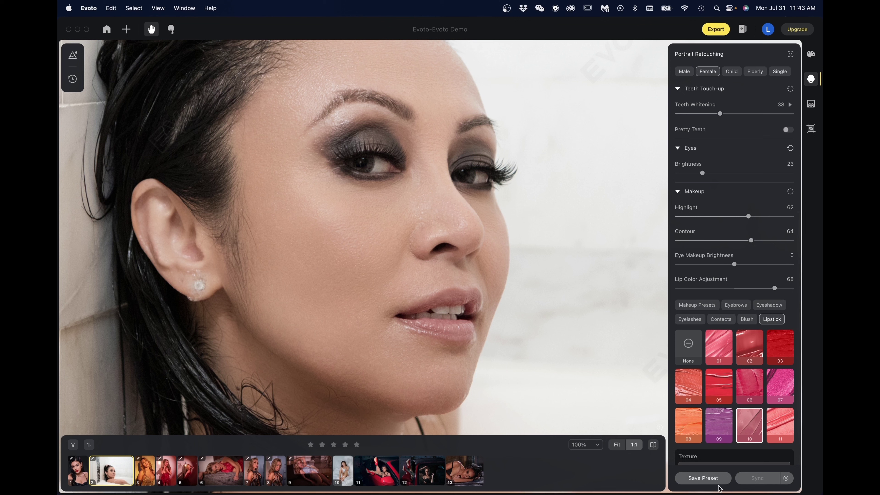
Set the lipstick Amount to 86, trying the Glossy texture before choosing Satin
scroll(768, 392, "down", 3)
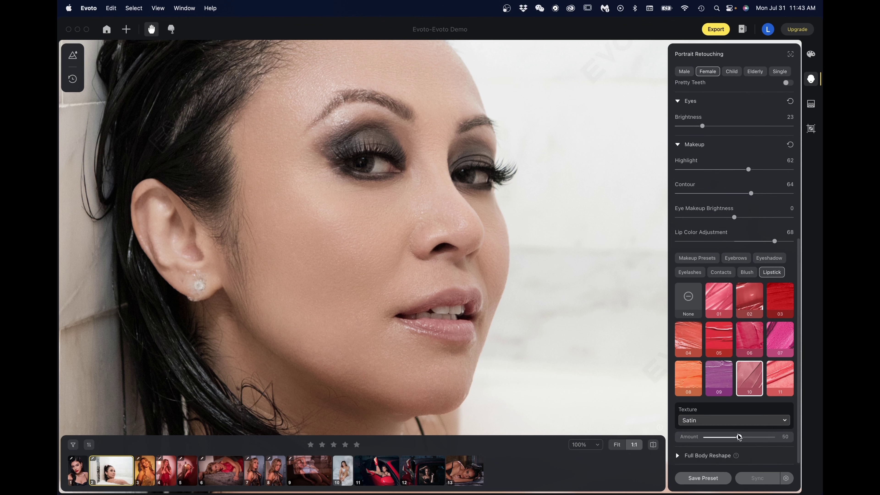
left_click_drag(741, 435, 767, 435)
left_click(750, 421)
left_click(733, 403)
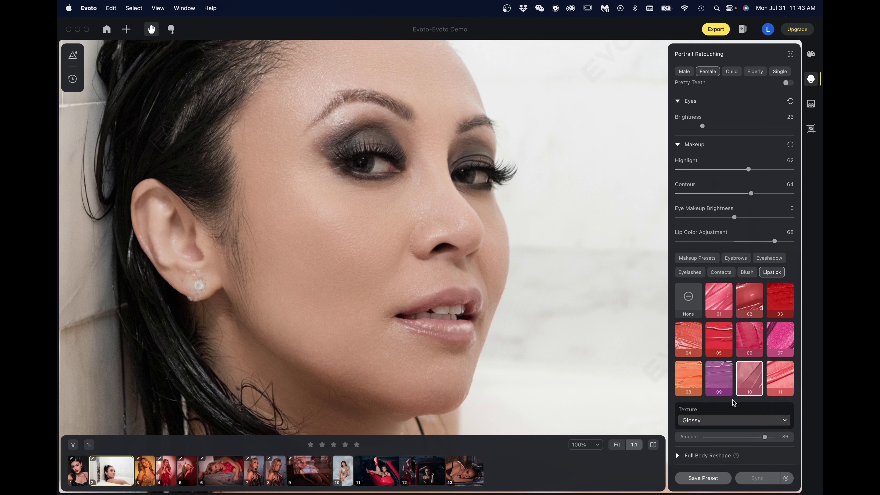
left_click(730, 421)
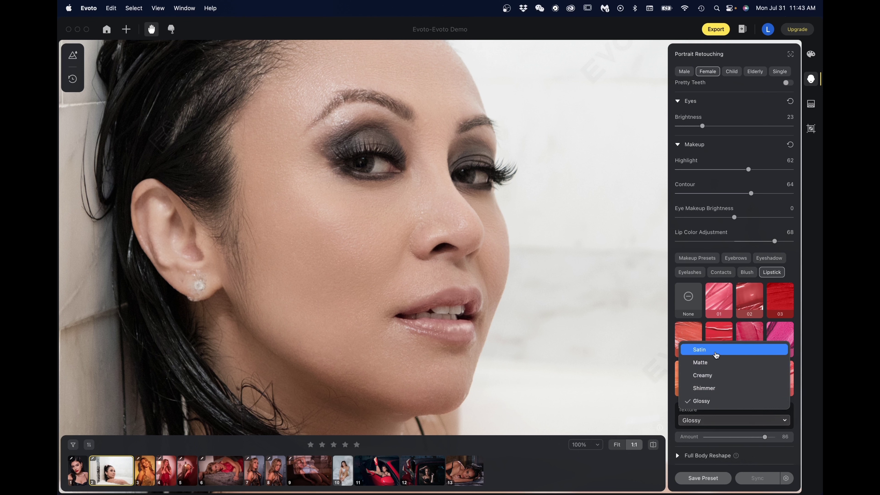
left_click(715, 354)
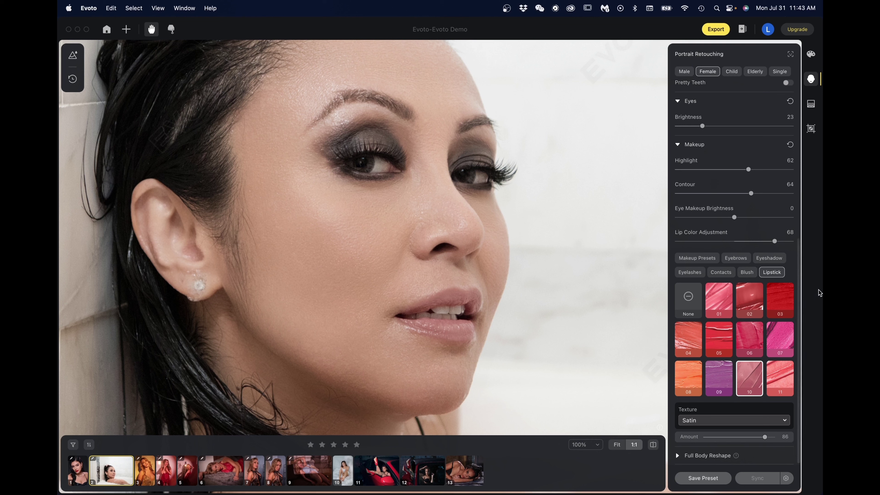
Apply blue contact lens style 06 and set its Amount to 20
left_click(720, 272)
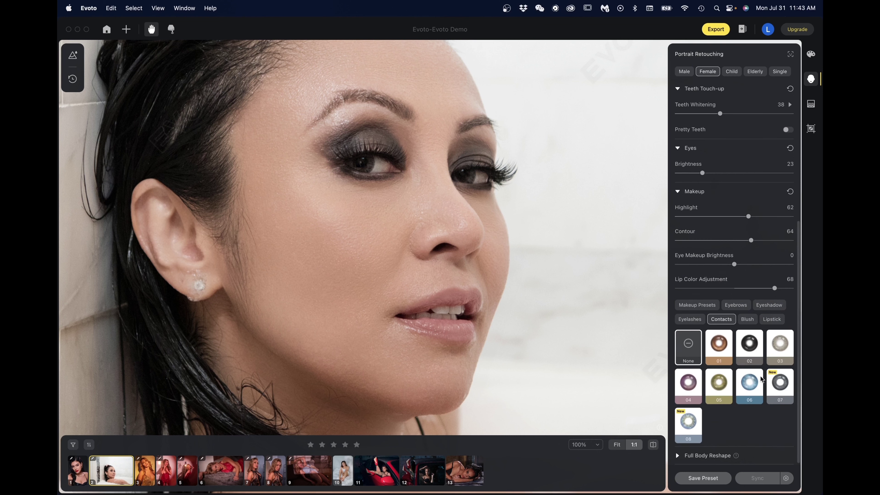
left_click(750, 381)
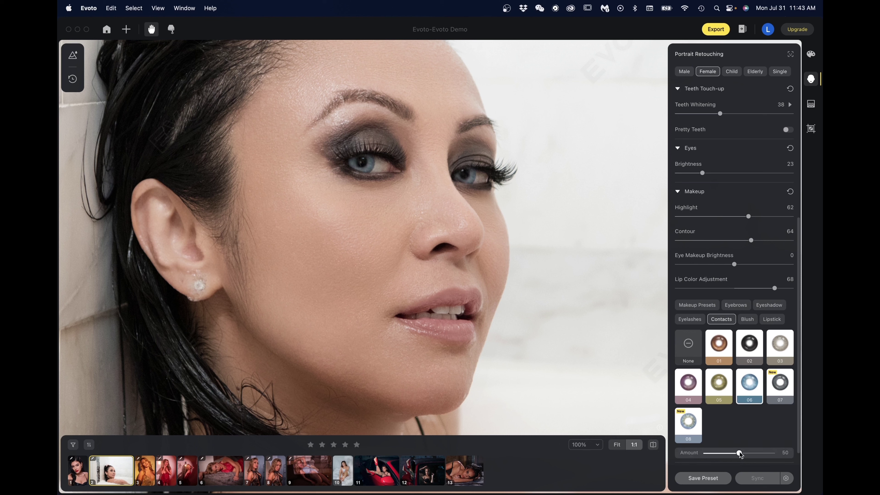
left_click_drag(740, 454, 718, 457)
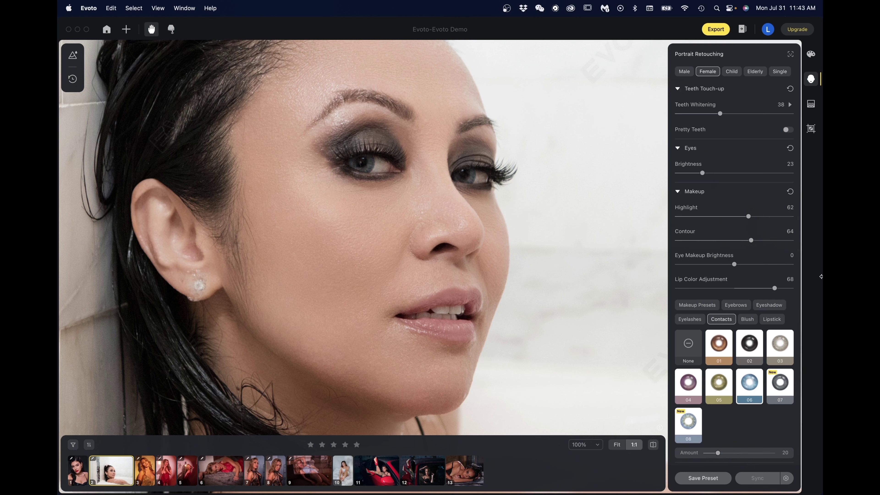
Try eyebrow styles 06, 05, 04 and 01, and apply style 02 after comparing it with None
left_click(737, 305)
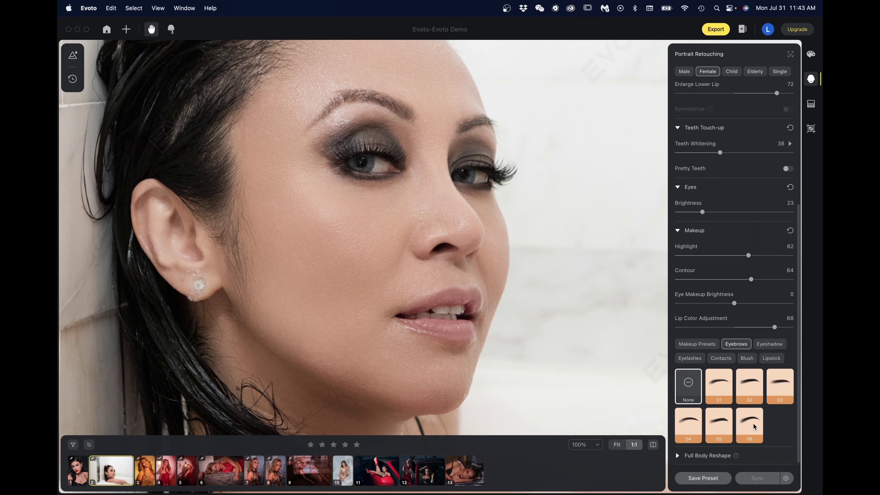
left_click(747, 425)
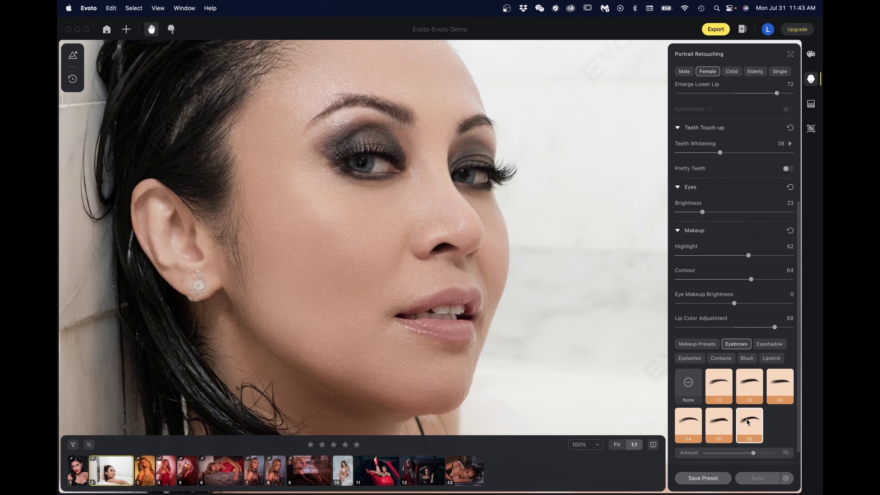
left_click(714, 418)
left_click(686, 430)
left_click(721, 382)
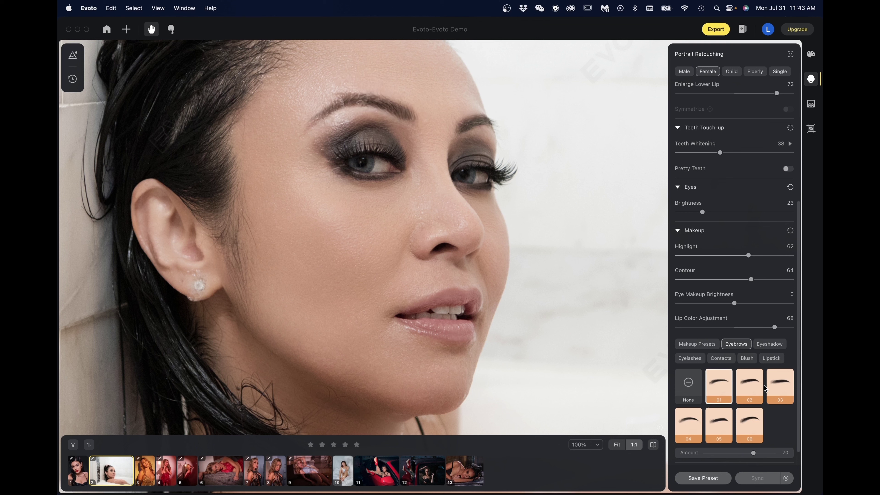
left_click(753, 390)
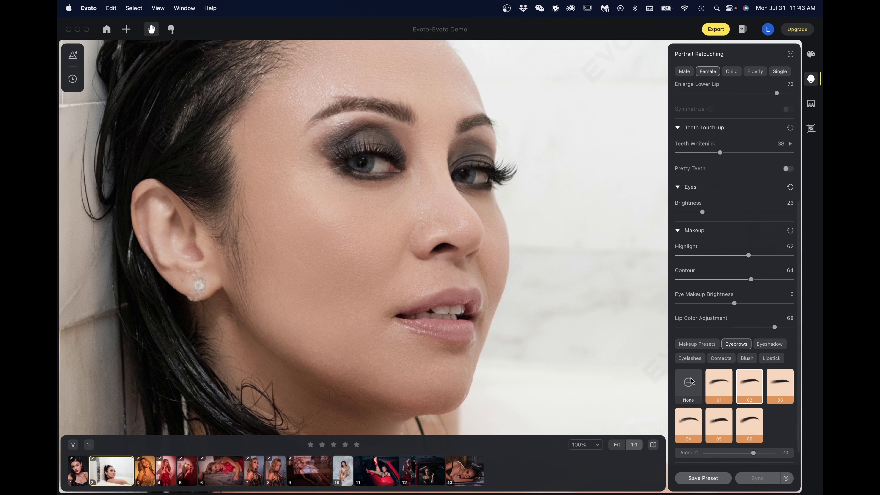
left_click(690, 384)
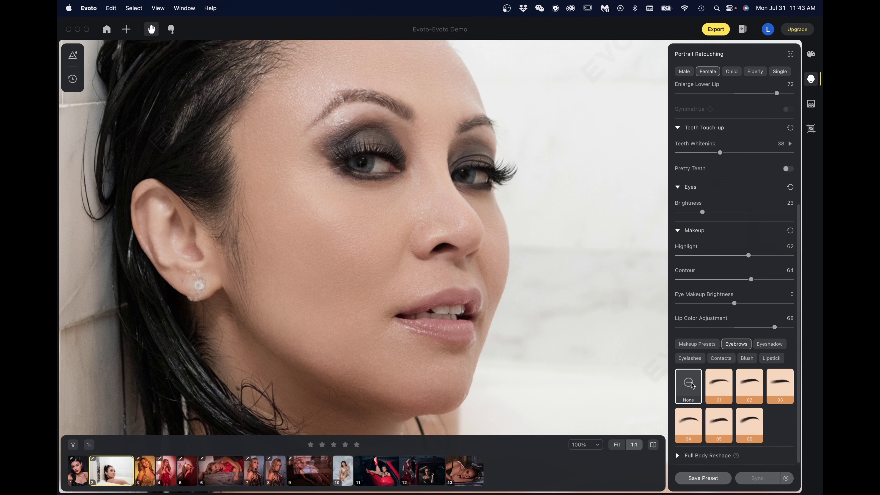
left_click(751, 388)
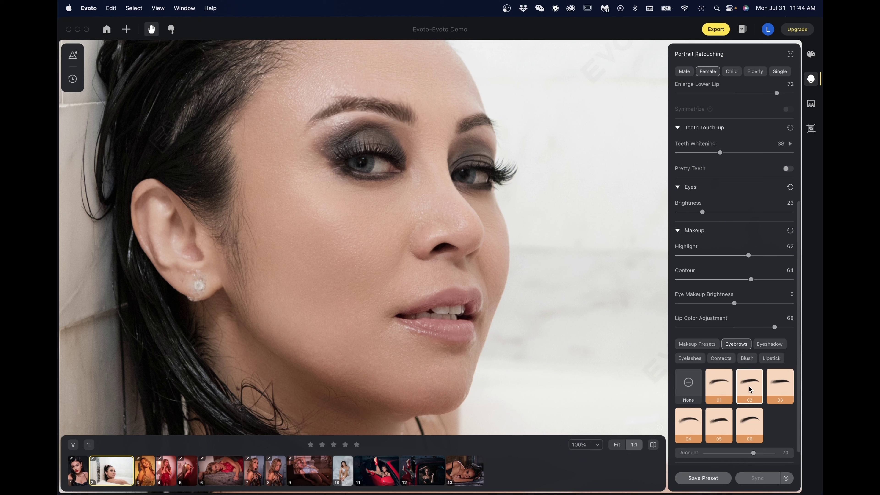
Slim the body by setting Full Body Reshape's AI Reshape to -25, and compare the whole portrait with its original
scroll(749, 389, "down", 1)
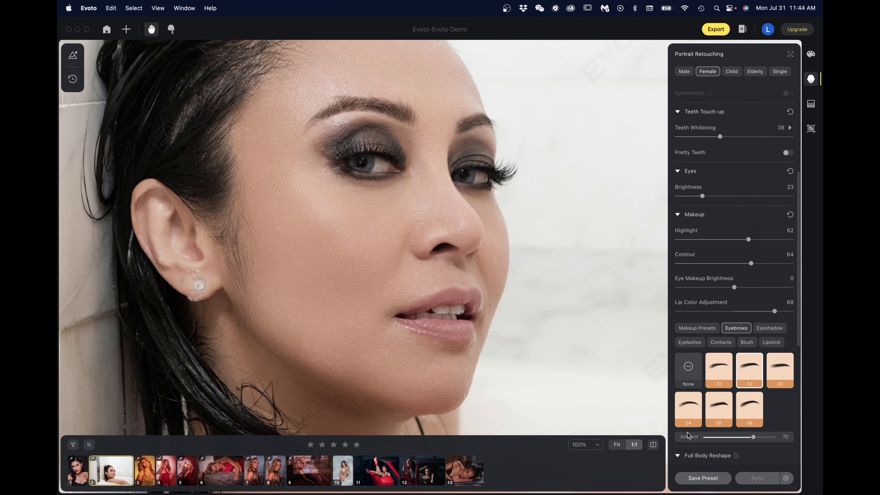
left_click(619, 444)
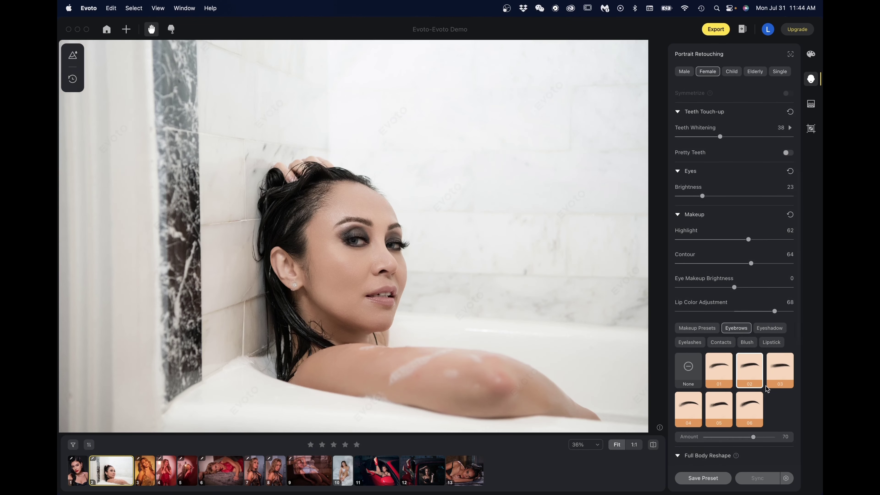
scroll(700, 449, "down", 10)
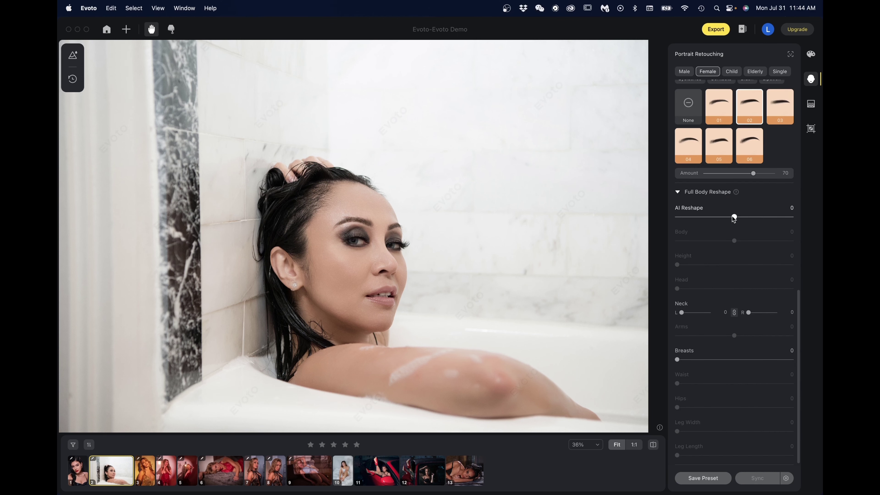
left_click_drag(732, 219, 721, 218)
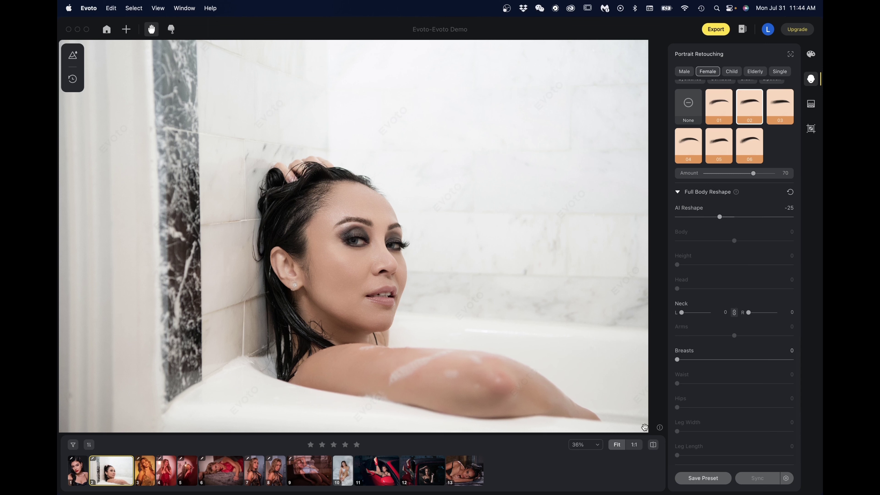
left_click(652, 445)
left_click(653, 447)
Open photo 13 of the woman lying on the bed and apply the custom preset saved for this model
left_click(452, 459)
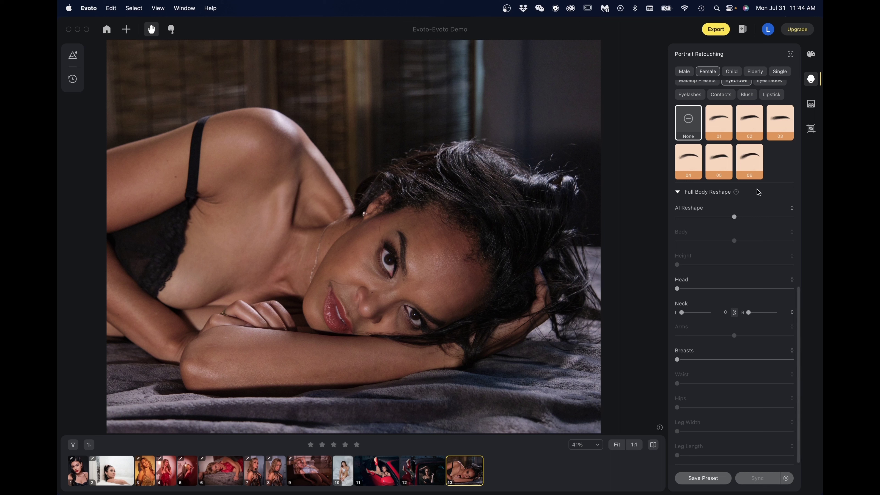
scroll(757, 192, "up", 6)
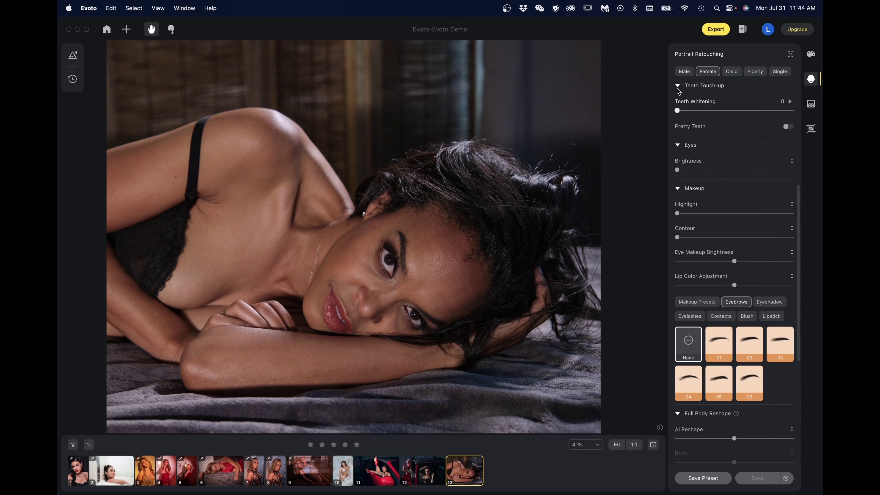
scroll(695, 111, "up", 6)
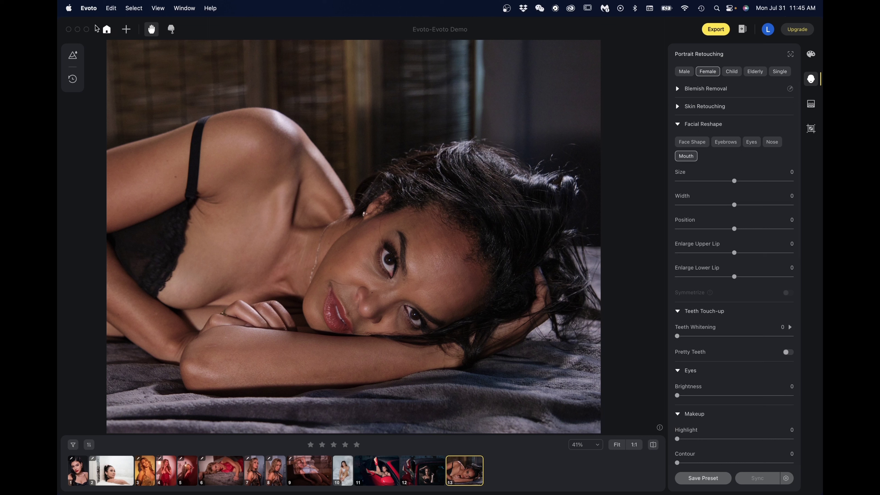
left_click(74, 56)
scroll(110, 166, "down", 10)
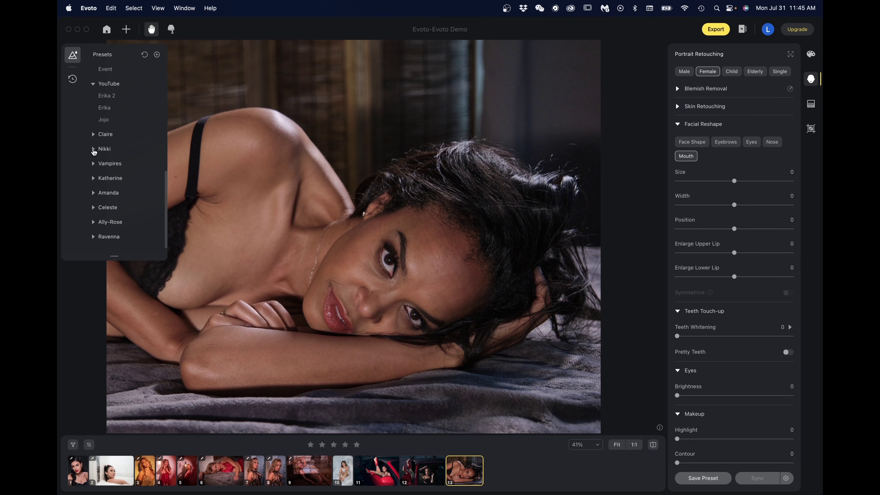
left_click(93, 150)
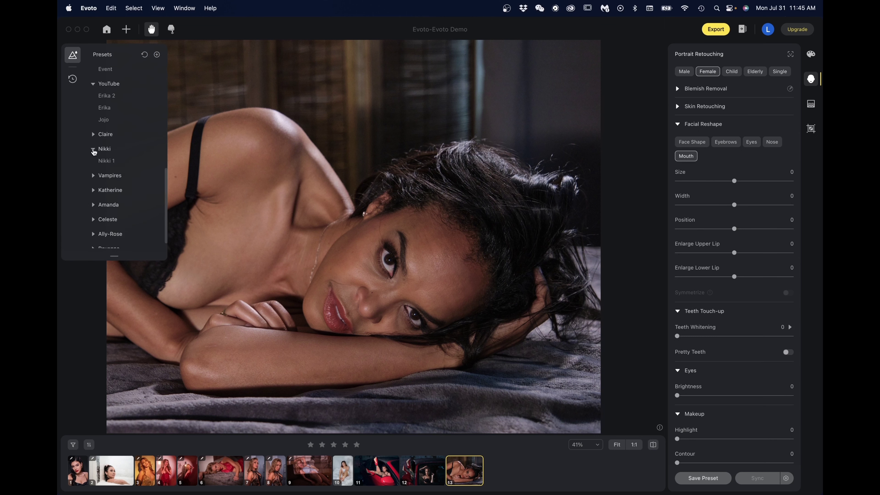
left_click(107, 161)
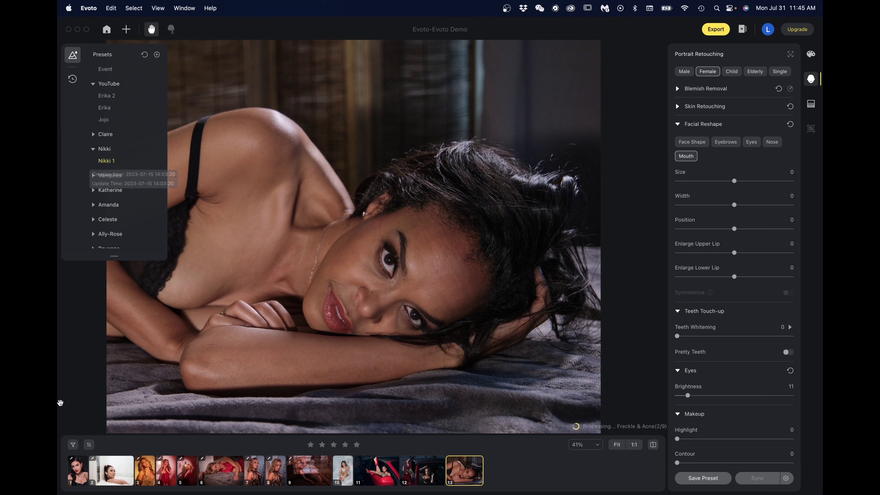
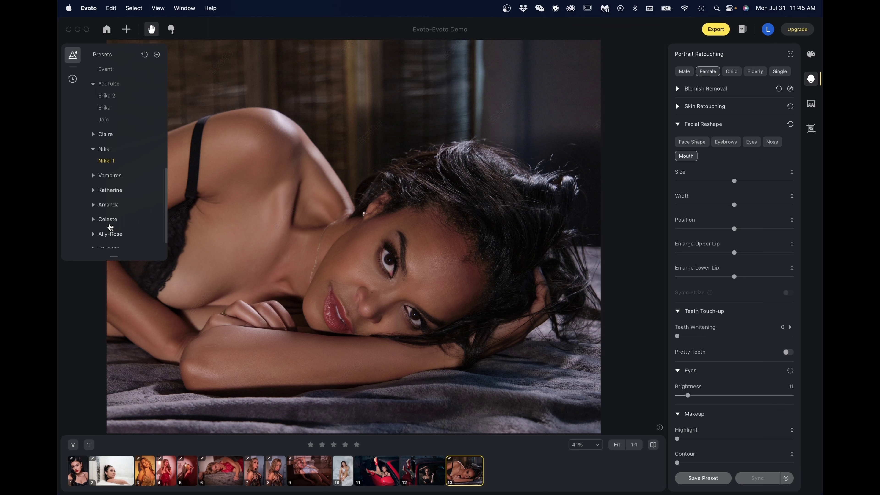
Open photo 10 of the woman wrapped in white sheets and look through the available presets
left_click(331, 474)
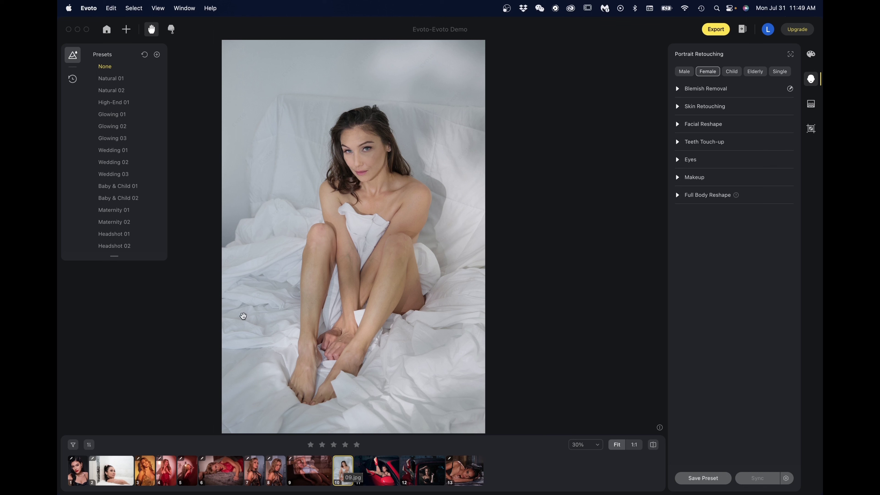
scroll(138, 214, "down", 5)
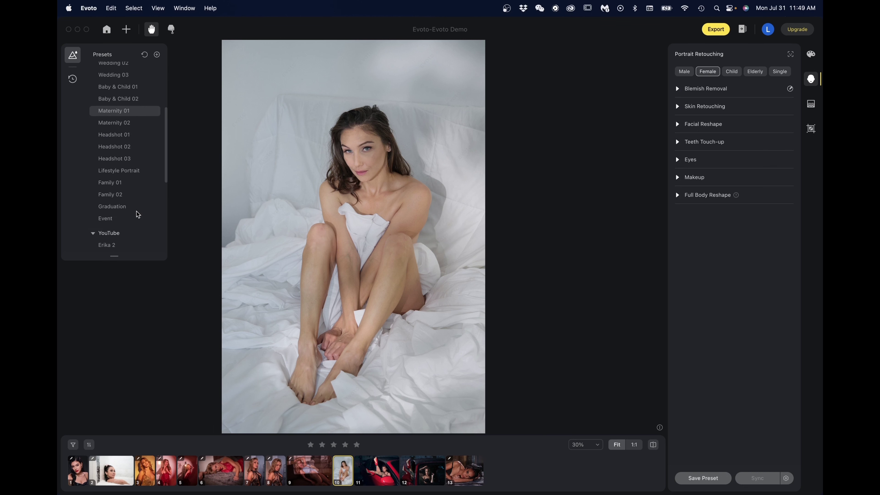
scroll(137, 139, "up", 8)
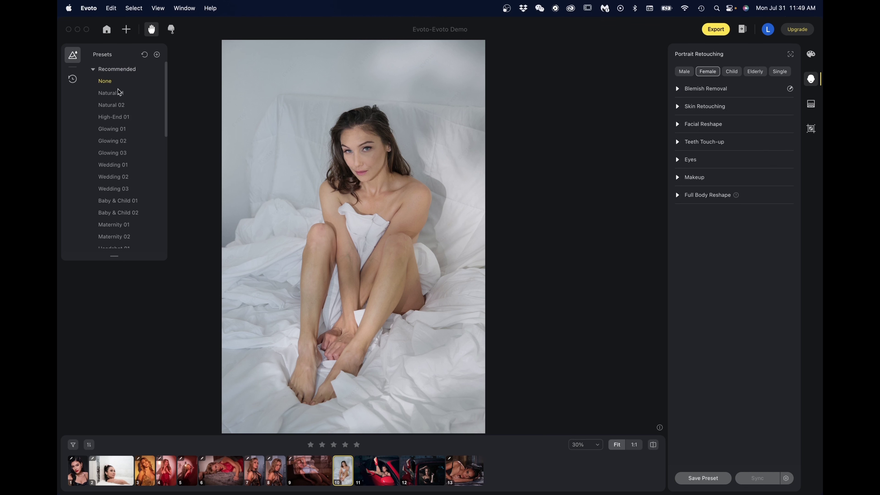
Try the High-End 01 preset, comparing the face with the original at 100% zoom, and reset the preset to None
left_click(112, 117)
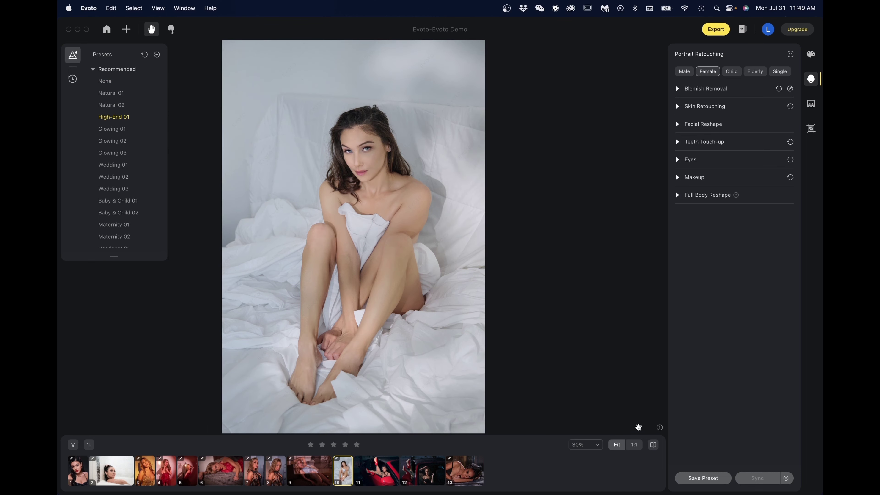
left_click(635, 444)
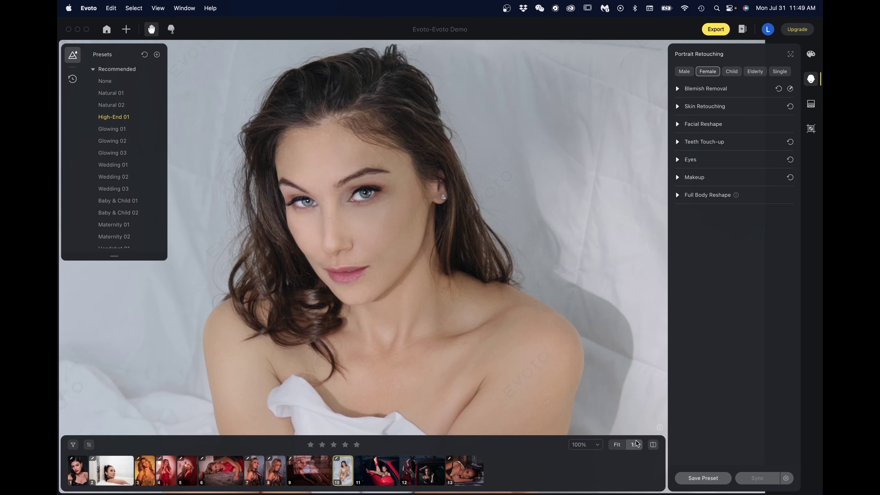
left_click(654, 446)
left_click(654, 447)
left_click(655, 446)
left_click(654, 447)
left_click(655, 446)
left_click(654, 447)
left_click(654, 447)
left_click(105, 82)
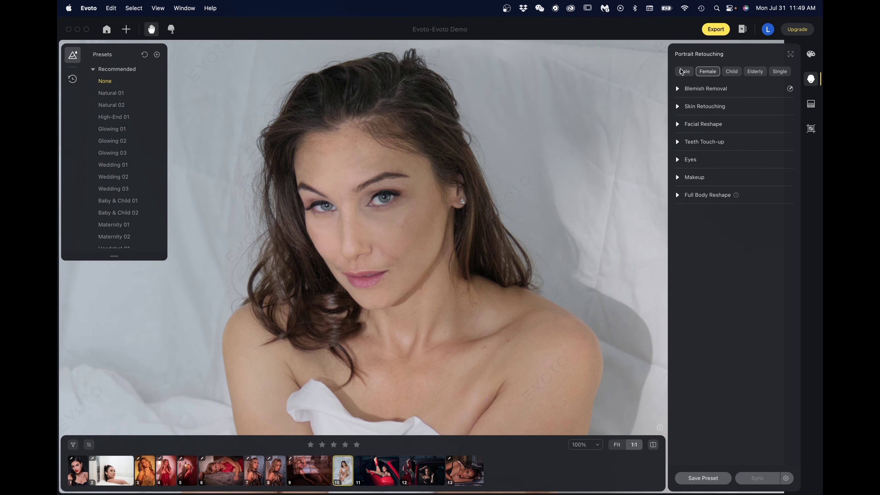
Remove face and body blemishes in photo 10 by setting Freckle & Acne to 80 and Body Blemish to 76
left_click(679, 90)
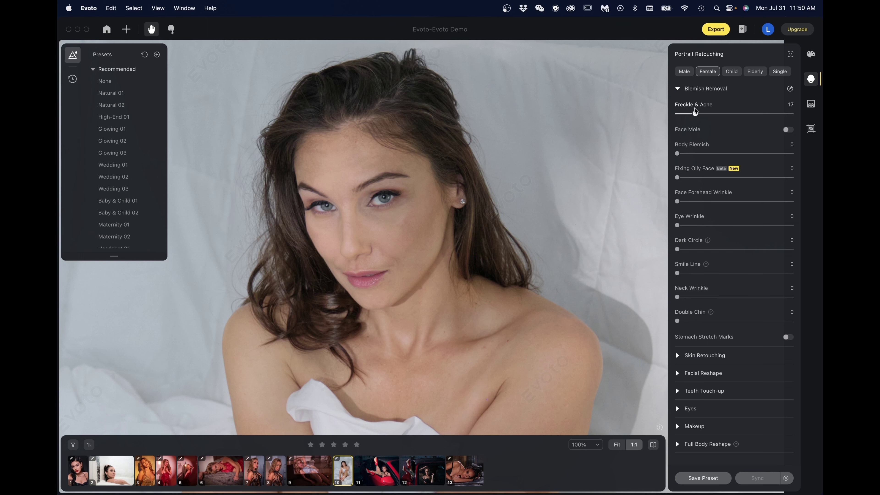
left_click_drag(694, 110, 762, 111)
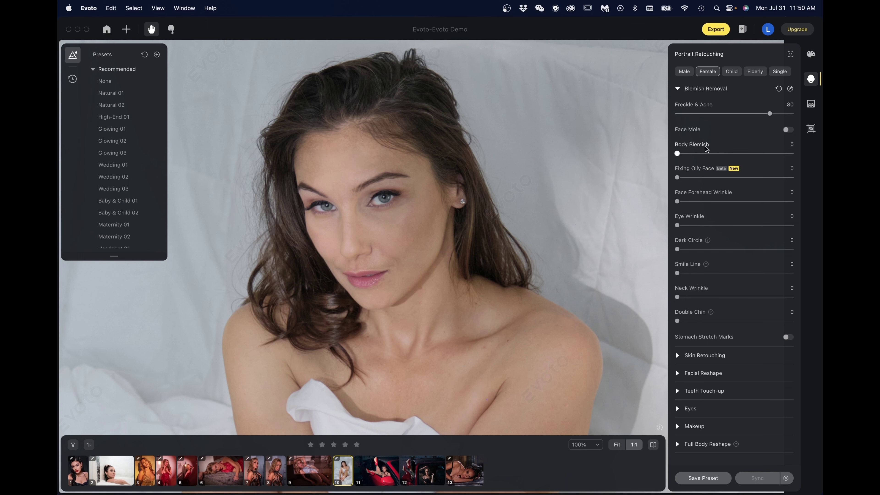
left_click_drag(523, 344, 461, 210)
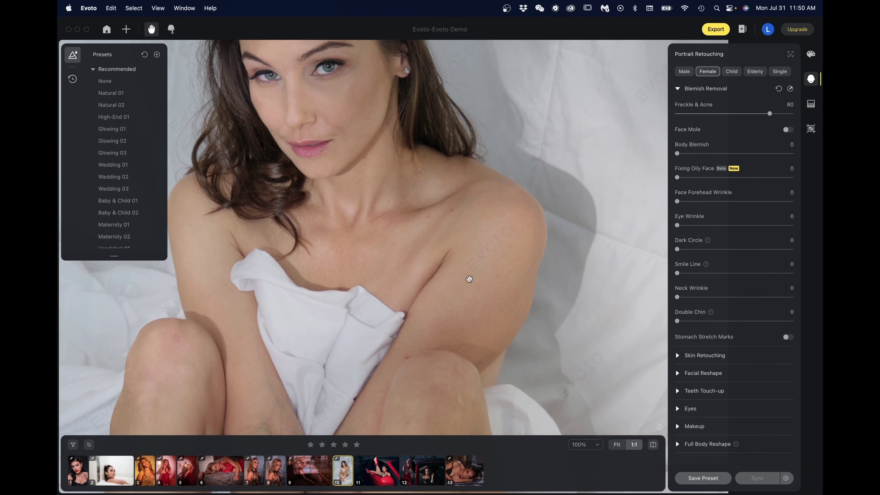
left_click_drag(678, 153, 765, 153)
left_click_drag(555, 198, 627, 290)
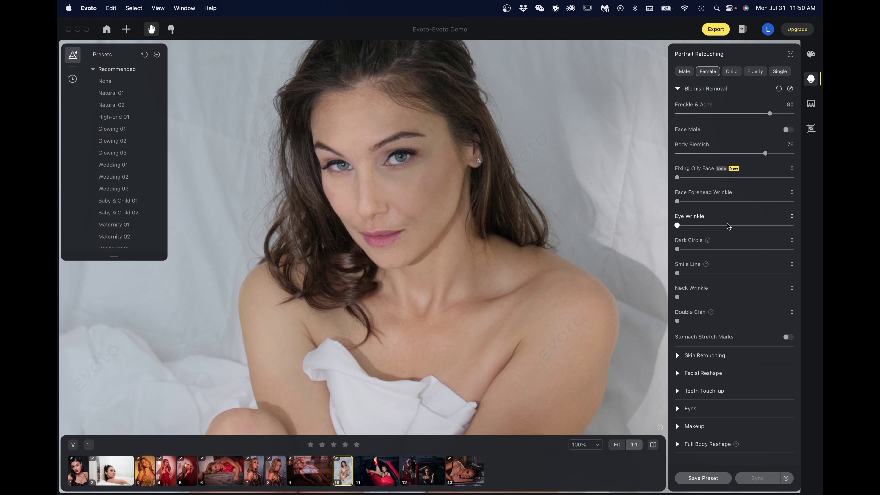
Soften the eye and neck areas by setting Eye Wrinkle to 69, Dark Circle to 70 and Neck Wrinkle to 57
left_click_drag(678, 226, 756, 226)
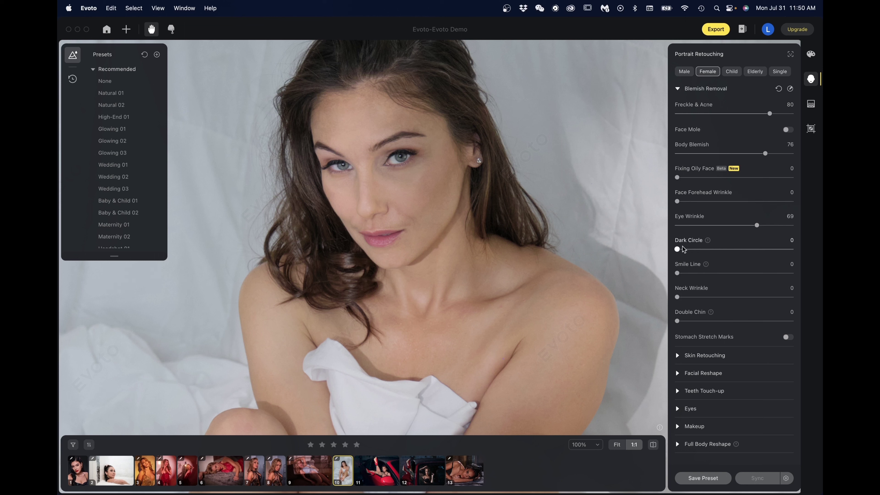
left_click_drag(677, 249, 758, 249)
left_click_drag(543, 312, 520, 356)
left_click_drag(676, 297, 742, 297)
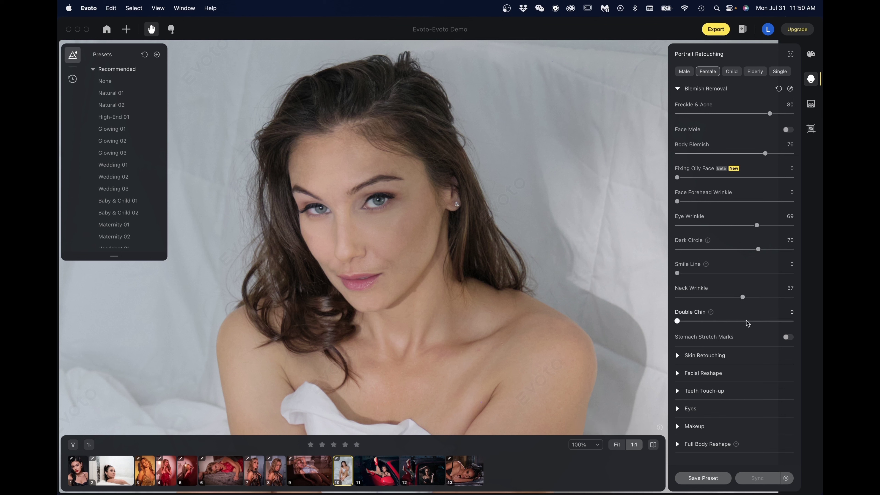
left_click(677, 88)
Retouch the facial skin with Smooth Face Skin (Dodge & Burn) at 73 and Face Skin Smoothing at 22
left_click(678, 106)
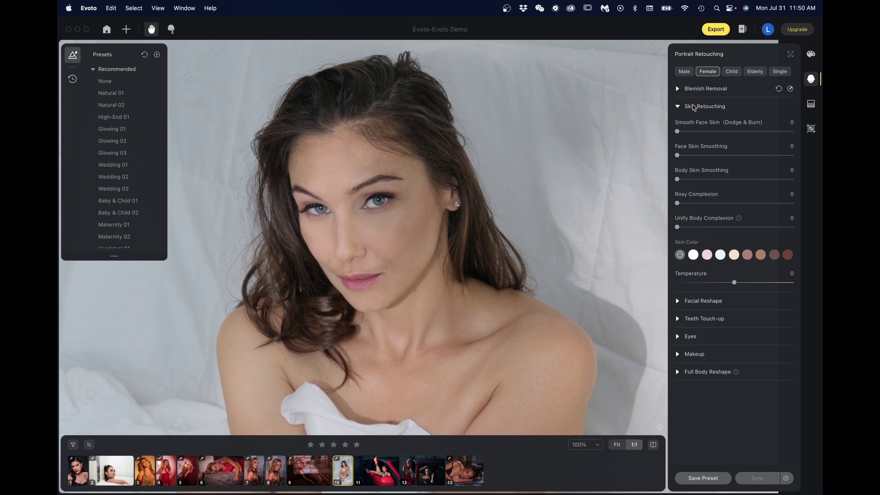
left_click_drag(678, 132, 761, 133)
left_click(651, 446)
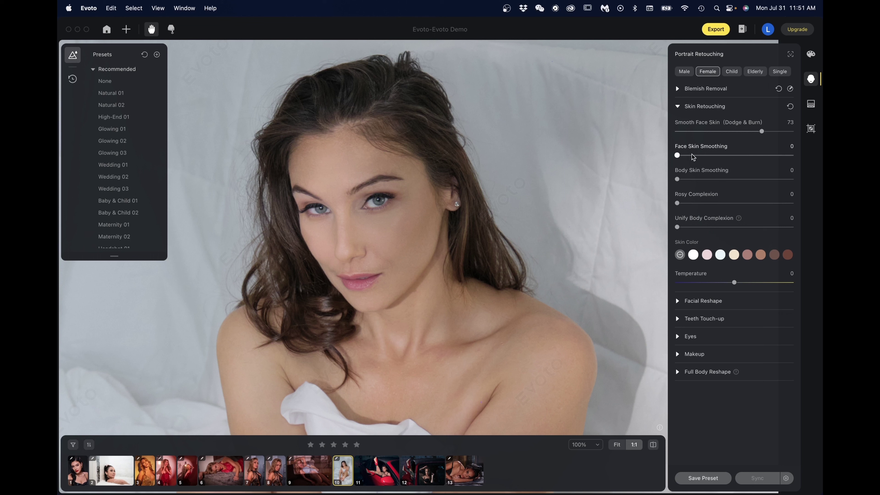
left_click(700, 156)
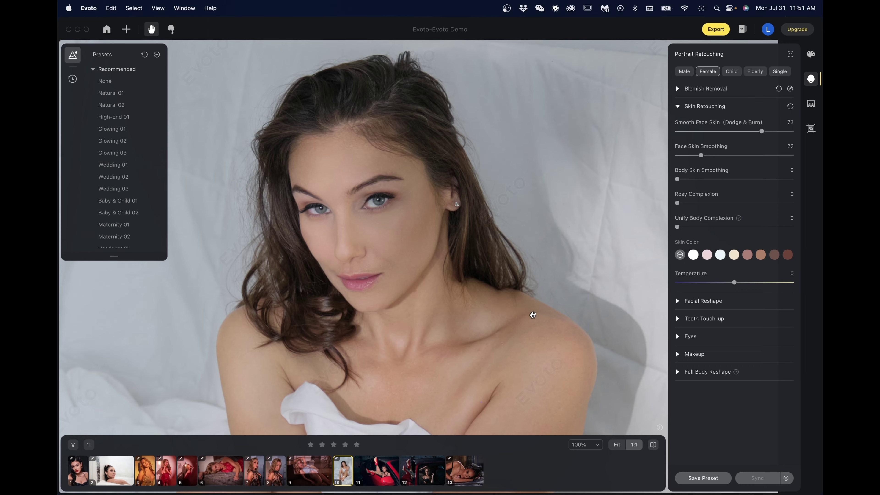
Set Body Skin Smoothing to 49 and Unify Body Complexion to 51, checking the skin from the face down to the legs
left_click_drag(530, 310, 530, 69)
scroll(501, 210, "down", 5)
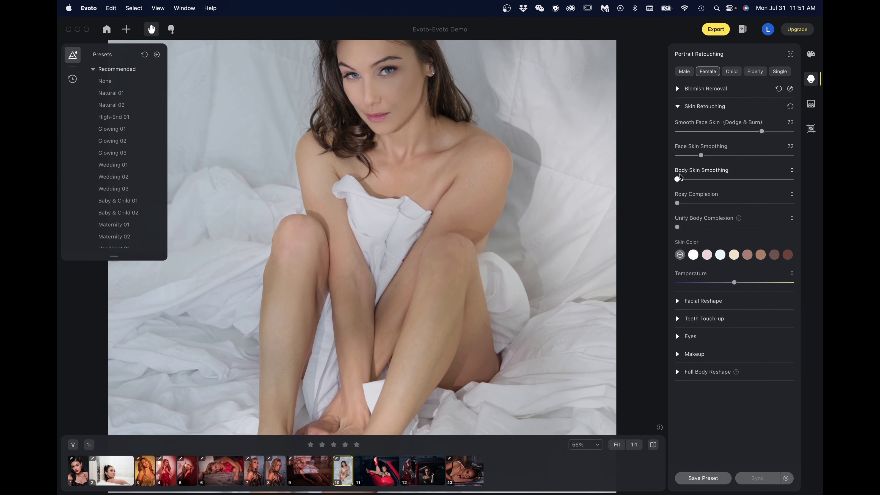
left_click_drag(677, 179, 733, 180)
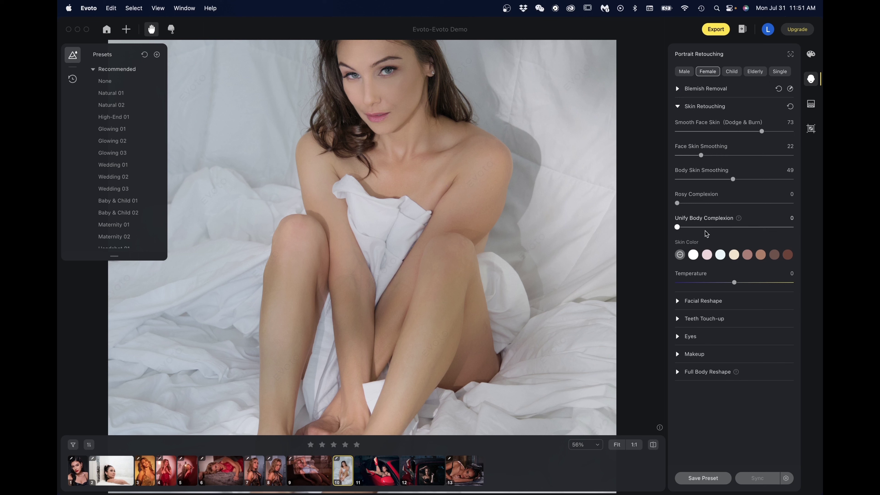
left_click_drag(677, 228, 736, 227)
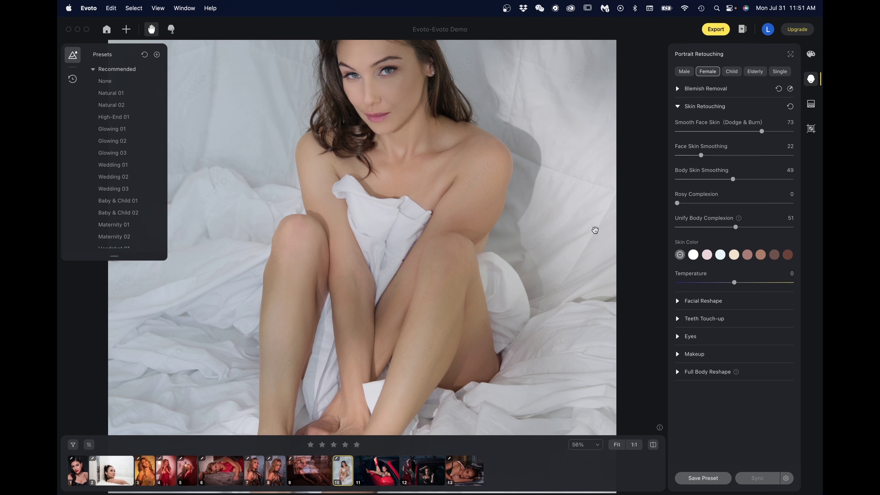
left_click_drag(564, 228, 563, 323)
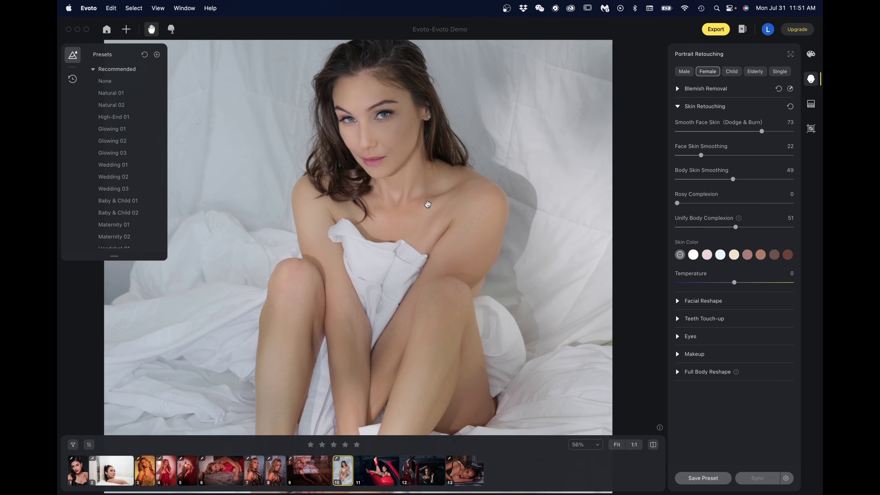
left_click_drag(539, 366, 520, 288)
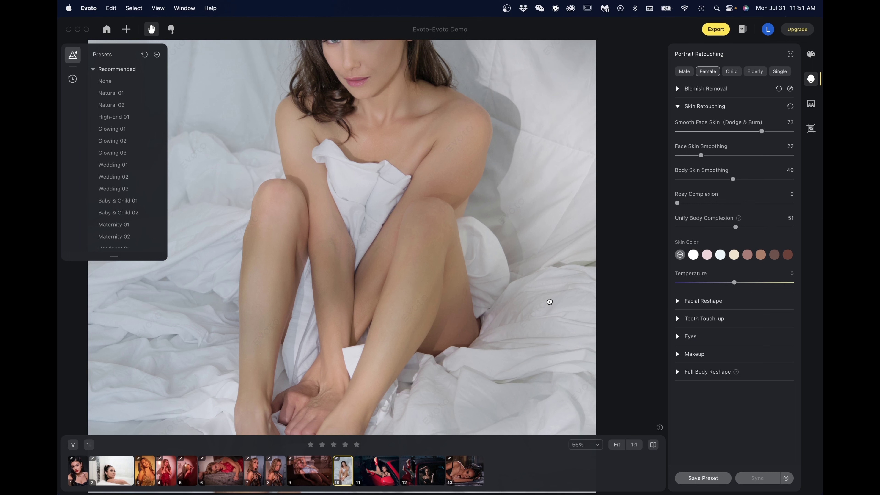
left_click_drag(549, 302, 589, 398)
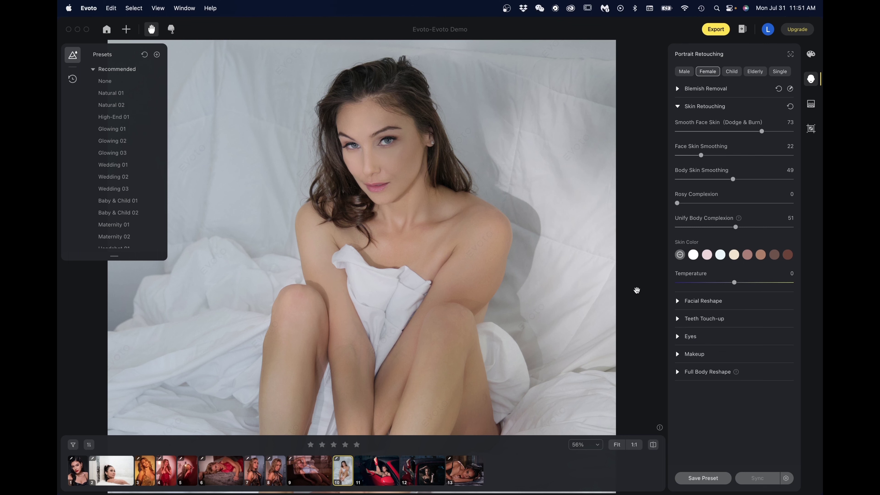
scroll(377, 171, "up", 5)
scroll(377, 171, "down", 4)
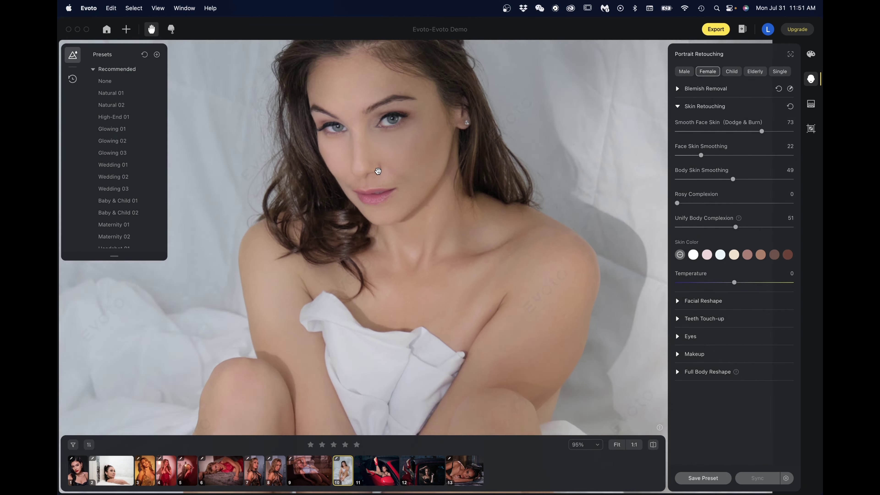
scroll(378, 171, "down", 2)
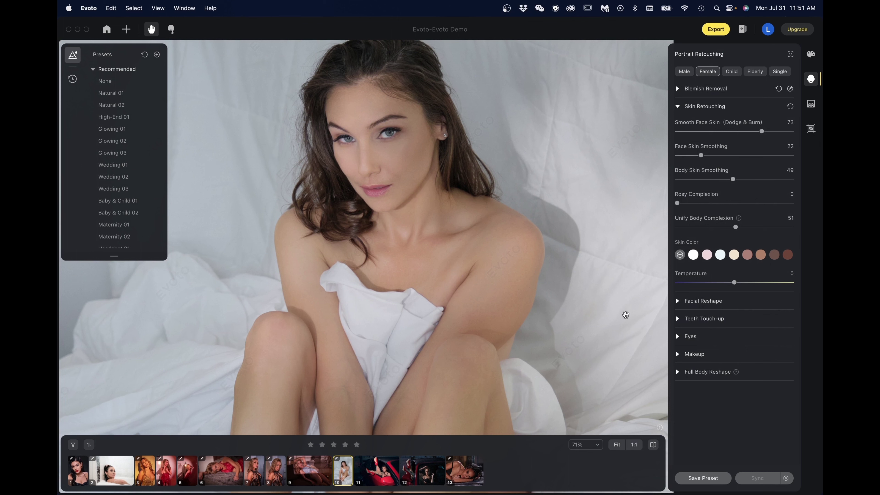
Adjust the makeup with Highlight at 50, Contour at 49, Eye Makeup Brightness at 33 and Lip Color Adjustment at 30
left_click(678, 337)
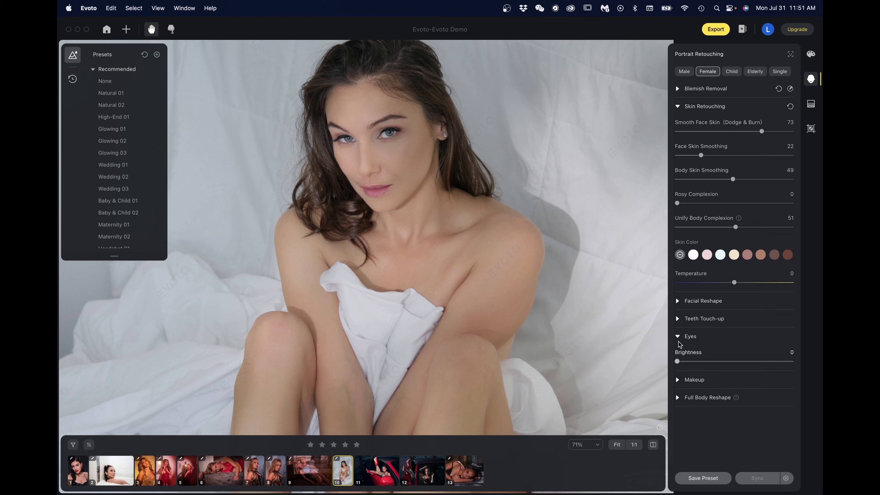
left_click(677, 336)
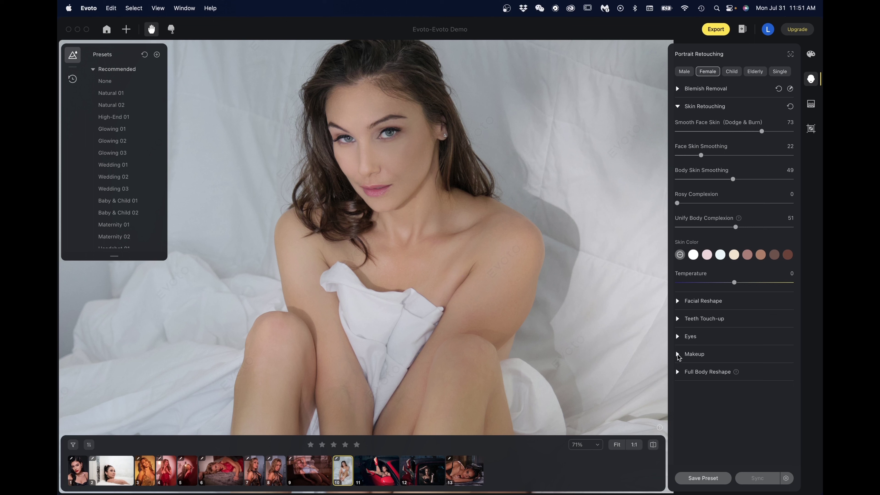
left_click(677, 353)
scroll(733, 363, "down", 5)
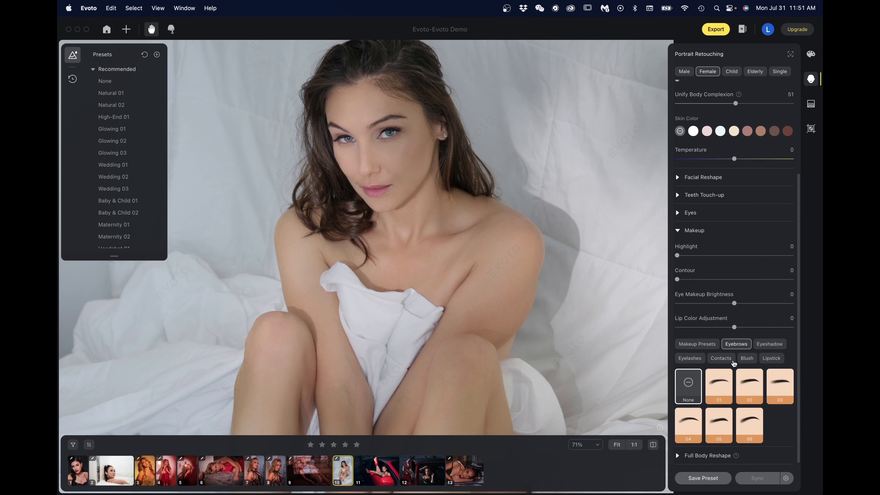
left_click(734, 255)
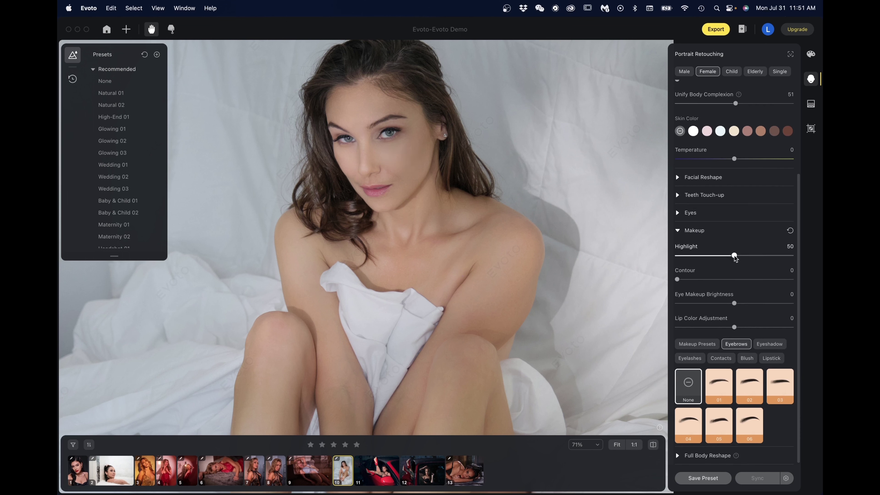
left_click(734, 279)
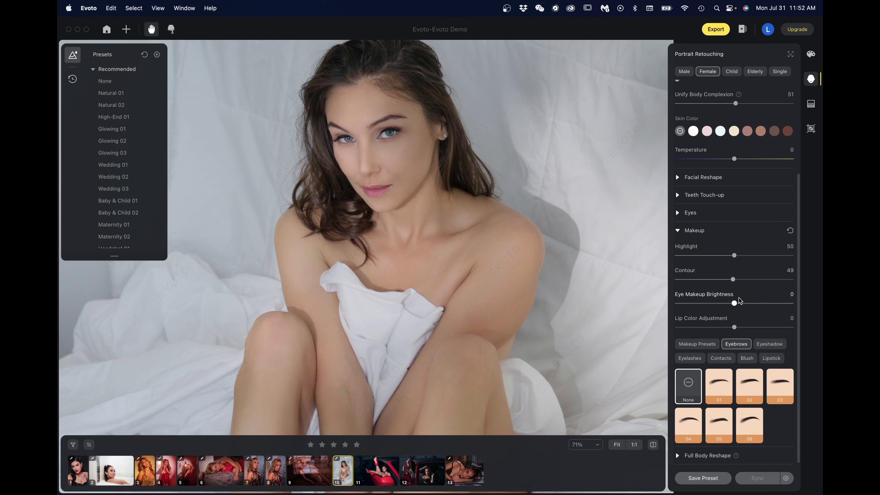
mouse_move(741, 300)
left_mouse_down()
mouse_move(763, 301)
mouse_move(757, 305)
left_mouse_up()
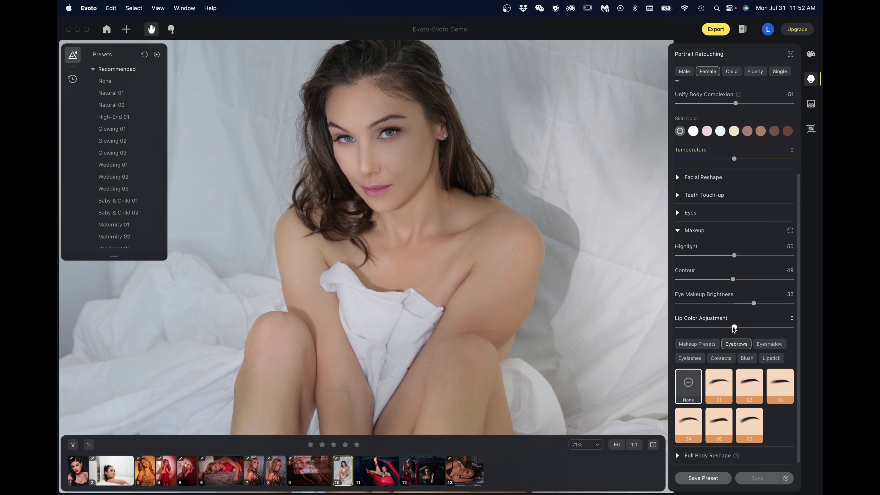
left_click_drag(733, 327, 749, 327)
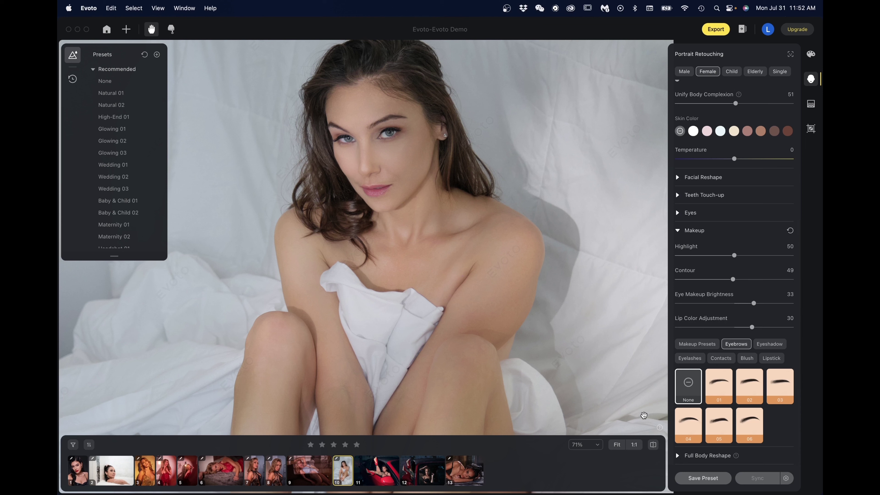
Set Full Body Reshape's AI Reshape to -20 and compare the whole portrait with its original
left_click(678, 456)
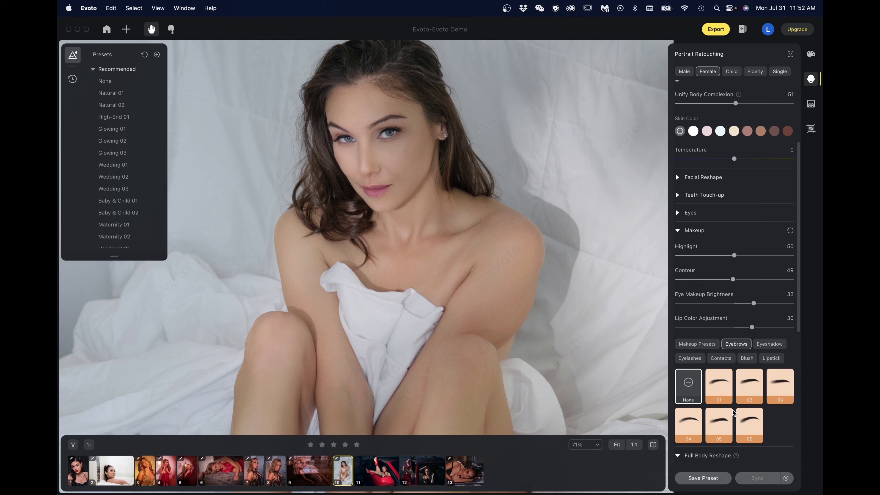
scroll(749, 396, "down", 1)
scroll(749, 396, "down", 8)
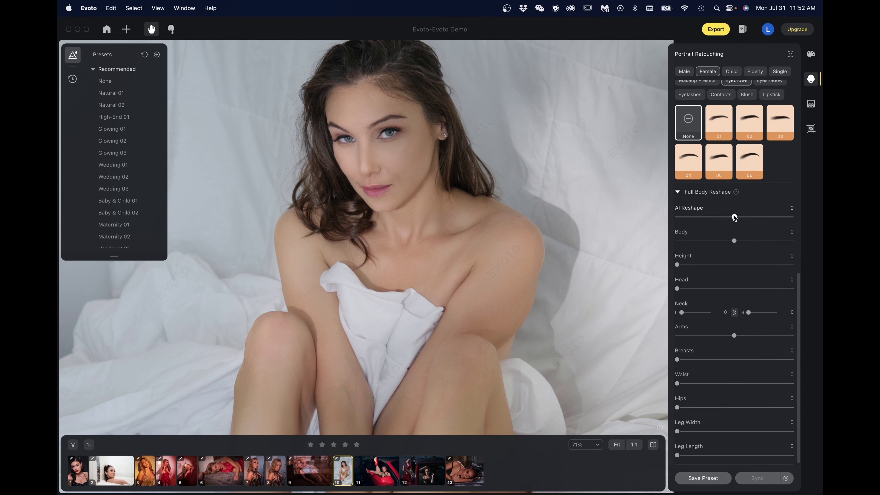
left_click_drag(734, 217, 723, 218)
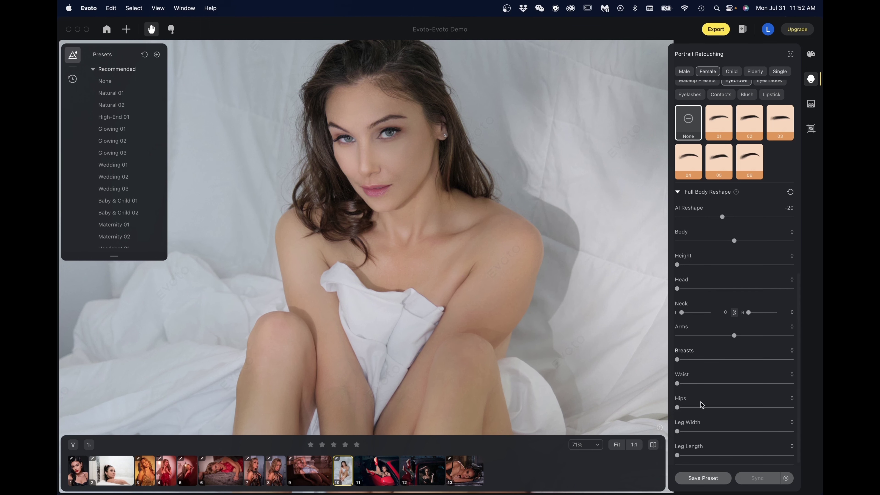
left_click(616, 445)
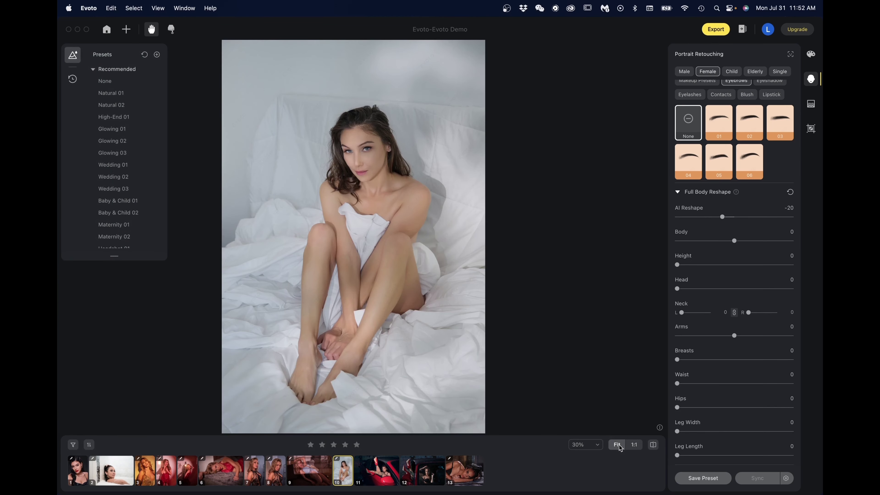
left_click(653, 445)
left_click(652, 445)
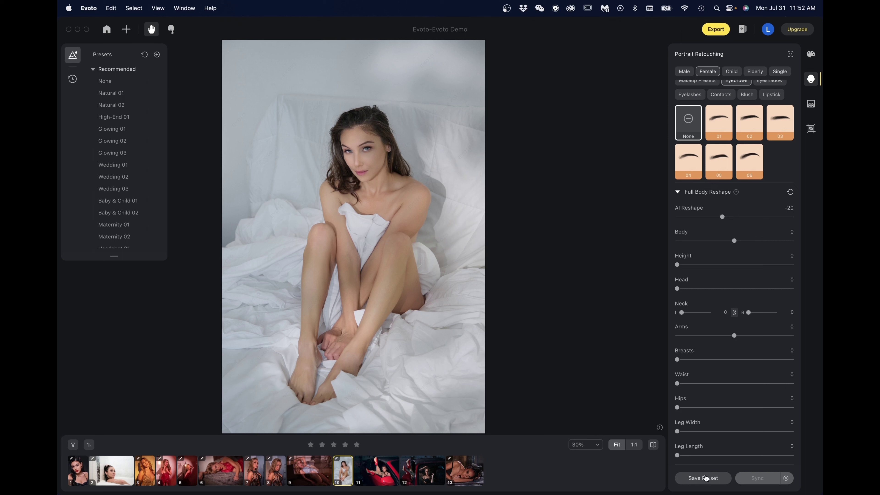
Save the retouching settings as a new preset in the YouTube group, named with the model's first name
left_click(705, 478)
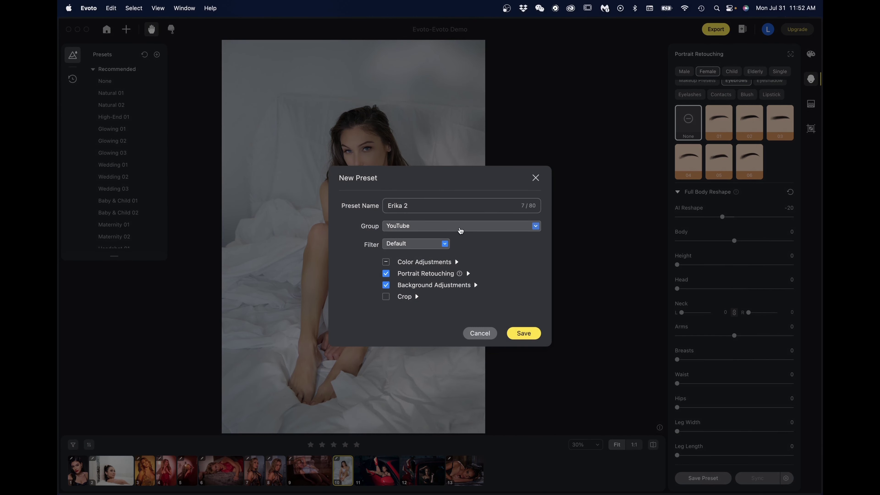
left_click(420, 205)
key("super+a")
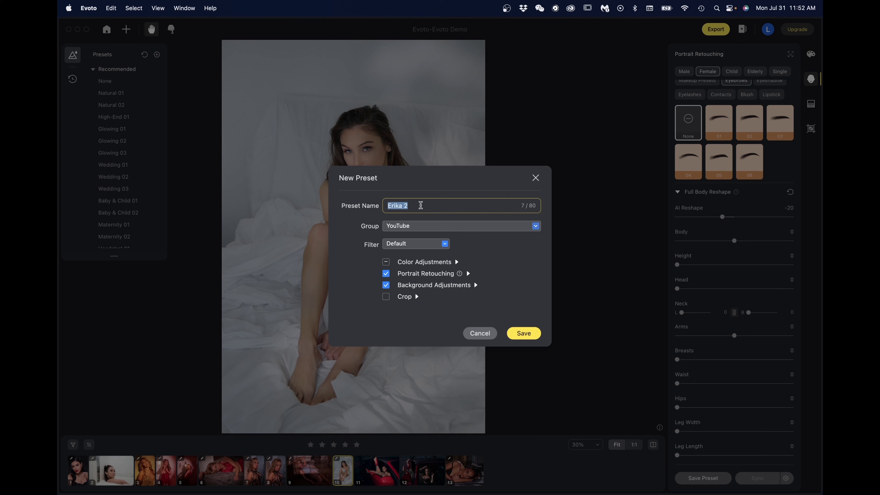
type("Celeste")
left_click(525, 332)
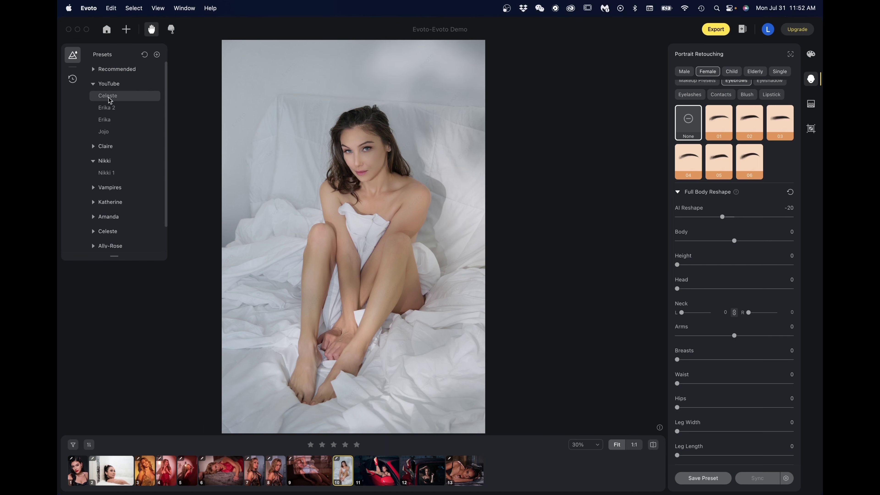
Open photo 11 of the woman in the red car, apply the new preset saved for this model and inspect her face up close
left_click(381, 481)
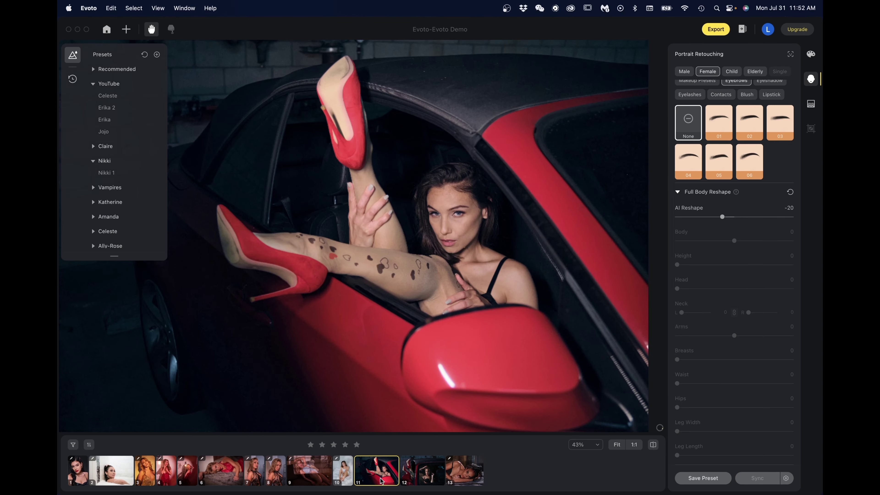
left_click(111, 101)
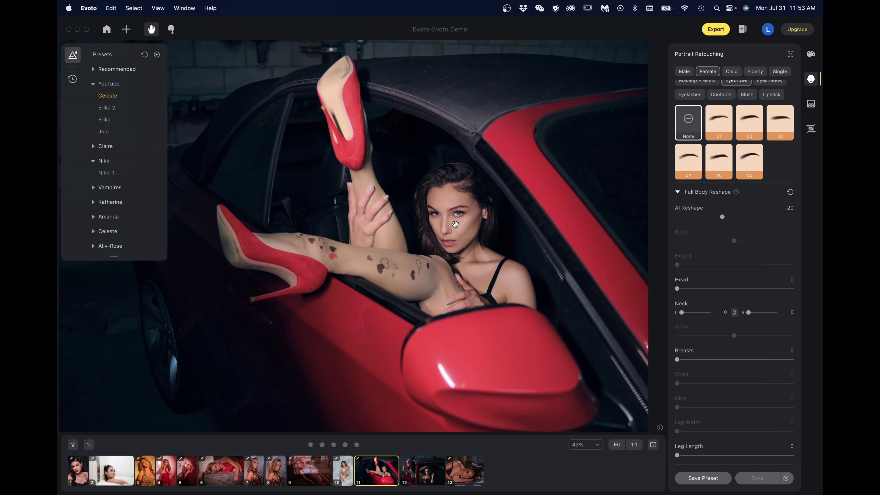
left_click(454, 223)
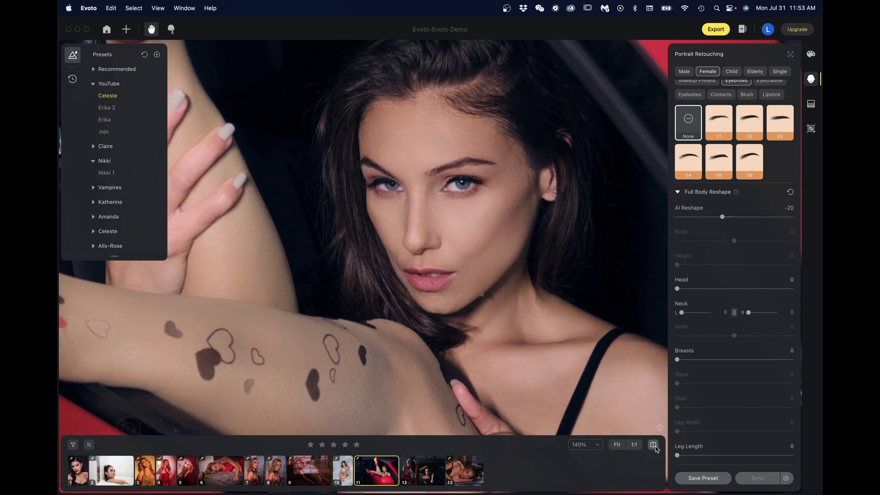
Compare retouched photo 11 with its original, examining the face up close and the heart-covered leg
left_click(654, 448)
left_click(653, 447)
scroll(350, 255, "down", 5)
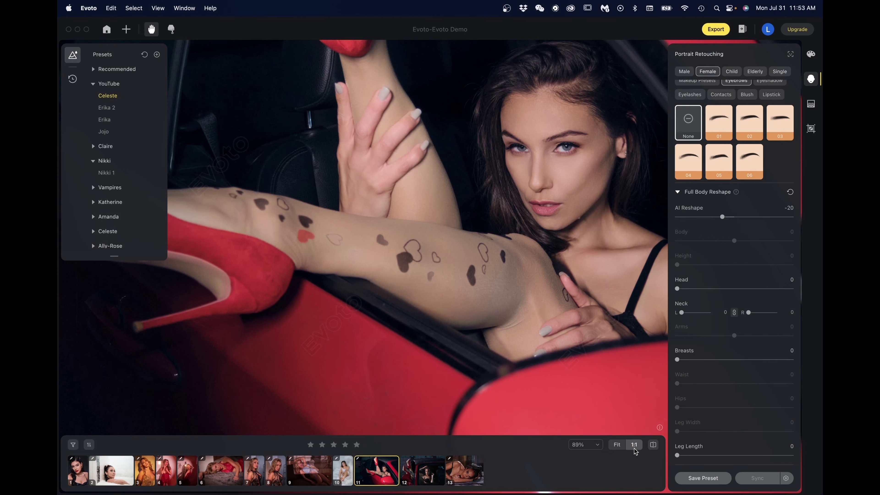
left_click(653, 445)
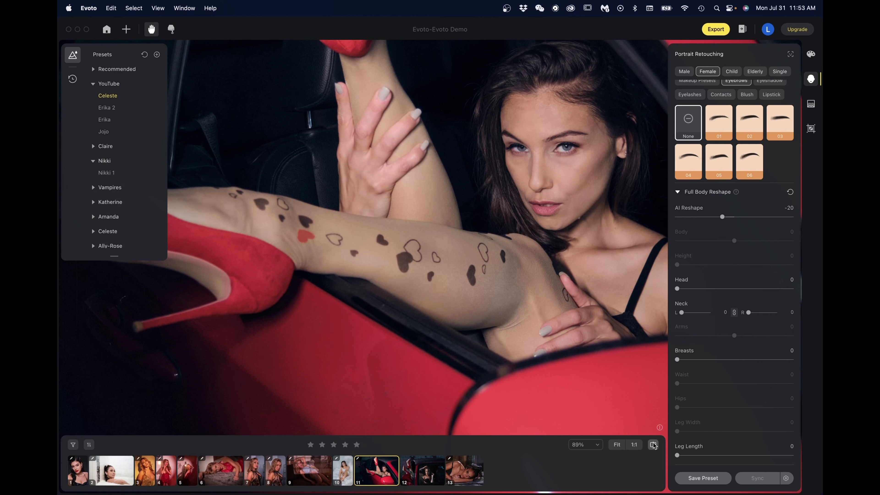
left_click(653, 445)
left_click(654, 445)
left_click(653, 445)
left_click(653, 445)
left_click(653, 444)
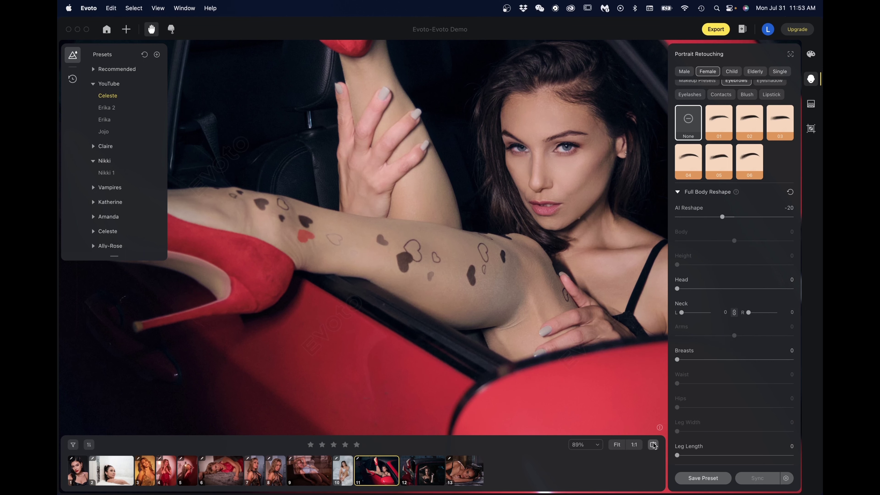
left_click(653, 445)
left_click(653, 444)
Erase Blemish Removal from the heart drawings along the leg with a size 66 eraser, apply it and compare with the original
scroll(721, 247, "up", 15)
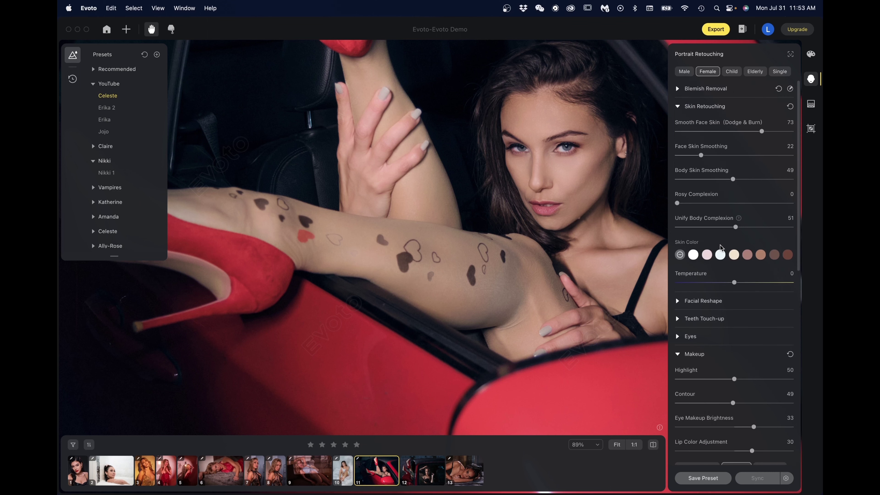
left_click(790, 89)
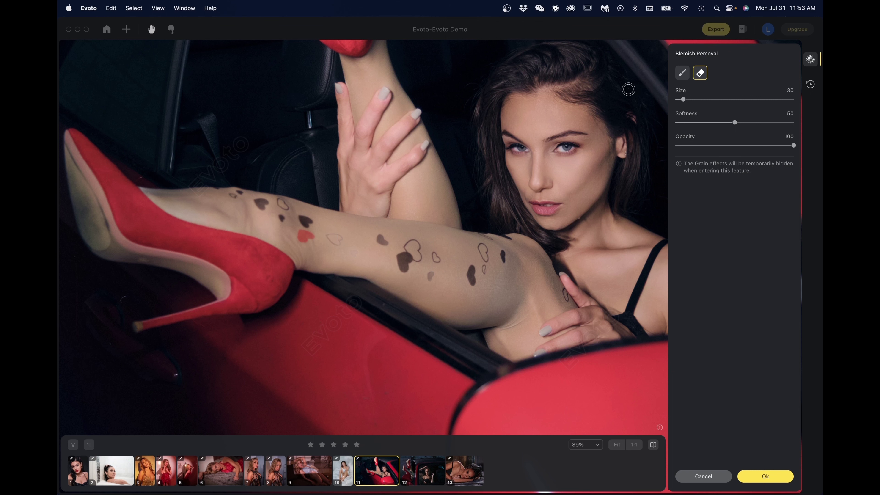
left_click_drag(684, 102, 698, 103)
mouse_move(334, 237)
left_mouse_down()
mouse_move(352, 238)
mouse_move(356, 257)
mouse_move(369, 260)
mouse_move(488, 264)
mouse_move(454, 249)
mouse_move(374, 246)
mouse_move(425, 279)
mouse_move(493, 271)
mouse_move(487, 251)
left_mouse_up()
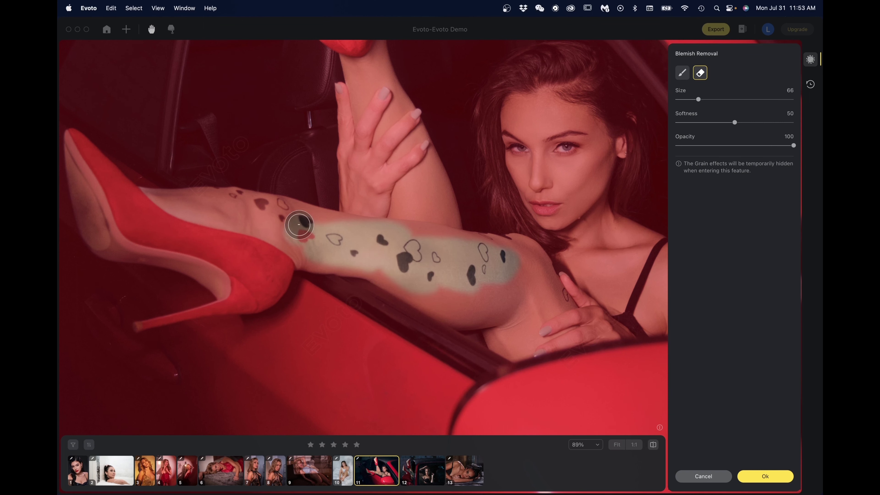
left_click_drag(298, 224, 246, 204)
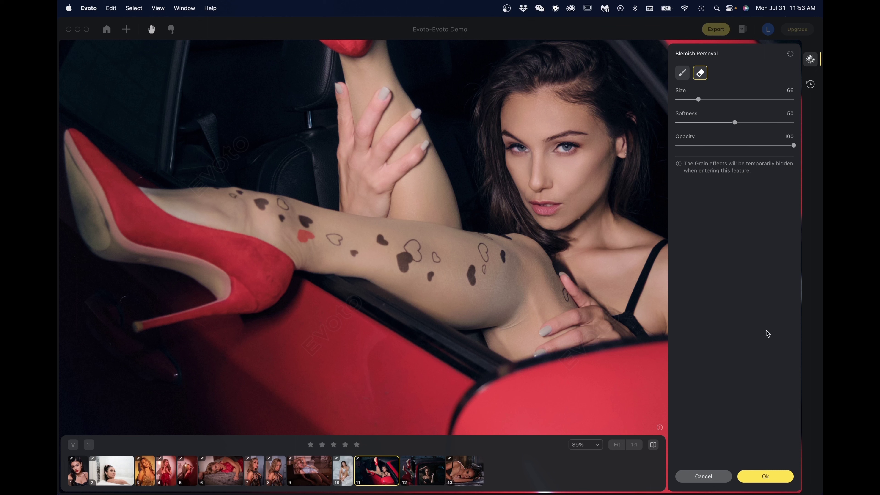
left_click(765, 476)
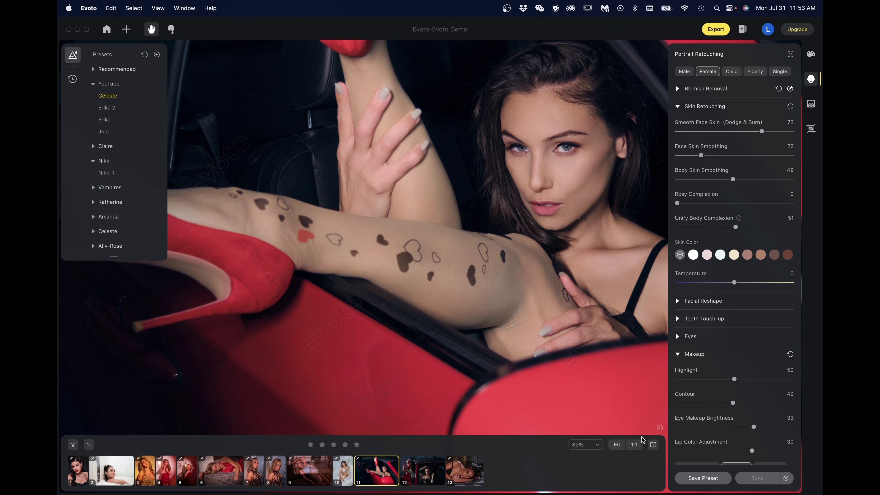
left_click(654, 447)
scroll(538, 341, "down", 5)
scroll(539, 341, "up", 1)
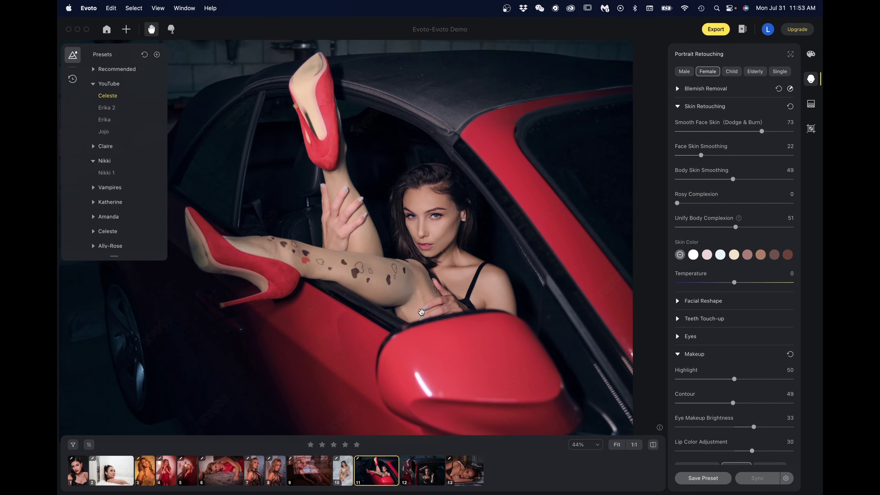
Open photo 12 of the same model, apply her saved YouTube preset and inspect her face at 1:1
left_click(425, 471)
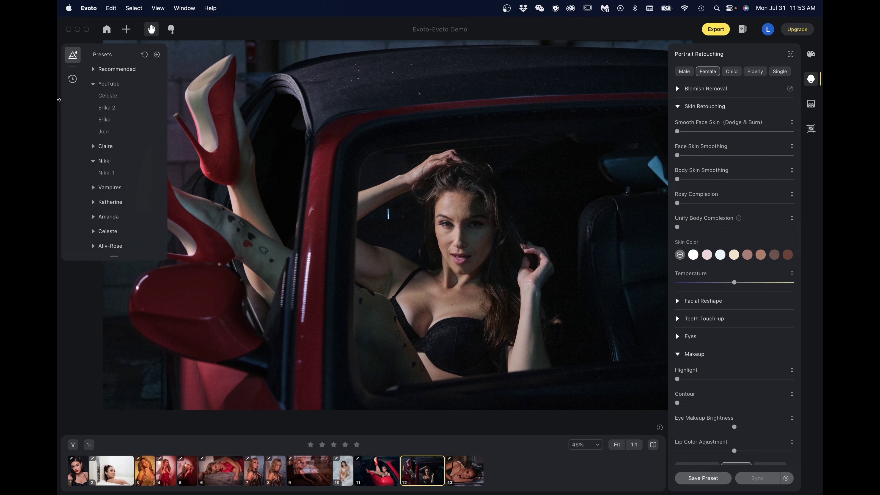
left_click(105, 97)
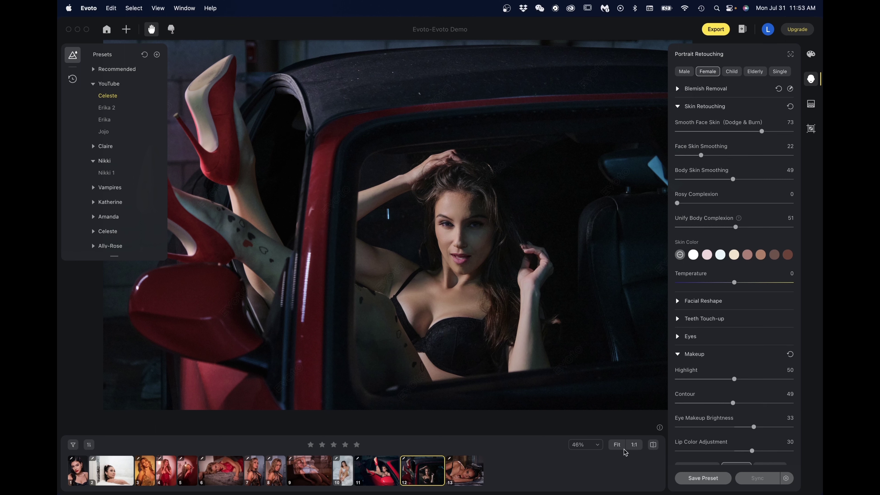
left_click(633, 444)
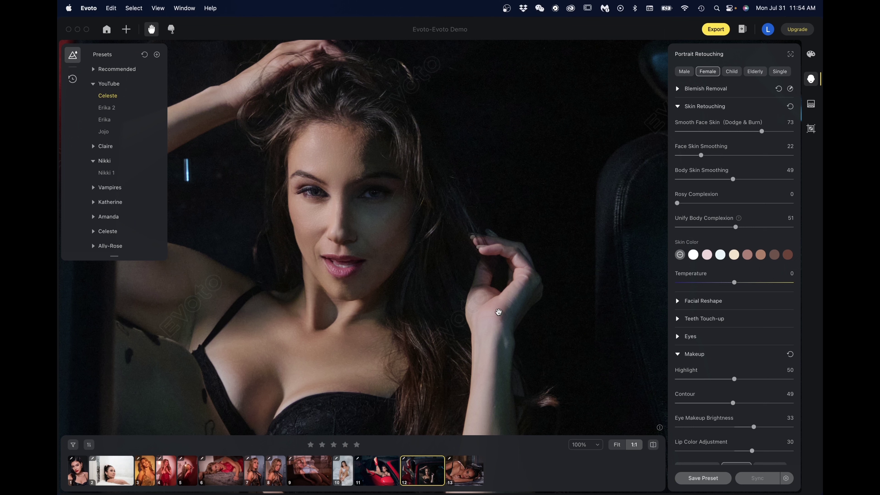
Open photo 10 in Liquify and nudge the top of the hair slightly upward with the Forward Warp Tool
left_click(343, 473)
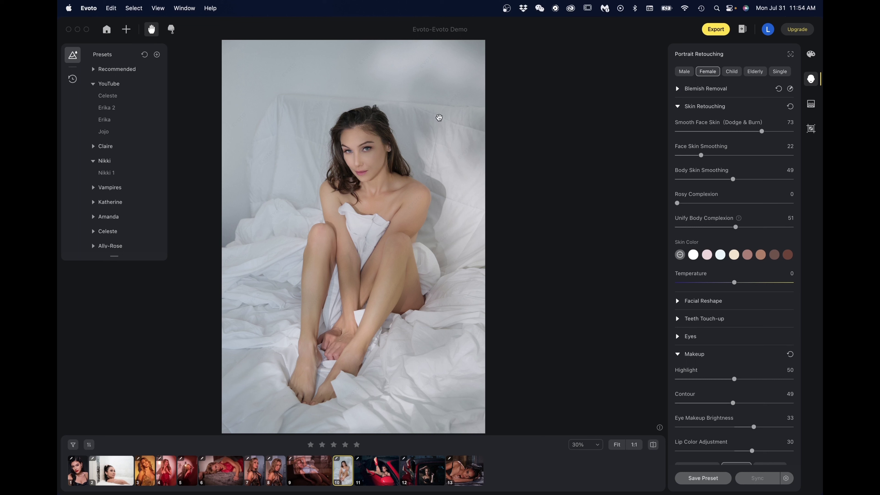
left_click(171, 30)
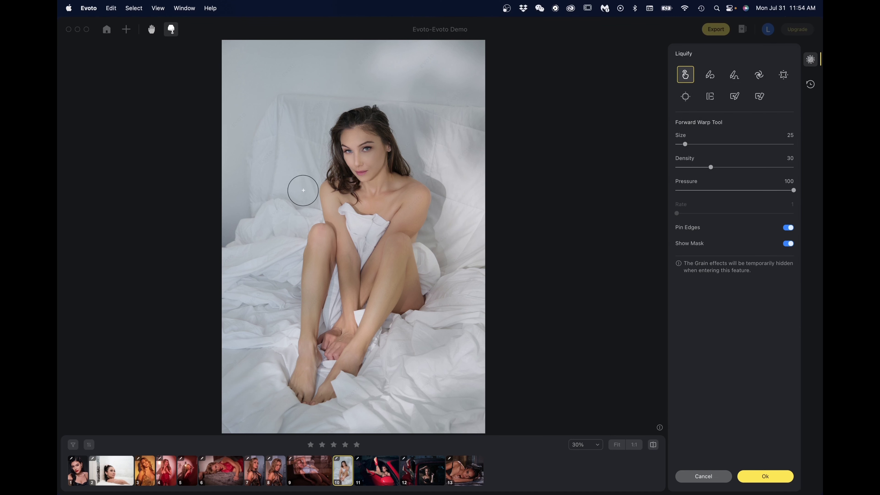
scroll(300, 190, "up", 5)
scroll(466, 164, "up", 10)
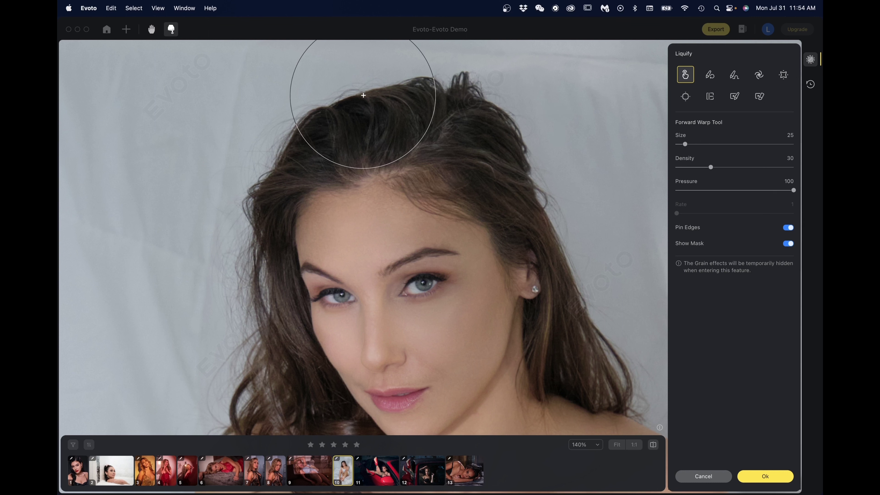
left_click_drag(362, 94, 362, 89)
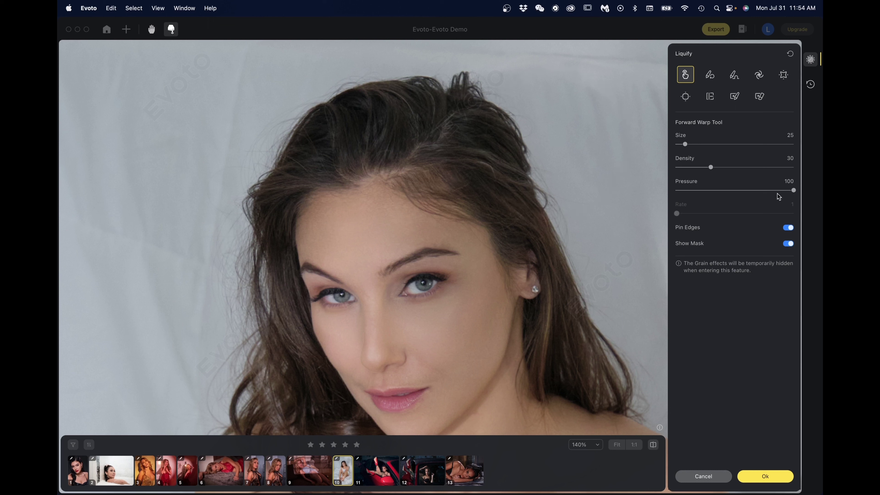
Set the warp brush size to 14, push the raised tuft of hair down at the crown and compare with the original
left_click_drag(685, 144, 678, 147)
left_click_drag(477, 69, 445, 89)
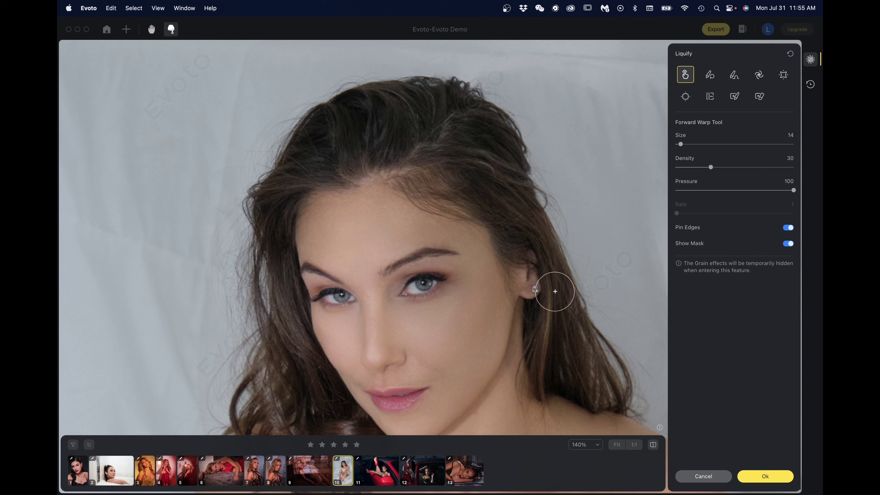
scroll(478, 255, "down", 3)
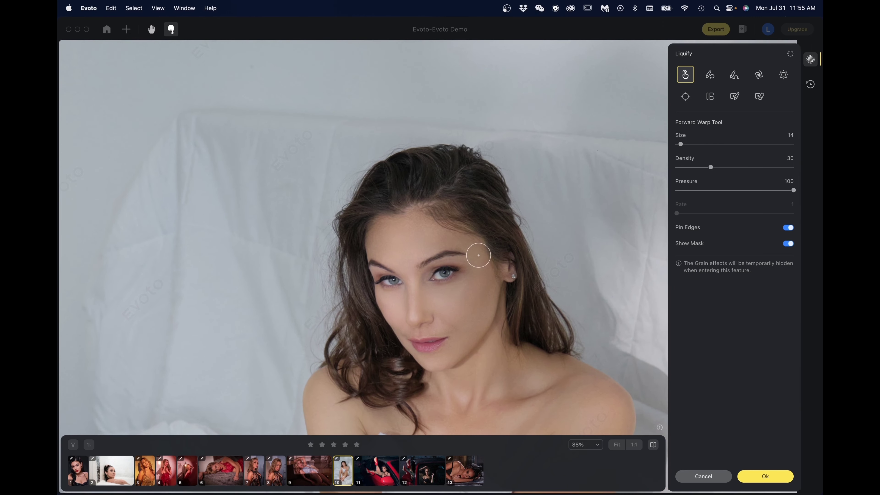
left_click(653, 444)
left_click(653, 444)
left_click(653, 445)
left_click(653, 444)
scroll(374, 280, "down", 3)
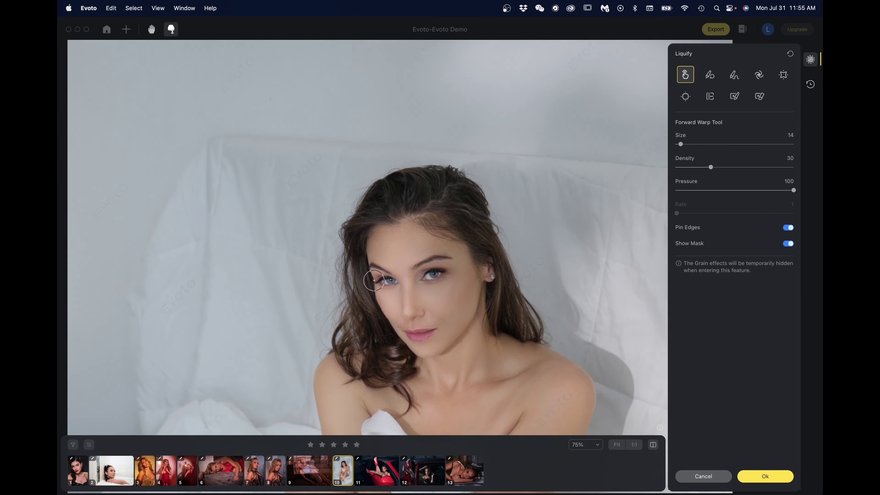
Paint a freeze mask over the hair on both sides and the crown with the Freeze Mask Tool at size 14
scroll(408, 279, "up", 5)
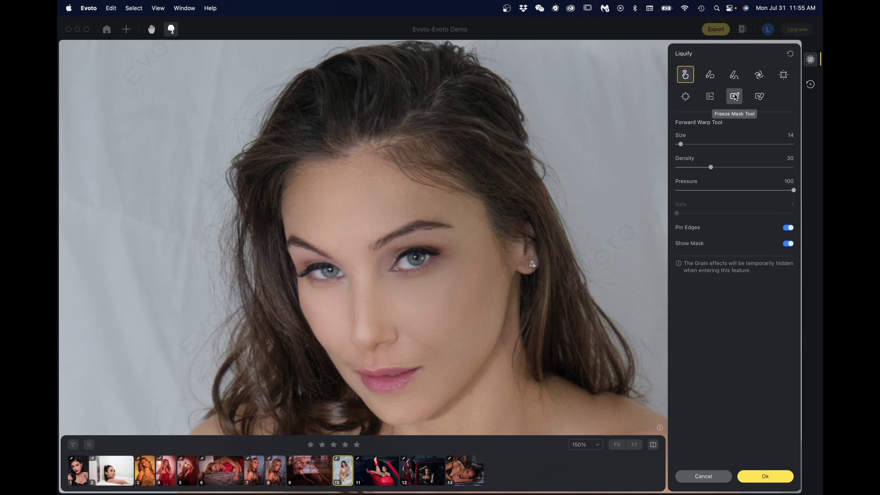
left_click(735, 96)
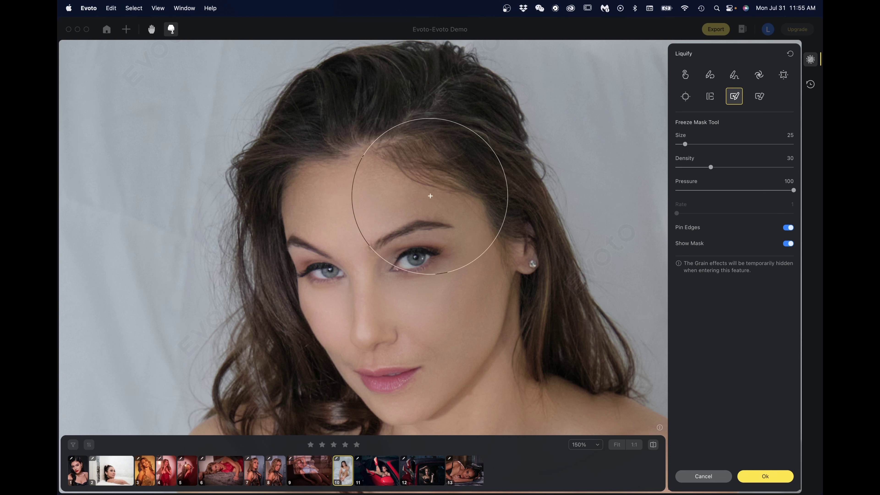
scroll(431, 185, "down", 3)
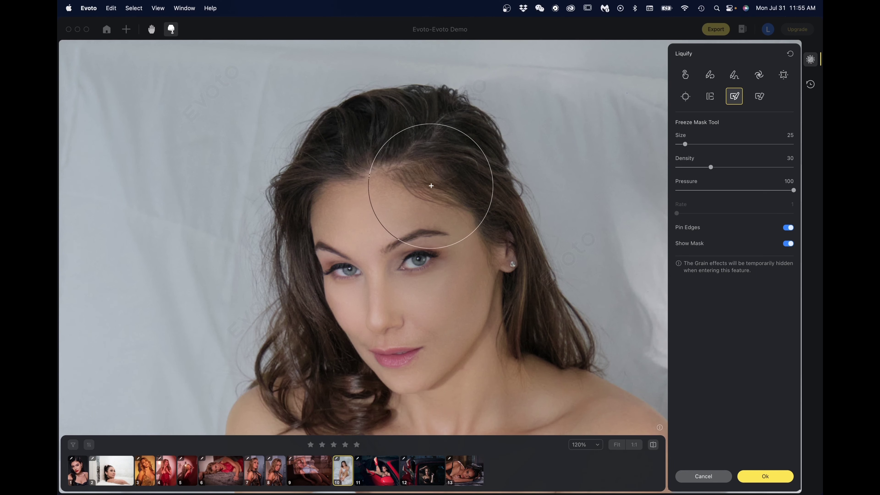
key("bracketleft")
key("bracketleft")
key("bracketleft")
key("bracketleft")
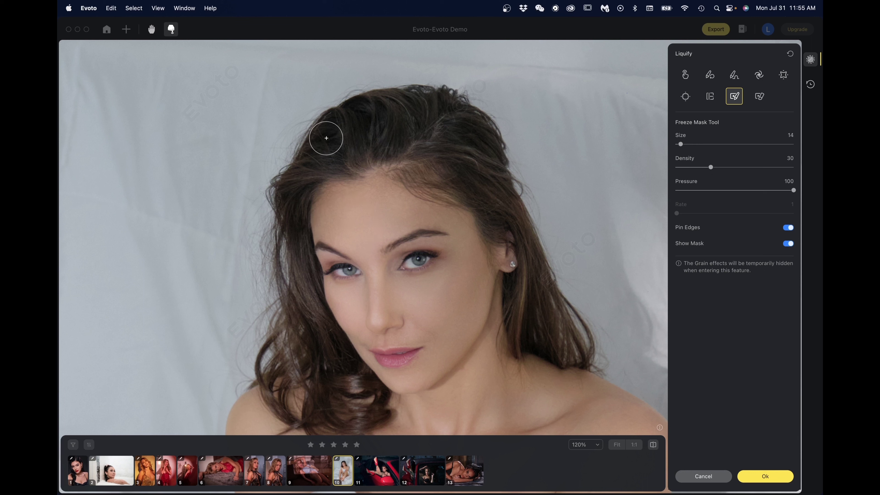
mouse_move(324, 138)
left_mouse_down()
mouse_move(291, 197)
mouse_move(283, 266)
mouse_move(293, 296)
mouse_move(271, 359)
mouse_move(298, 402)
mouse_move(305, 365)
mouse_move(296, 337)
mouse_move(295, 356)
mouse_move(280, 365)
mouse_move(280, 385)
mouse_move(325, 335)
mouse_move(317, 223)
mouse_move(284, 228)
mouse_move(302, 316)
mouse_move(300, 196)
mouse_move(301, 224)
mouse_move(358, 109)
mouse_move(320, 139)
mouse_move(306, 169)
mouse_move(338, 116)
mouse_move(388, 107)
mouse_move(341, 118)
mouse_move(320, 136)
mouse_move(297, 199)
mouse_move(290, 185)
mouse_move(287, 216)
left_mouse_up()
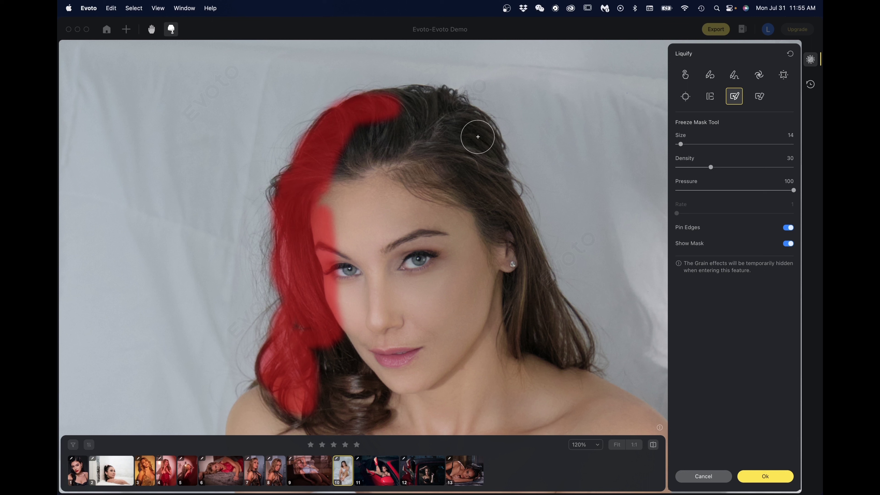
mouse_move(478, 137)
left_mouse_down()
mouse_move(576, 341)
mouse_move(489, 178)
mouse_move(479, 130)
mouse_move(456, 108)
mouse_move(415, 94)
mouse_move(373, 105)
mouse_move(433, 109)
mouse_move(514, 193)
mouse_move(501, 249)
mouse_move(514, 281)
mouse_move(514, 244)
left_mouse_up()
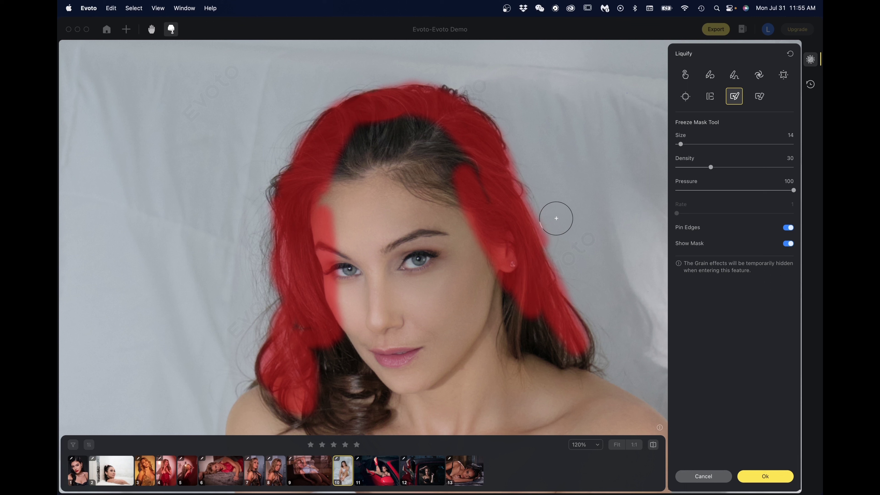
Switch to the Thaw Mask Tool and reduce its brush size to 12.5
left_click(758, 99)
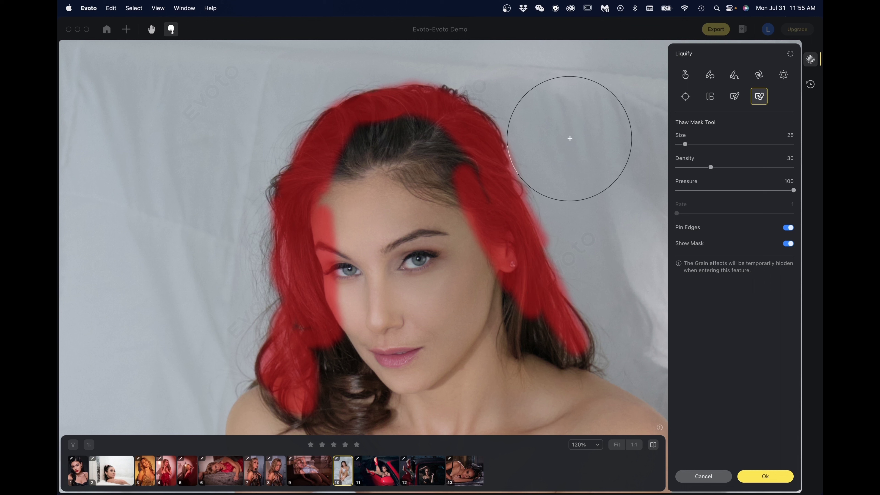
key("bracketleft")
key("bracketleft")
key("bracketleft")
key("bracketleft")
key("bracketleft")
key("bracketleft")
key("bracketleft")
key("bracketleft")
key("bracketleft")
key("bracketleft")
key("bracketleft")
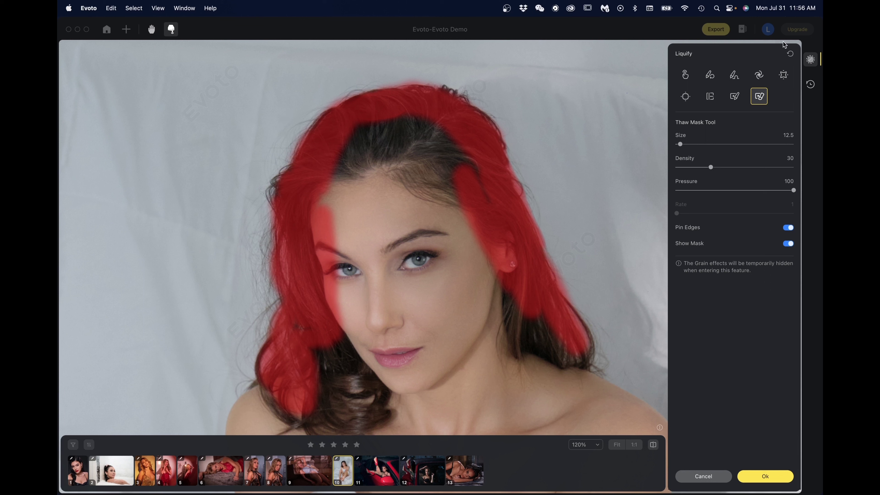
Return to the Forward Warp Tool with brush size 20 and smooth the stray hair outside the mask beside the forehead
left_click(685, 74)
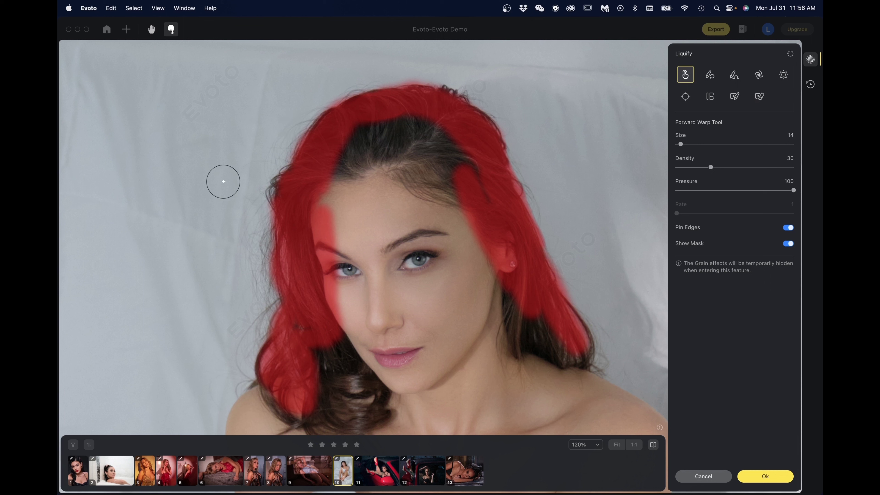
key("]")
key("]")
key("]")
key("]")
key("]")
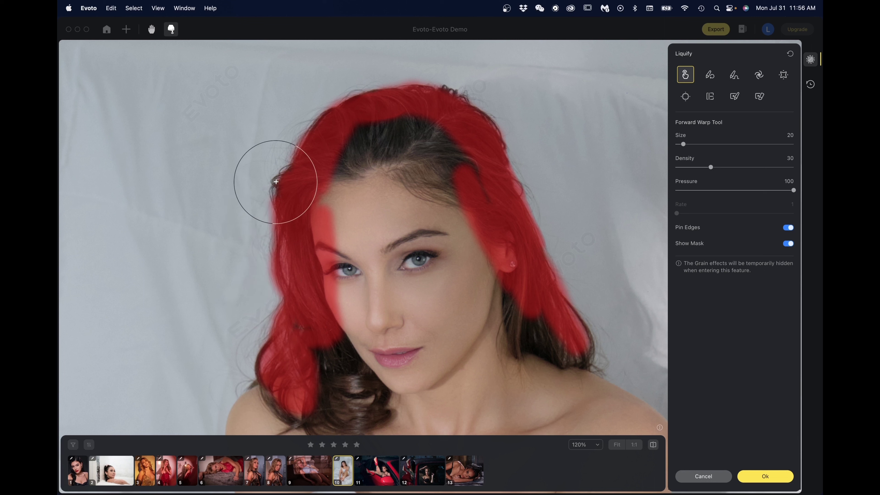
Tuck in the flyaway hair lower along the outer edge, changing the warp brush size to 16 and 24
key("bracketleft")
key("bracketleft")
key("bracketleft")
key("bracketleft")
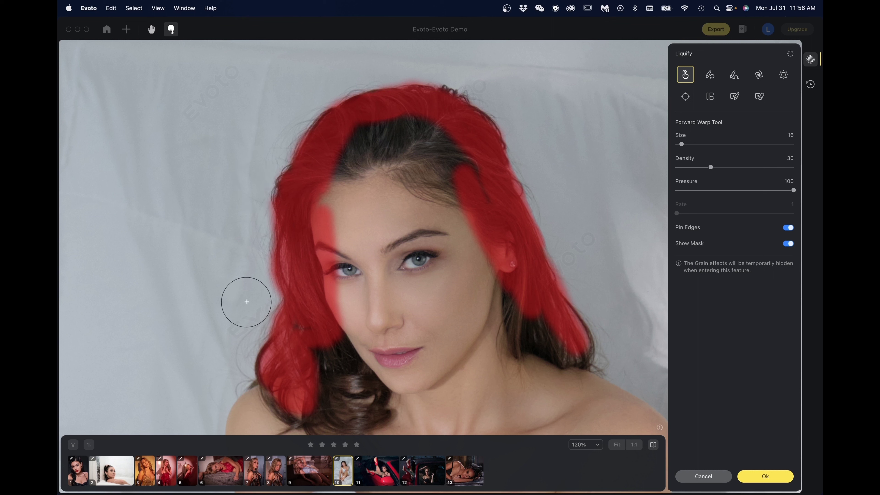
key("bracketright")
key("bracketright")
key("bracketright")
key("bracketright")
key("bracketright")
key("bracketright")
key("bracketright")
key("bracketright")
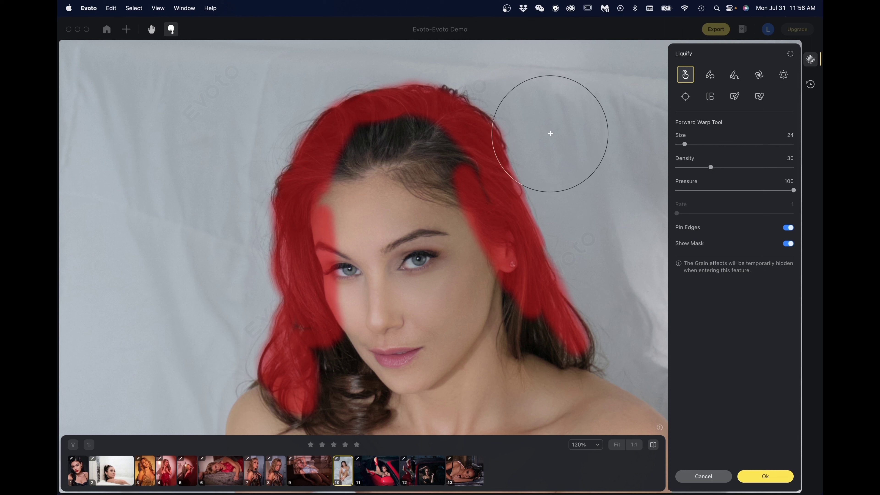
Reduce the warp brush size to 15.5 and push down the unmasked hair bump at the crown
key("bracketleft")
key("bracketleft")
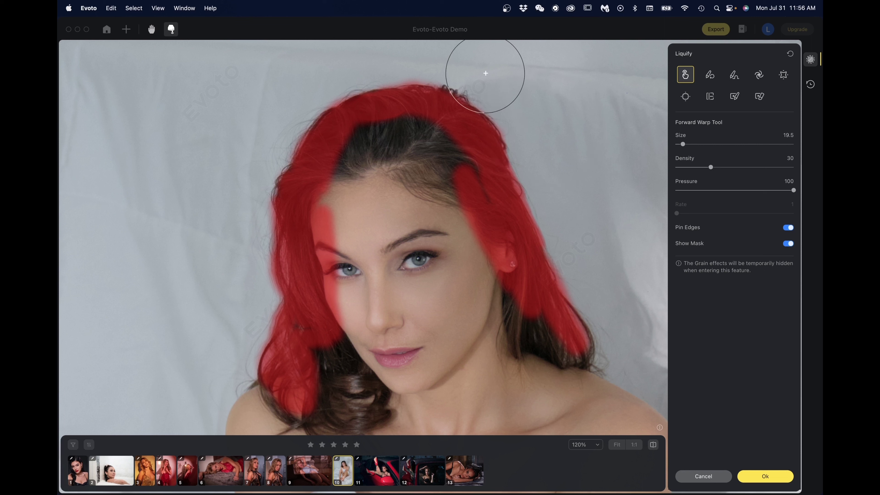
key("bracketleft")
key("bracketleft")
key("bracketleft")
key("bracketleft")
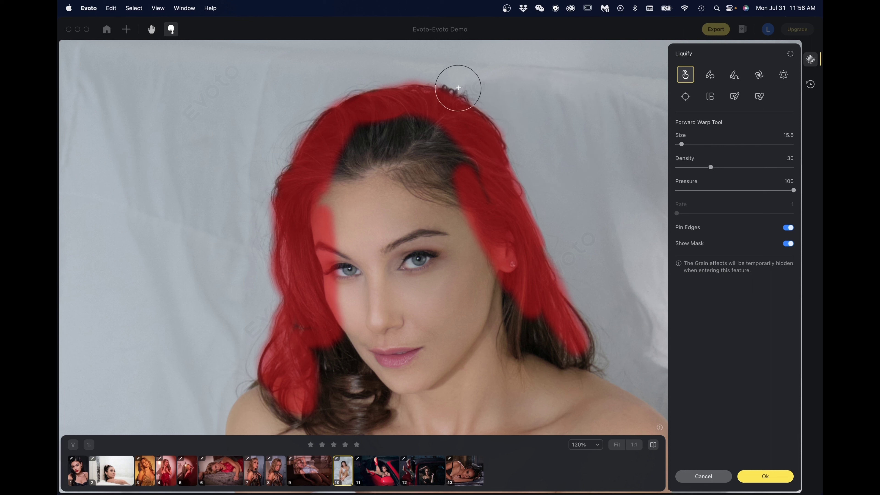
left_click_drag(458, 88, 458, 91)
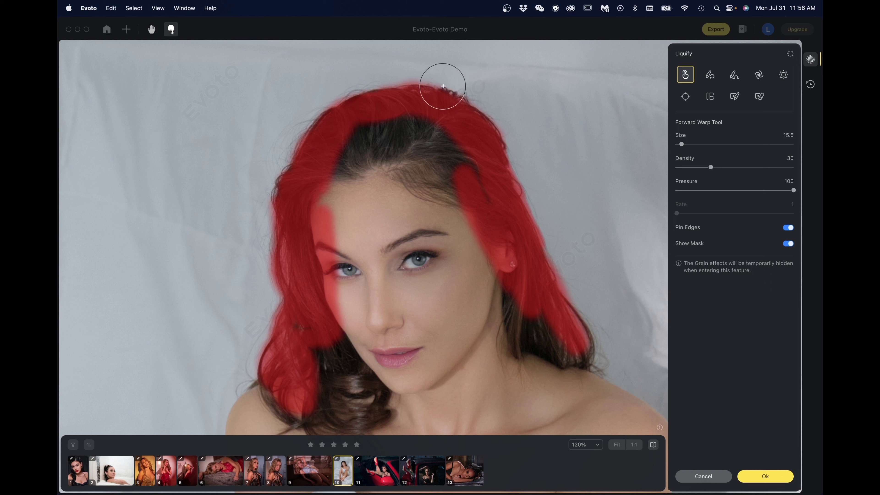
Erase the entire red freeze mask from the hair and face with the Thaw Mask Tool at brush size 26
left_click(759, 96)
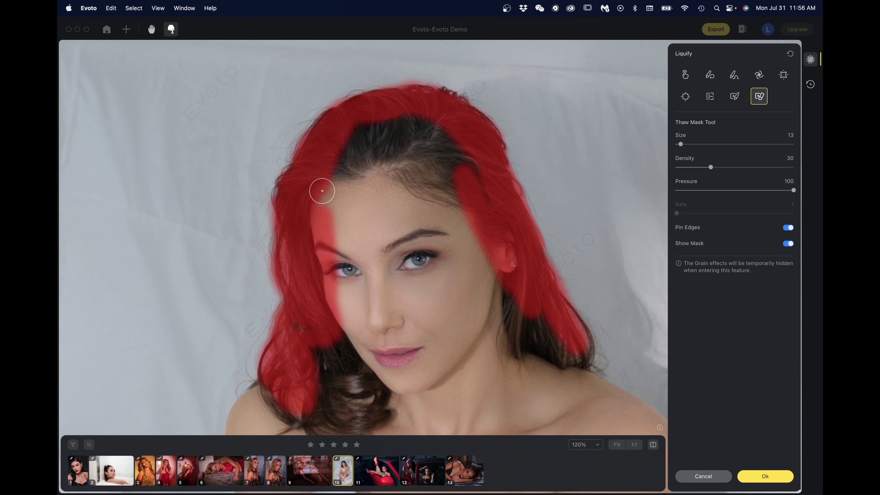
key("bracketright")
key("bracketright")
key("bracketright")
key("bracketright")
key("bracketright")
key("bracketright")
key("bracketright")
key("bracketright")
key("bracketright")
key("bracketright")
key("bracketright")
key("bracketright")
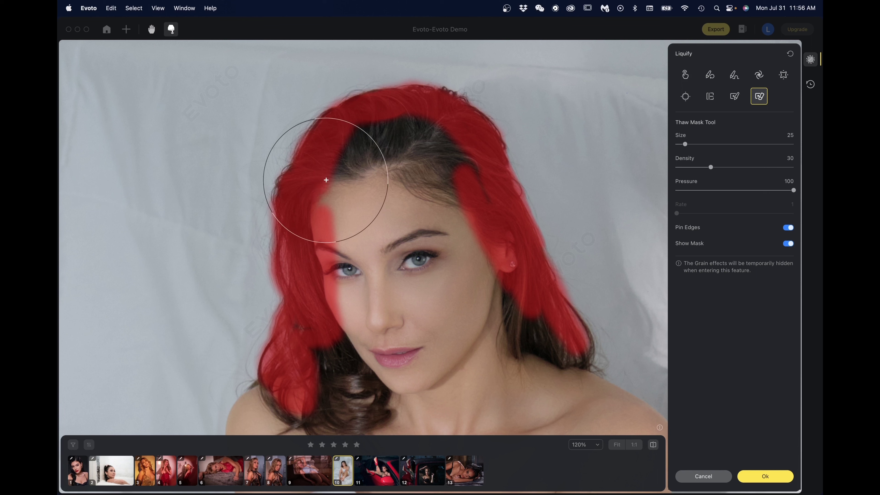
key("bracketright")
mouse_move(326, 180)
left_mouse_down()
mouse_move(314, 181)
mouse_move(289, 255)
mouse_move(304, 364)
left_mouse_up()
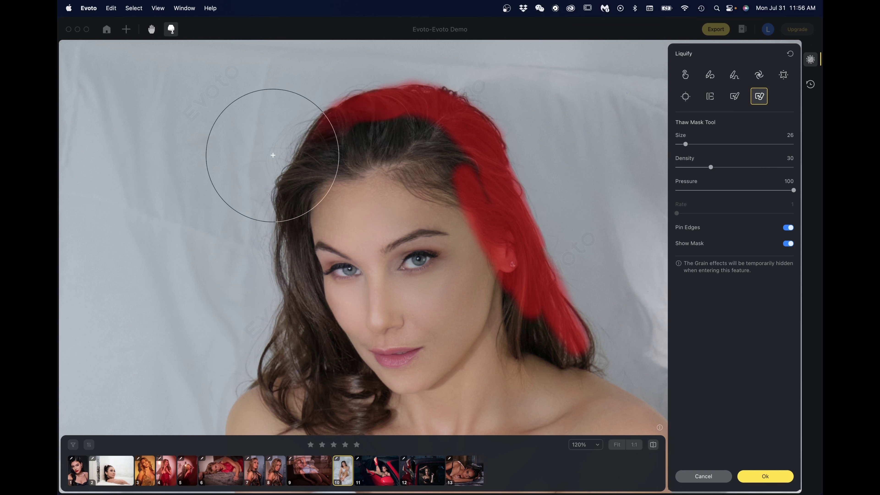
mouse_move(416, 111)
left_mouse_down()
mouse_move(490, 186)
mouse_move(569, 373)
mouse_move(514, 334)
left_mouse_up()
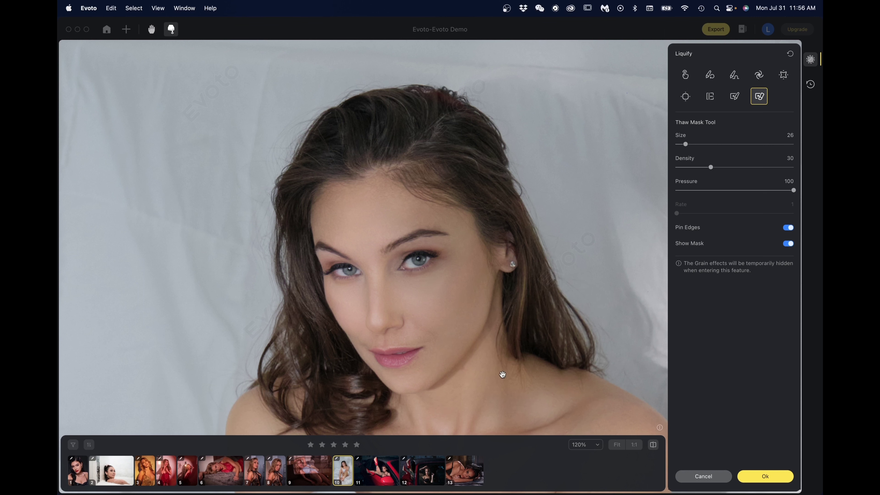
Examine the reshaped hair by comparing the portrait before and after the edits at 80% zoom
mouse_move(501, 370)
left_mouse_down()
mouse_move(477, 330)
mouse_move(457, 334)
left_mouse_up()
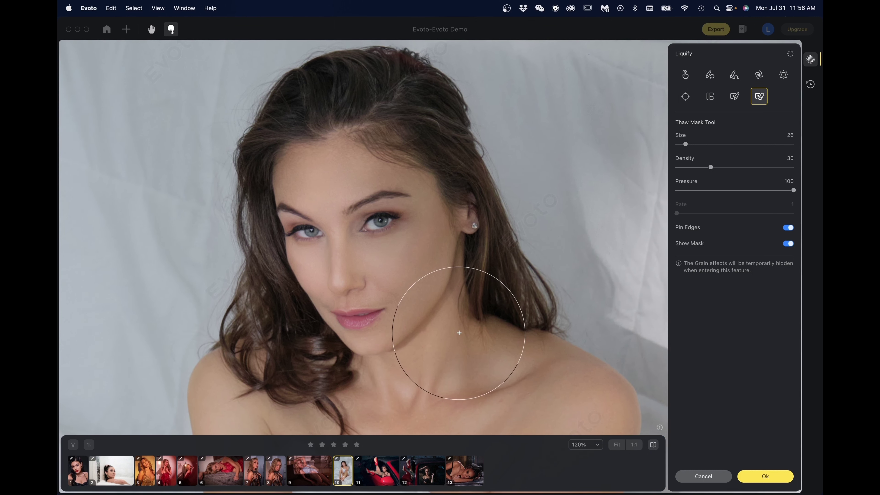
scroll(459, 333, "down", 3)
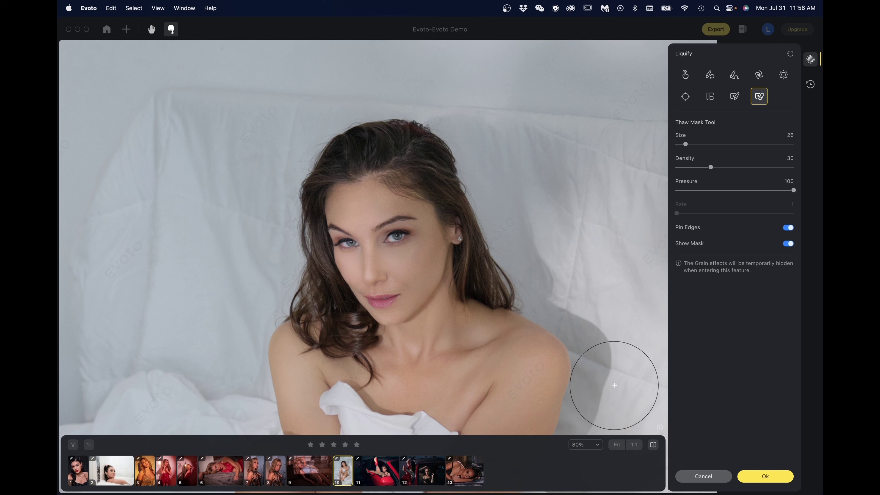
left_click(653, 445)
left_click(653, 444)
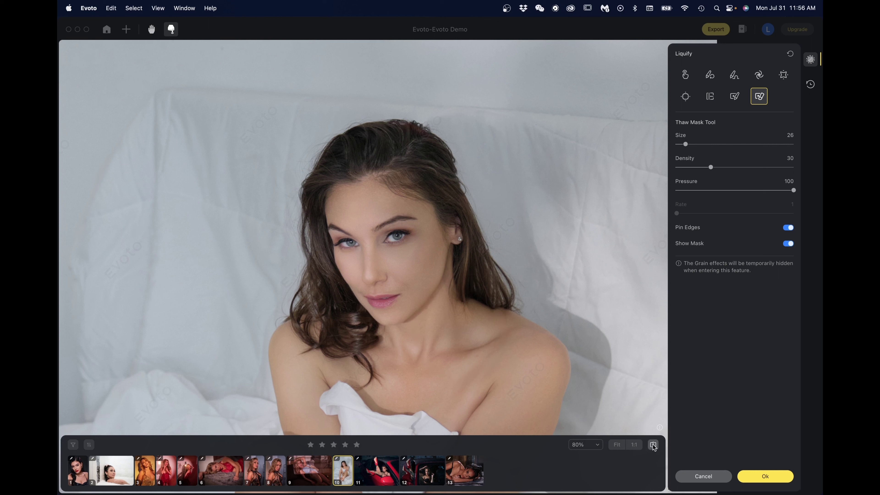
left_click(653, 445)
left_click(653, 445)
left_click(653, 445)
left_click(653, 445)
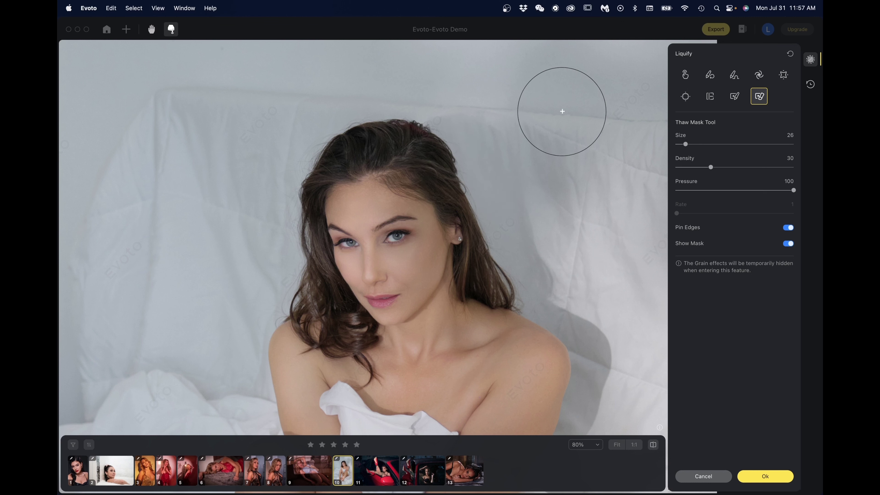
Freeze the hairline and the hair around the ear, and push the upper hair edge outward with the Forward Warp Tool at size 28
left_click(734, 97)
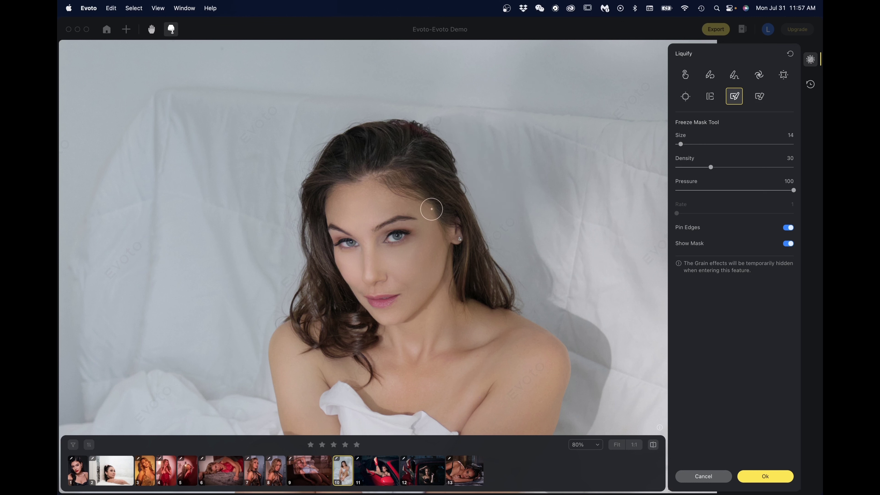
mouse_move(431, 209)
left_mouse_down()
mouse_move(458, 256)
mouse_move(454, 221)
mouse_move(443, 211)
mouse_move(448, 229)
mouse_move(397, 179)
mouse_move(418, 182)
mouse_move(416, 169)
mouse_move(455, 276)
mouse_move(446, 274)
mouse_move(437, 231)
mouse_move(461, 249)
mouse_move(463, 266)
mouse_move(454, 216)
mouse_move(426, 179)
mouse_move(383, 161)
mouse_move(392, 177)
left_mouse_up()
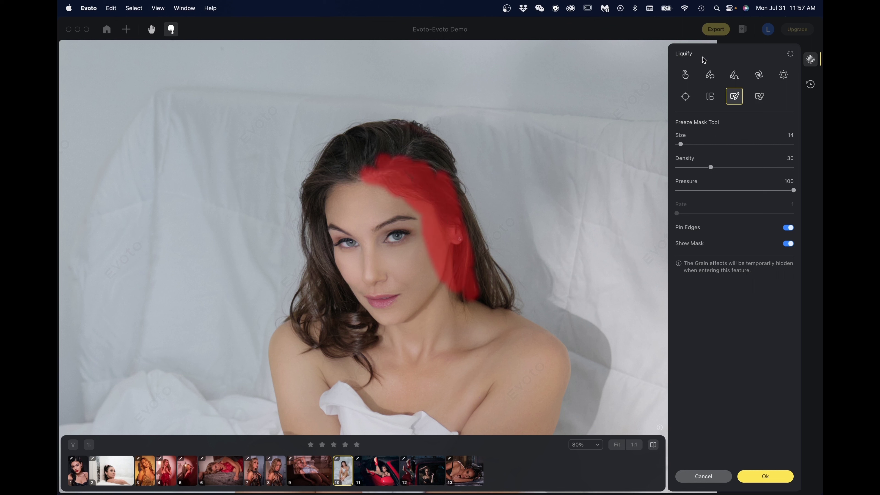
left_click(685, 74)
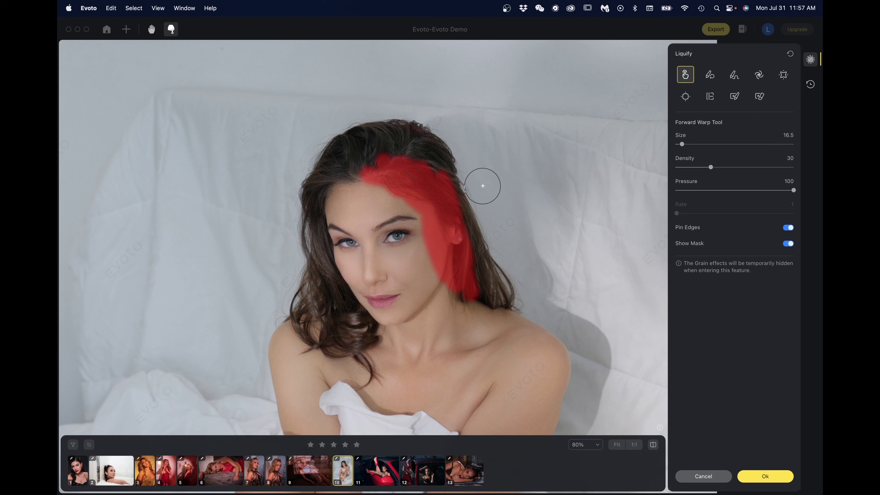
key("bracketright")
key("bracketright")
key("bracketright")
key("bracketright")
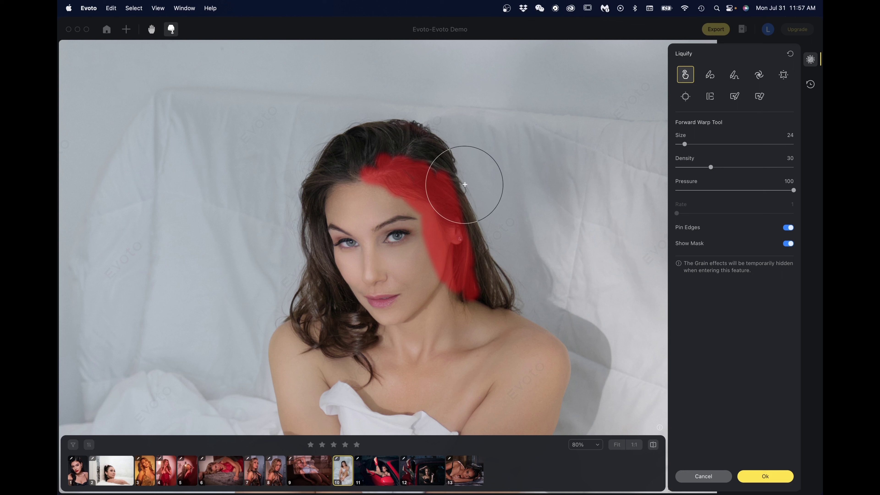
key("bracketright")
key("bracketright")
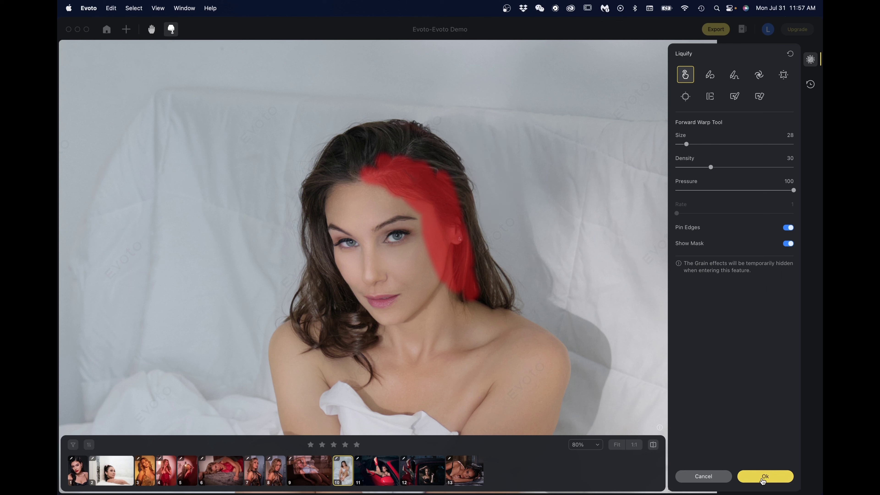
Compare the added hair volume before and after, and apply the Liquify edits
left_click(653, 444)
left_click(653, 445)
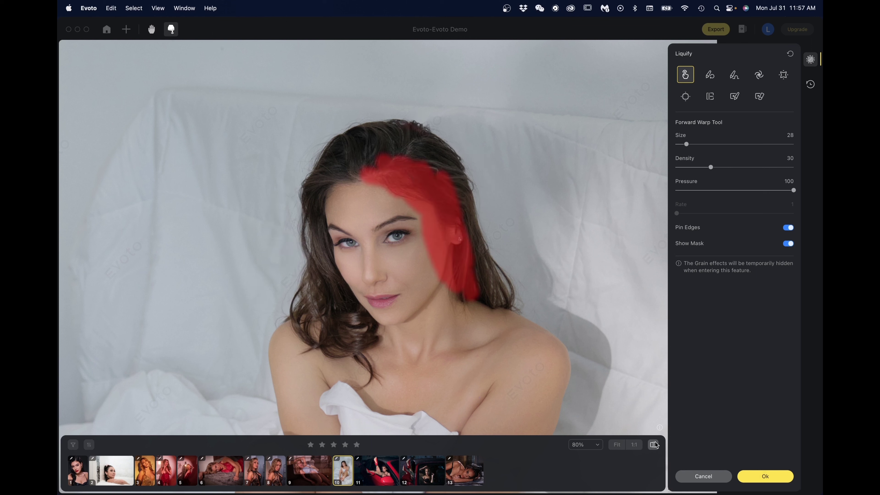
left_click(653, 445)
left_click(653, 444)
left_click(764, 477)
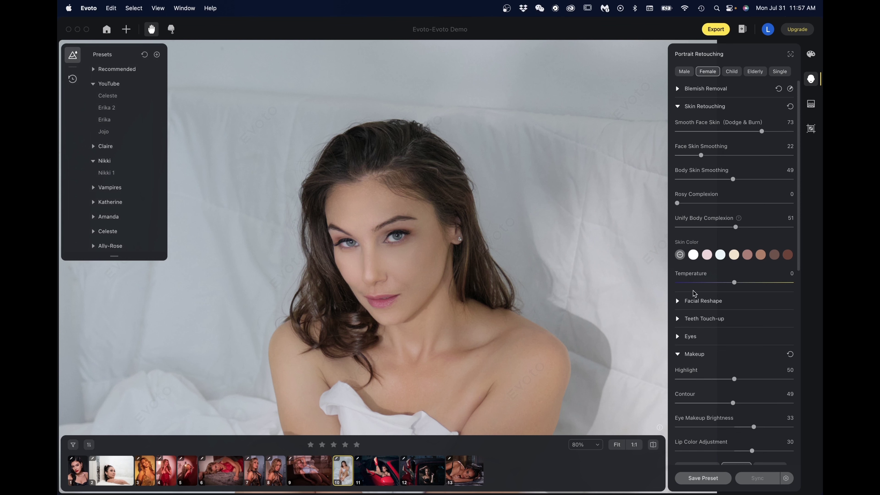
Hide the presets list and quick-export all 13 photos to the Evoto Demo_Evoto folder
left_click(74, 53)
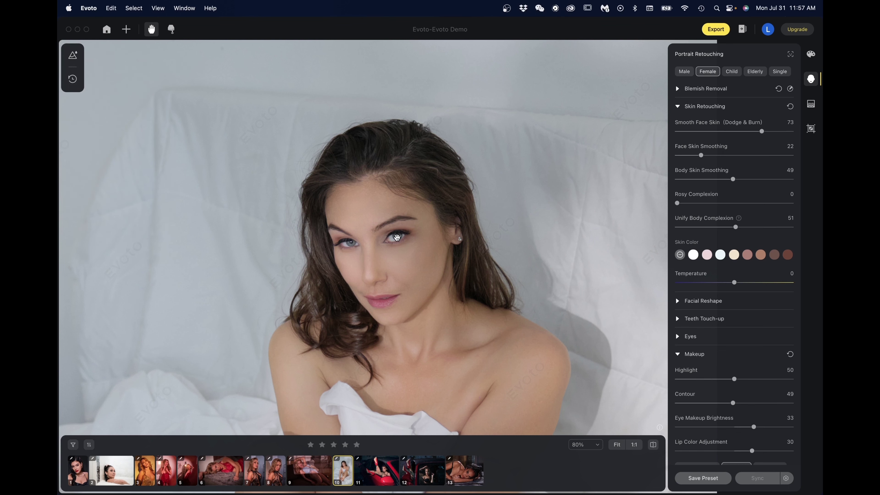
left_click(633, 445)
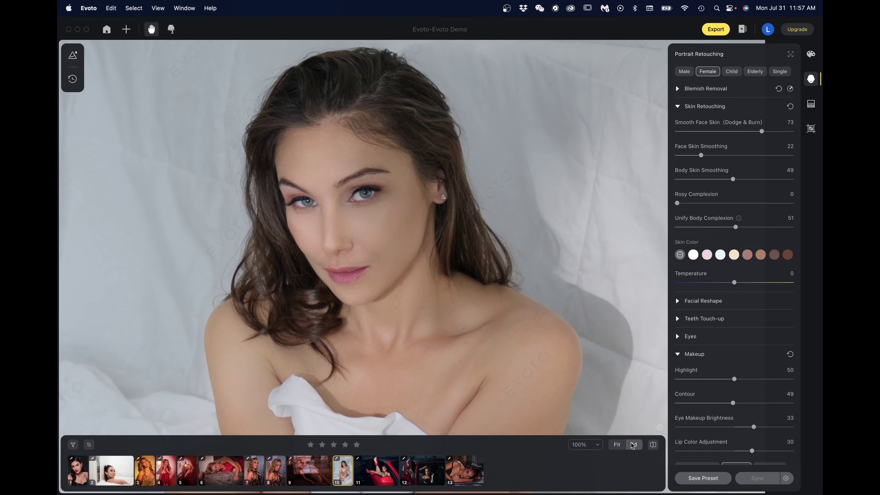
left_click(616, 444)
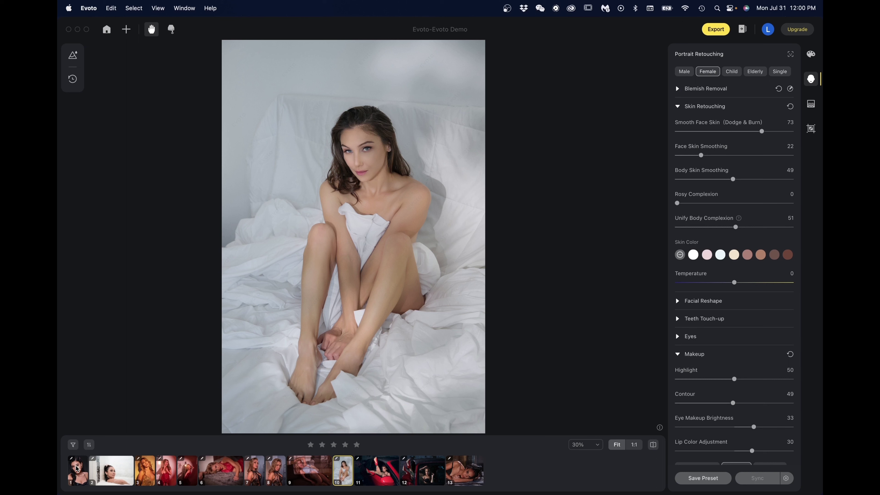
left_click(464, 471, "shift")
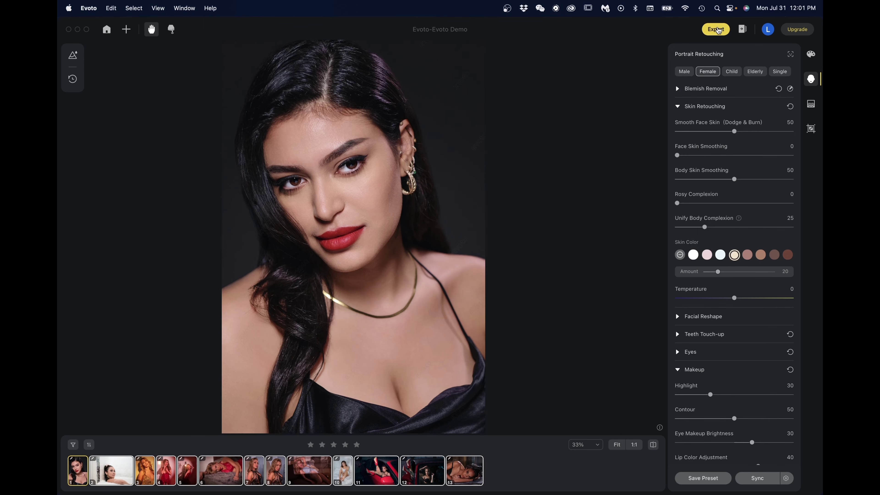
left_click(716, 29)
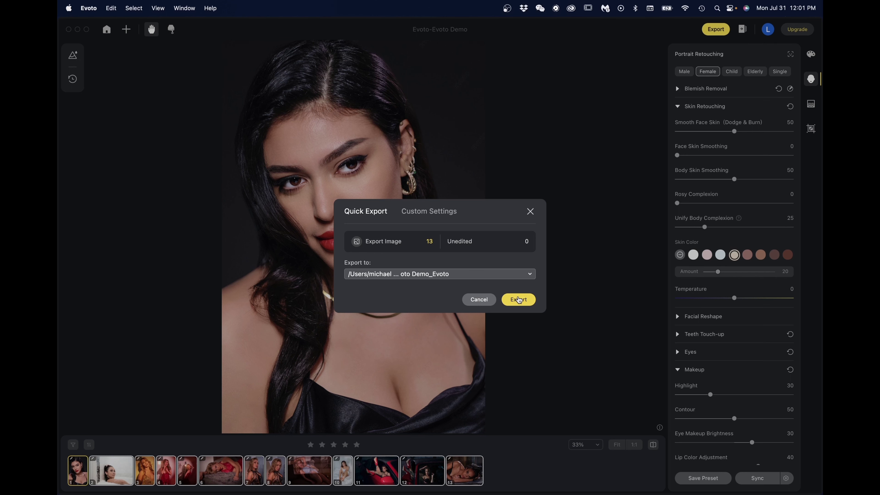
left_click(518, 300)
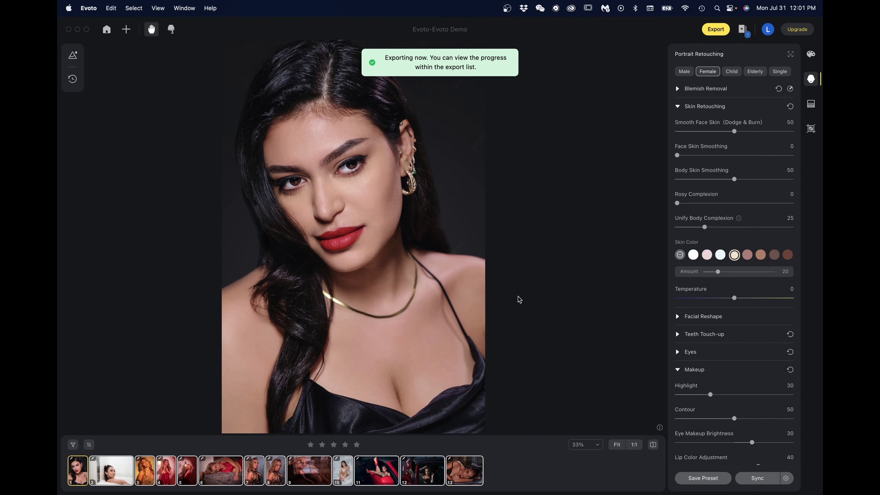
Switch to Finder, open the Evoto Demo_Evoto folder and open all 13 exported photos in Preview
left_click(78, 30)
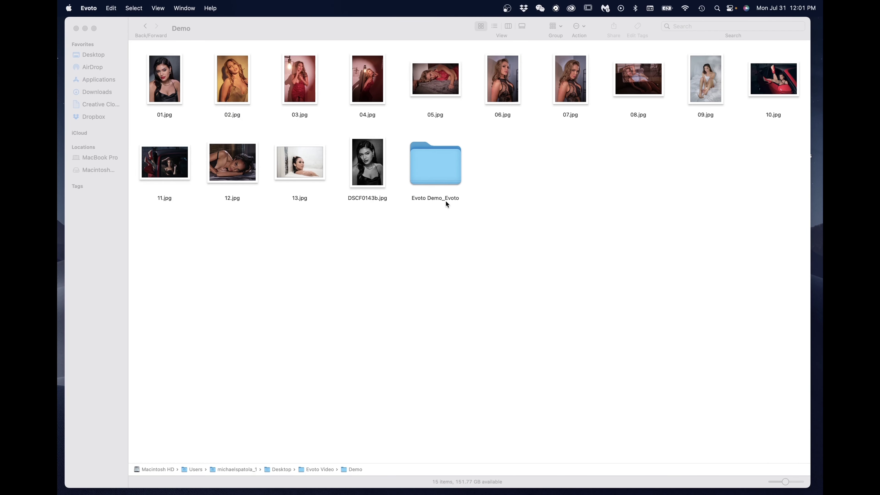
double_click(433, 166)
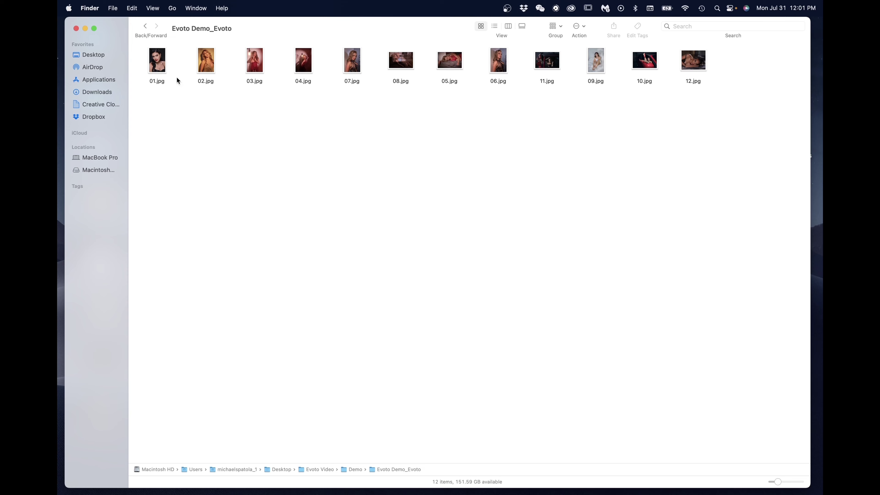
left_click_drag(137, 63, 778, 71)
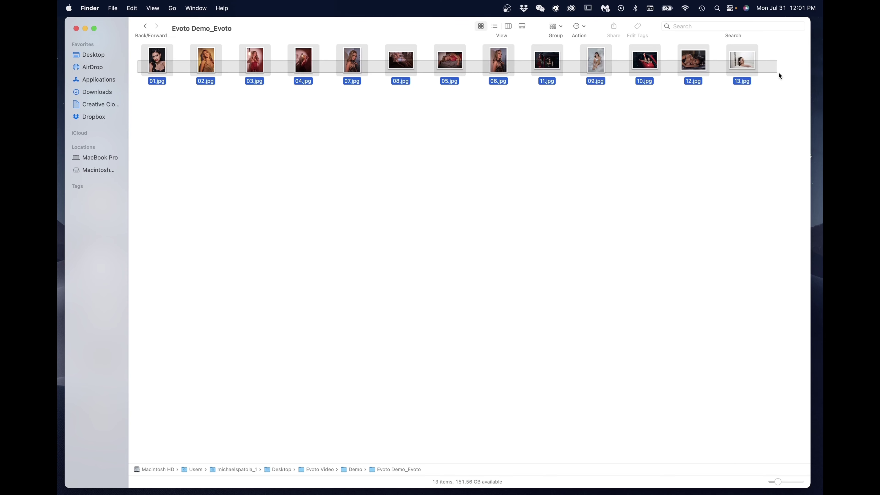
double_click(157, 65)
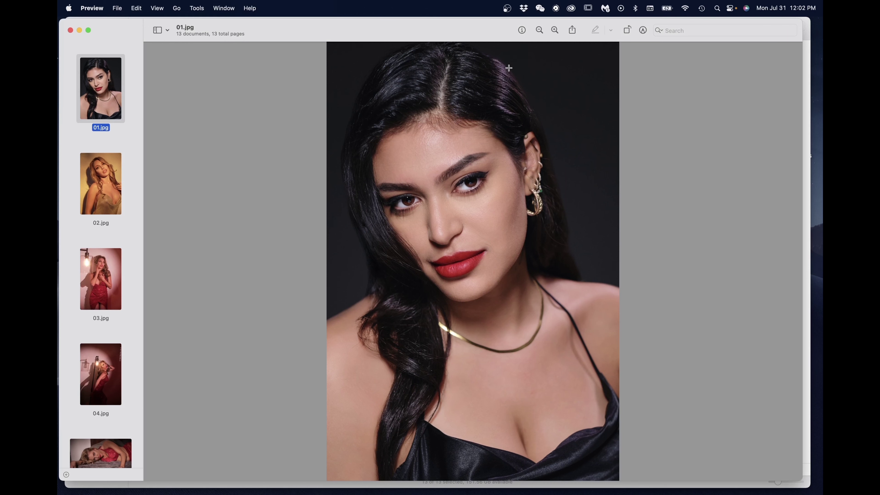
Review the exported photos one after another from 01.jpg through 12.jpg
key("Down")
key("Down")
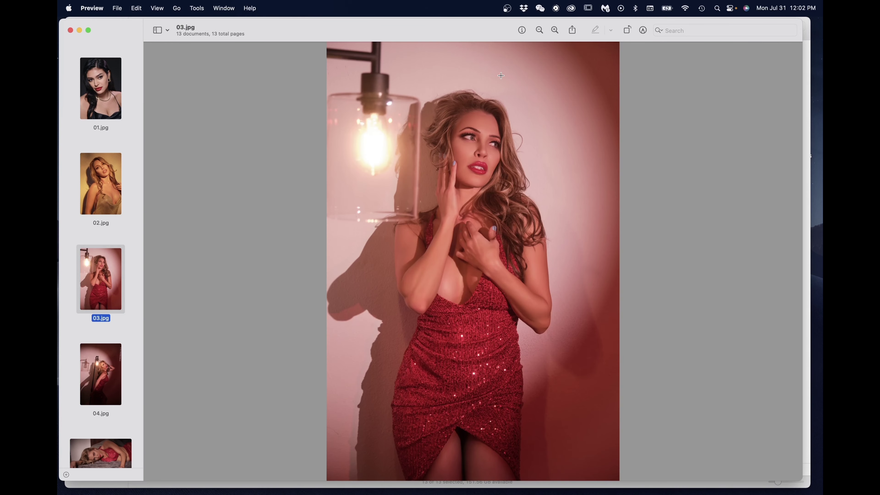
key("Down")
key("Down")
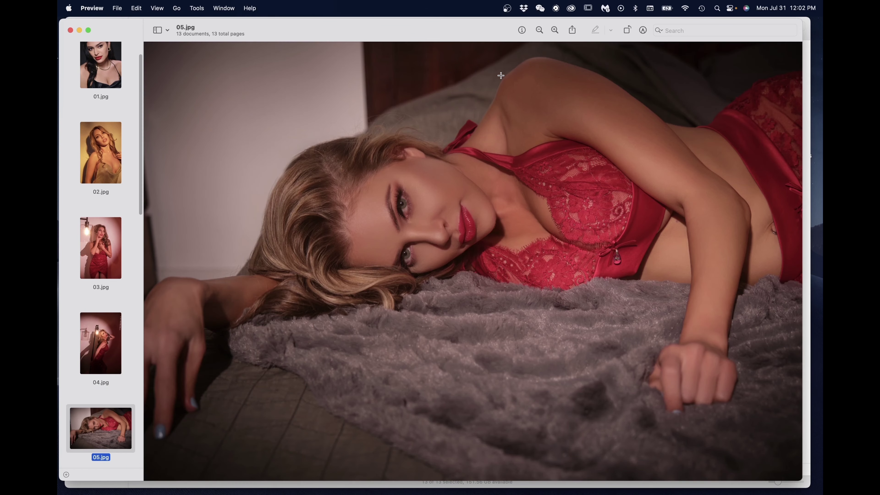
key("Down")
key("Down")
key("Down")
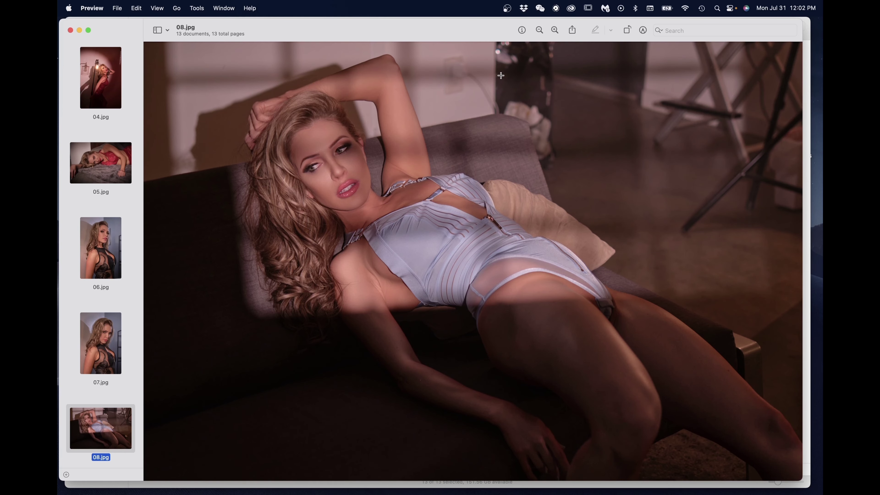
key("Down")
key("Down")
key("Down")
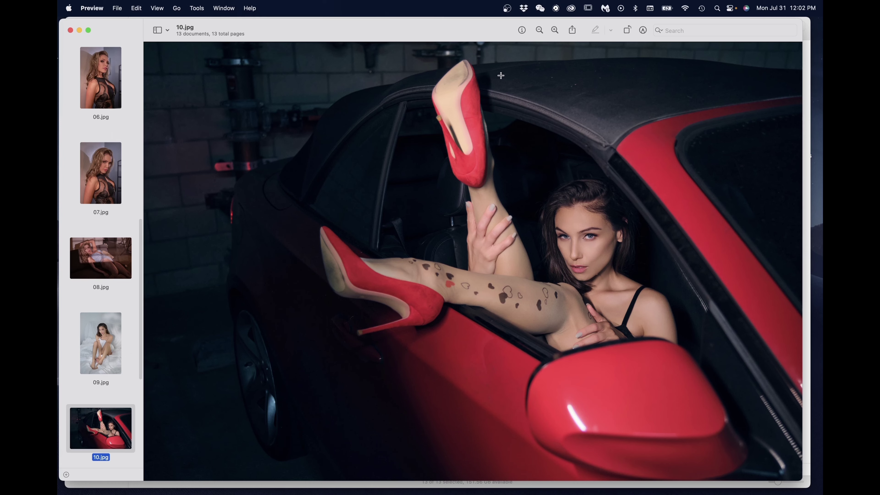
key("Down")
key("Down")
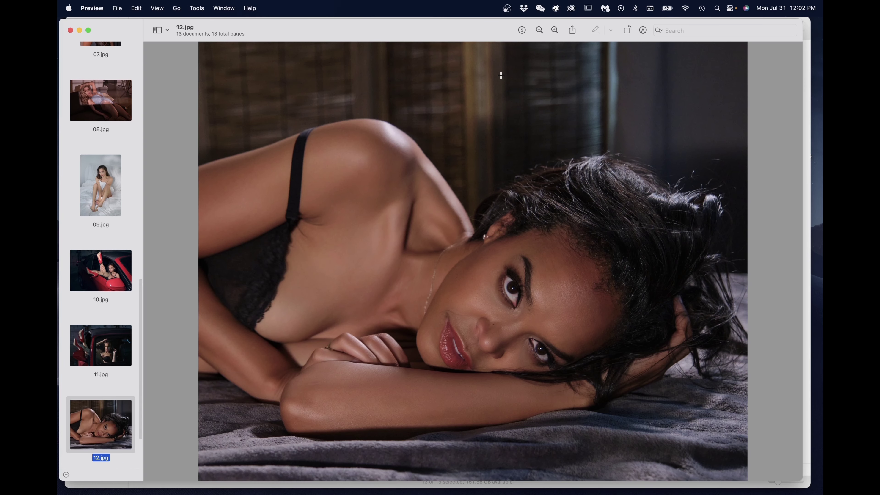